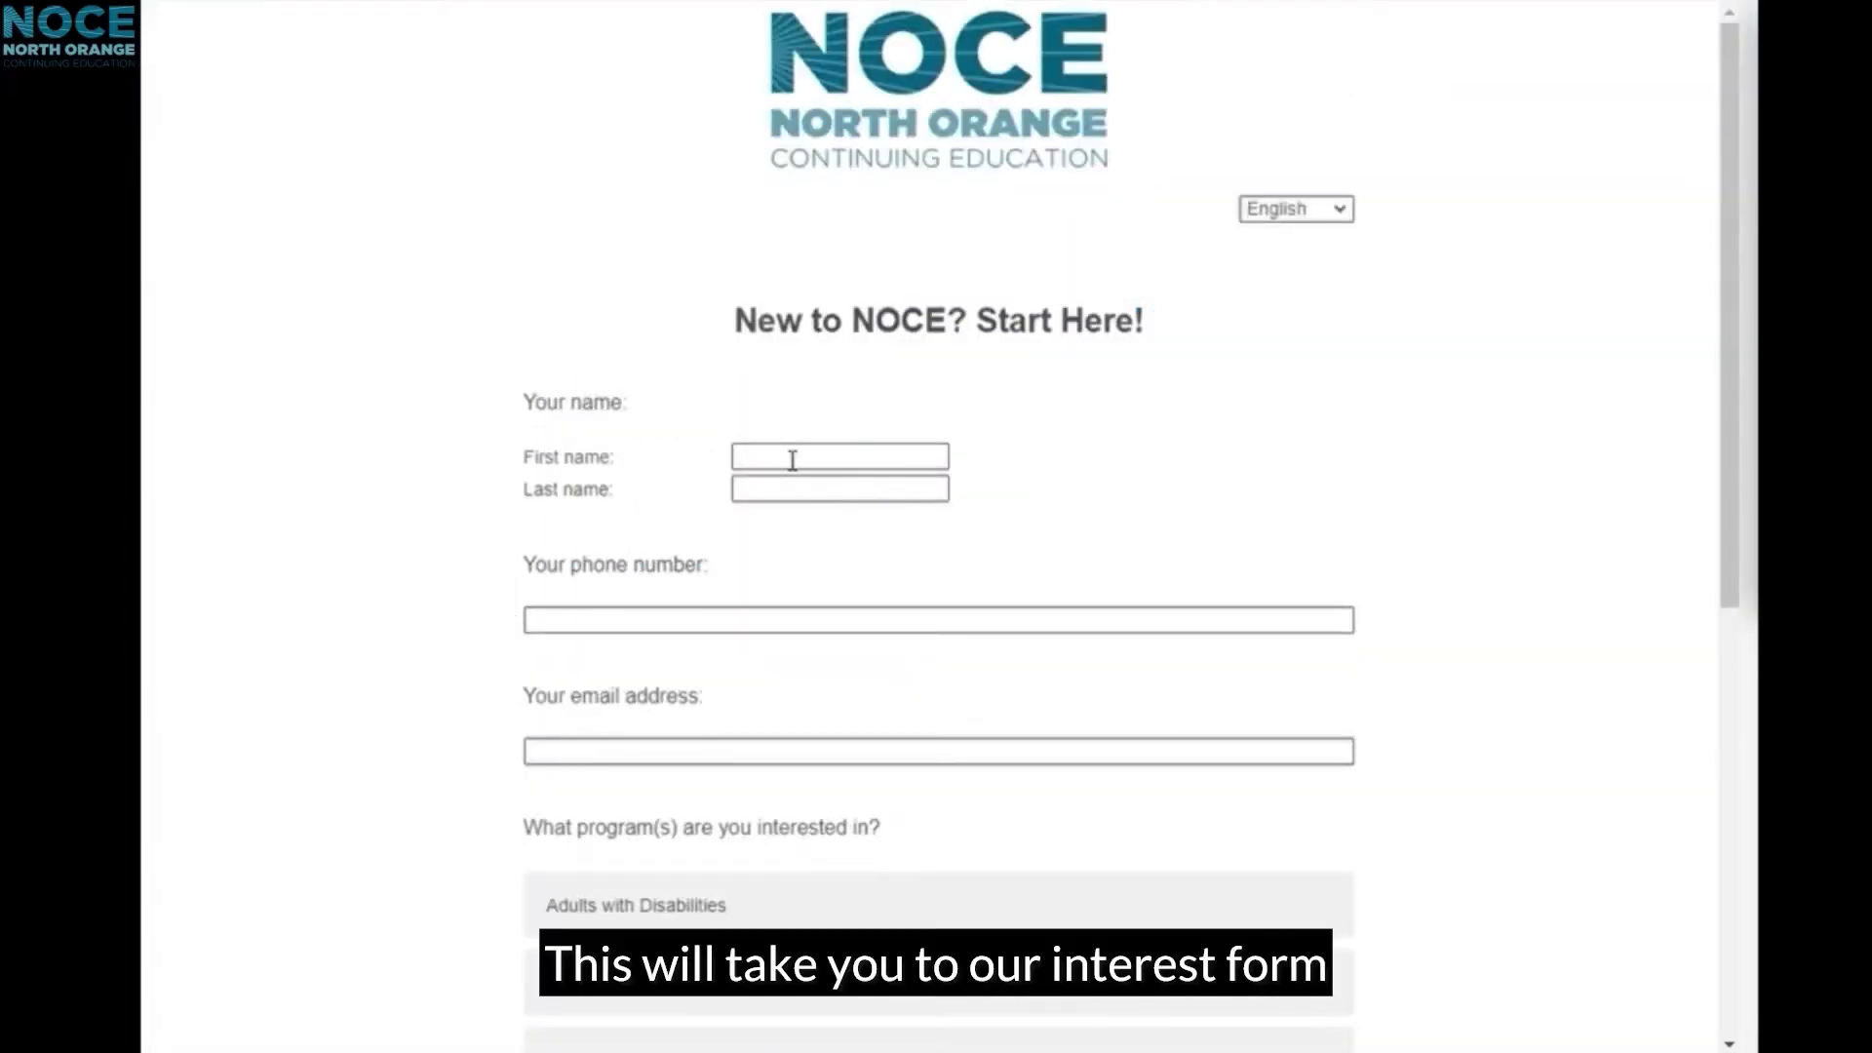
Step: Enter the first name, last name, phone number and email address in the NOCE interest form
click(793, 457)
key(Tab)
key(Tab)
text(555-555-)
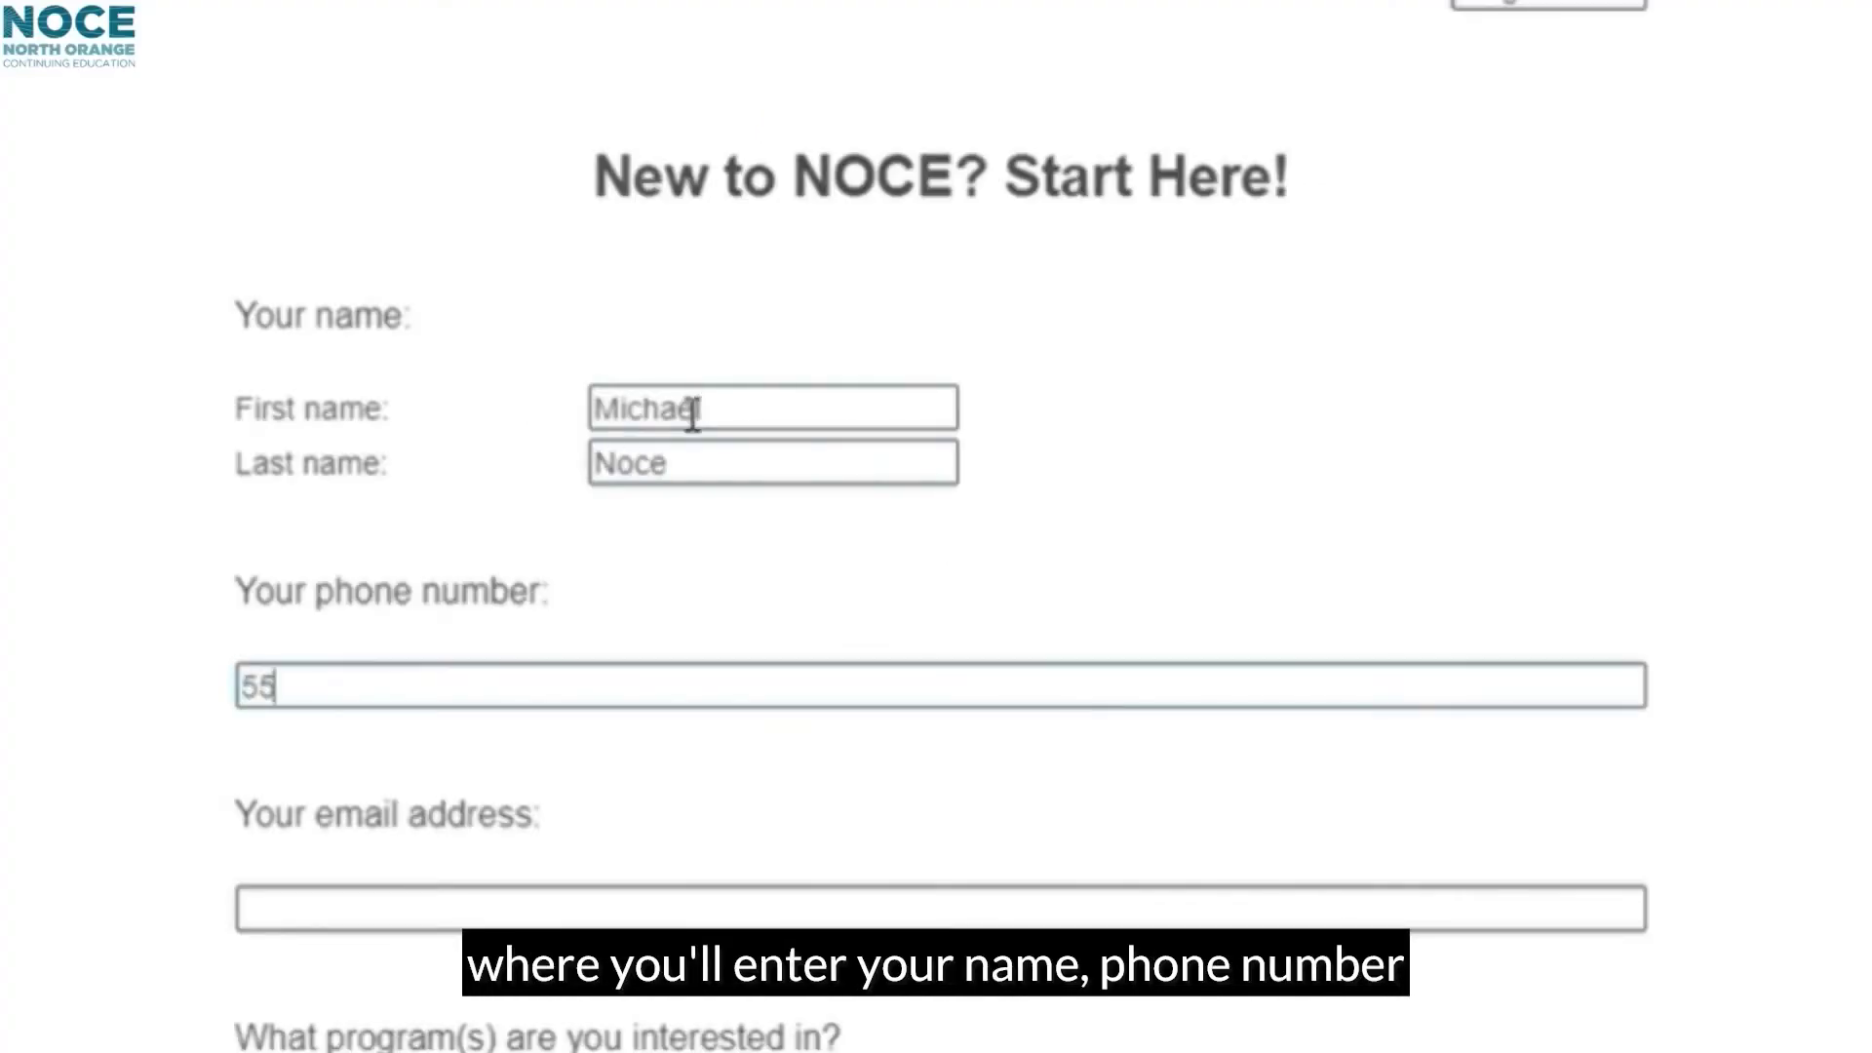
text(5555)
key(Tab)
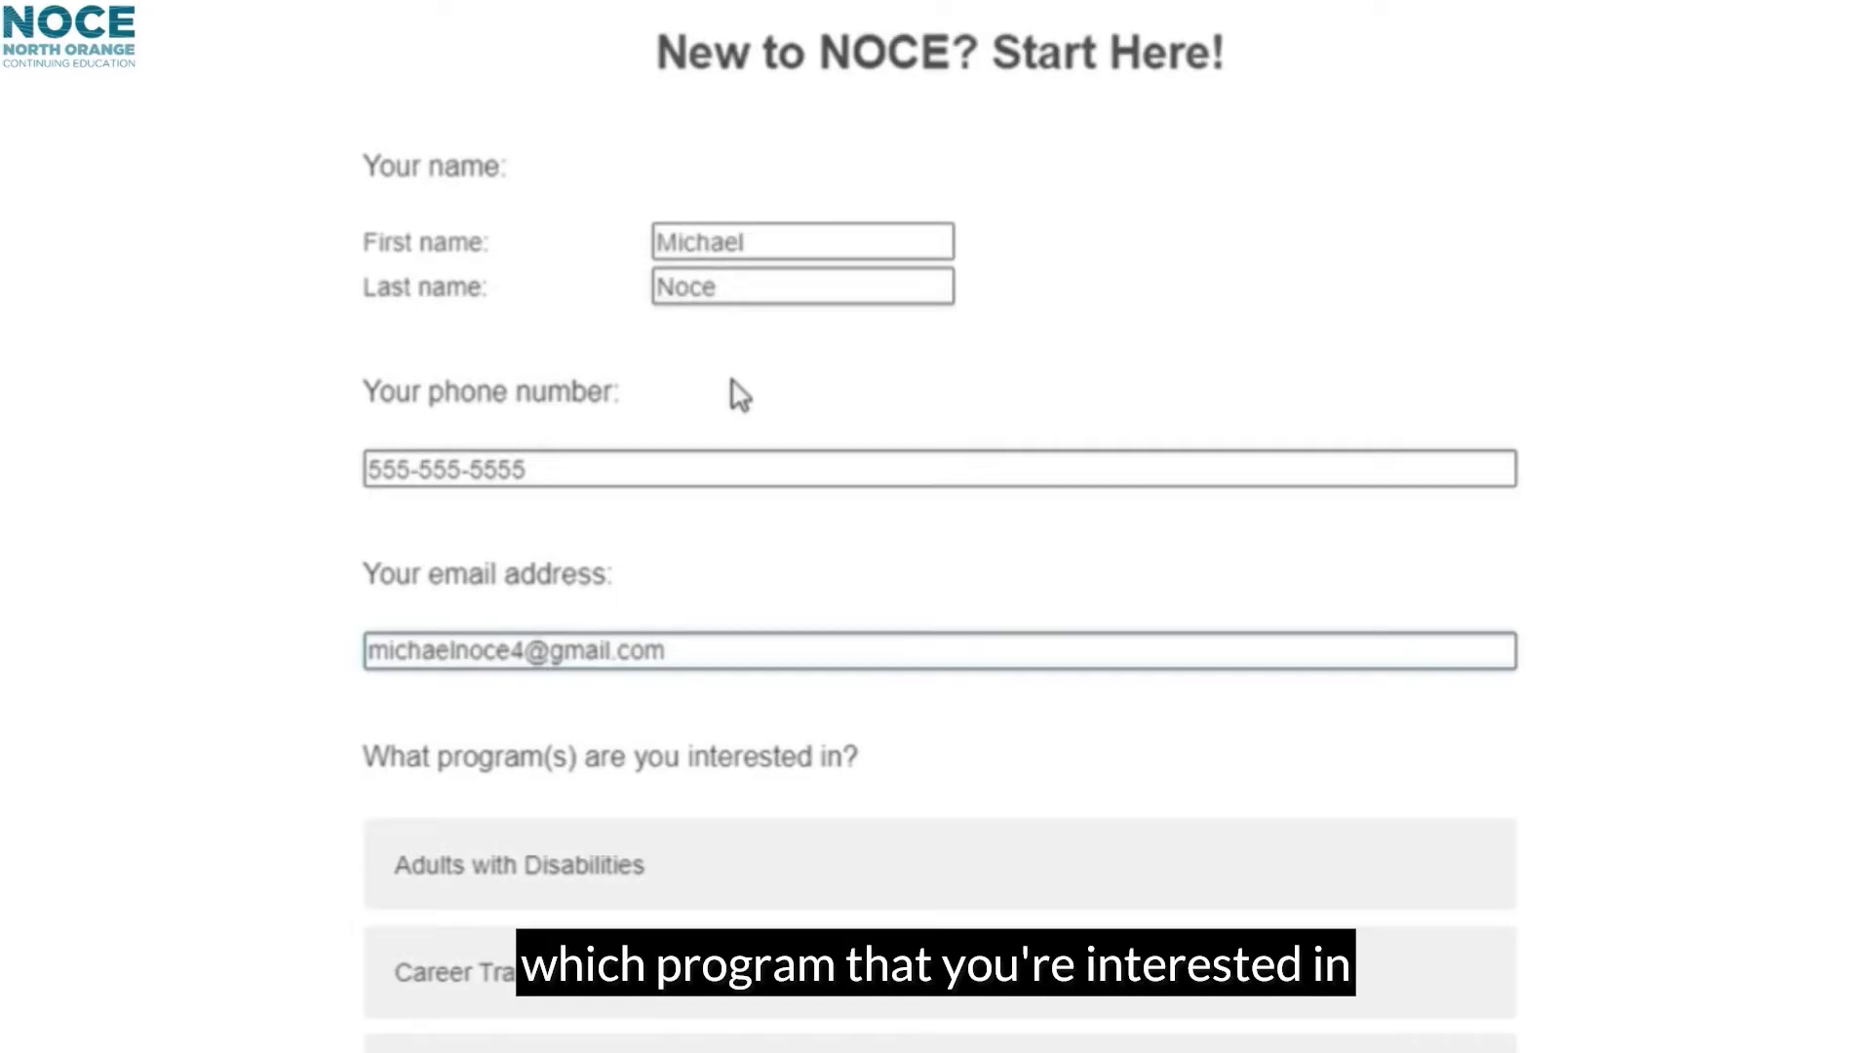
Step: Submit the interest form and begin creating an OpenCCC account
scroll(594, 1005, down, 6)
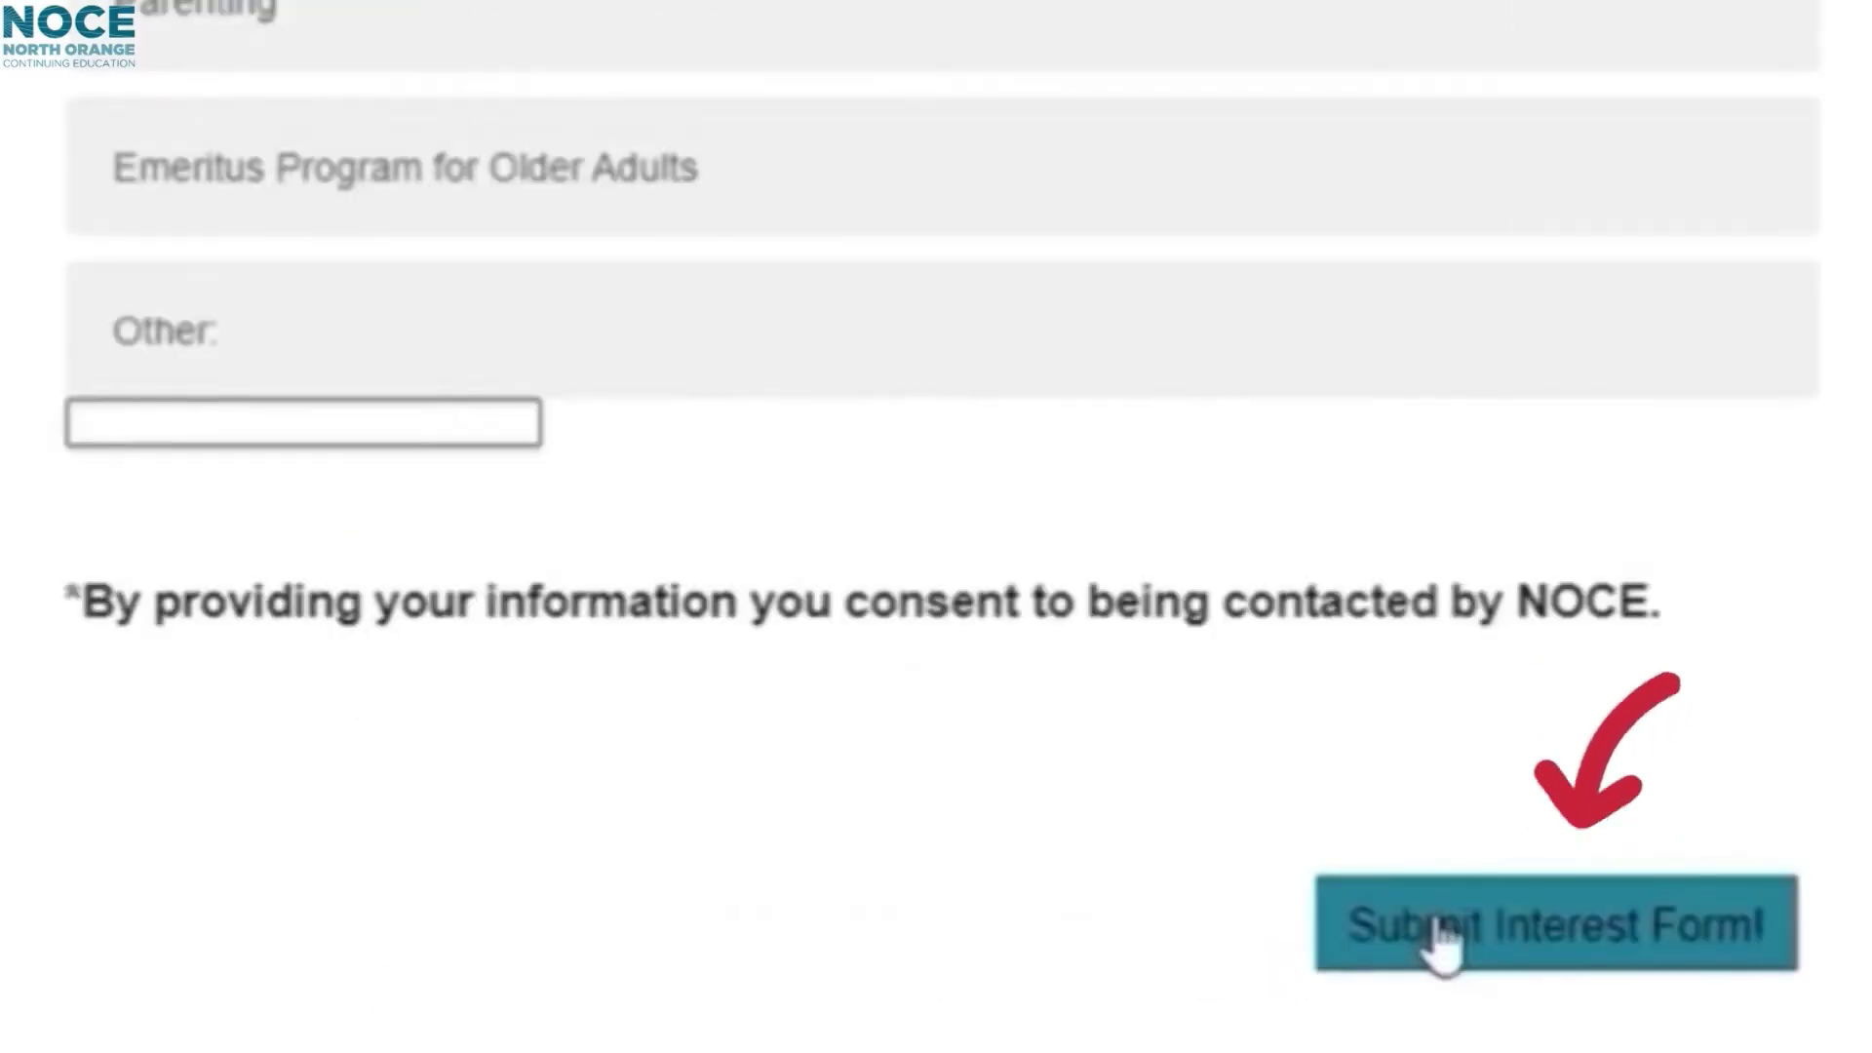
click(1444, 941)
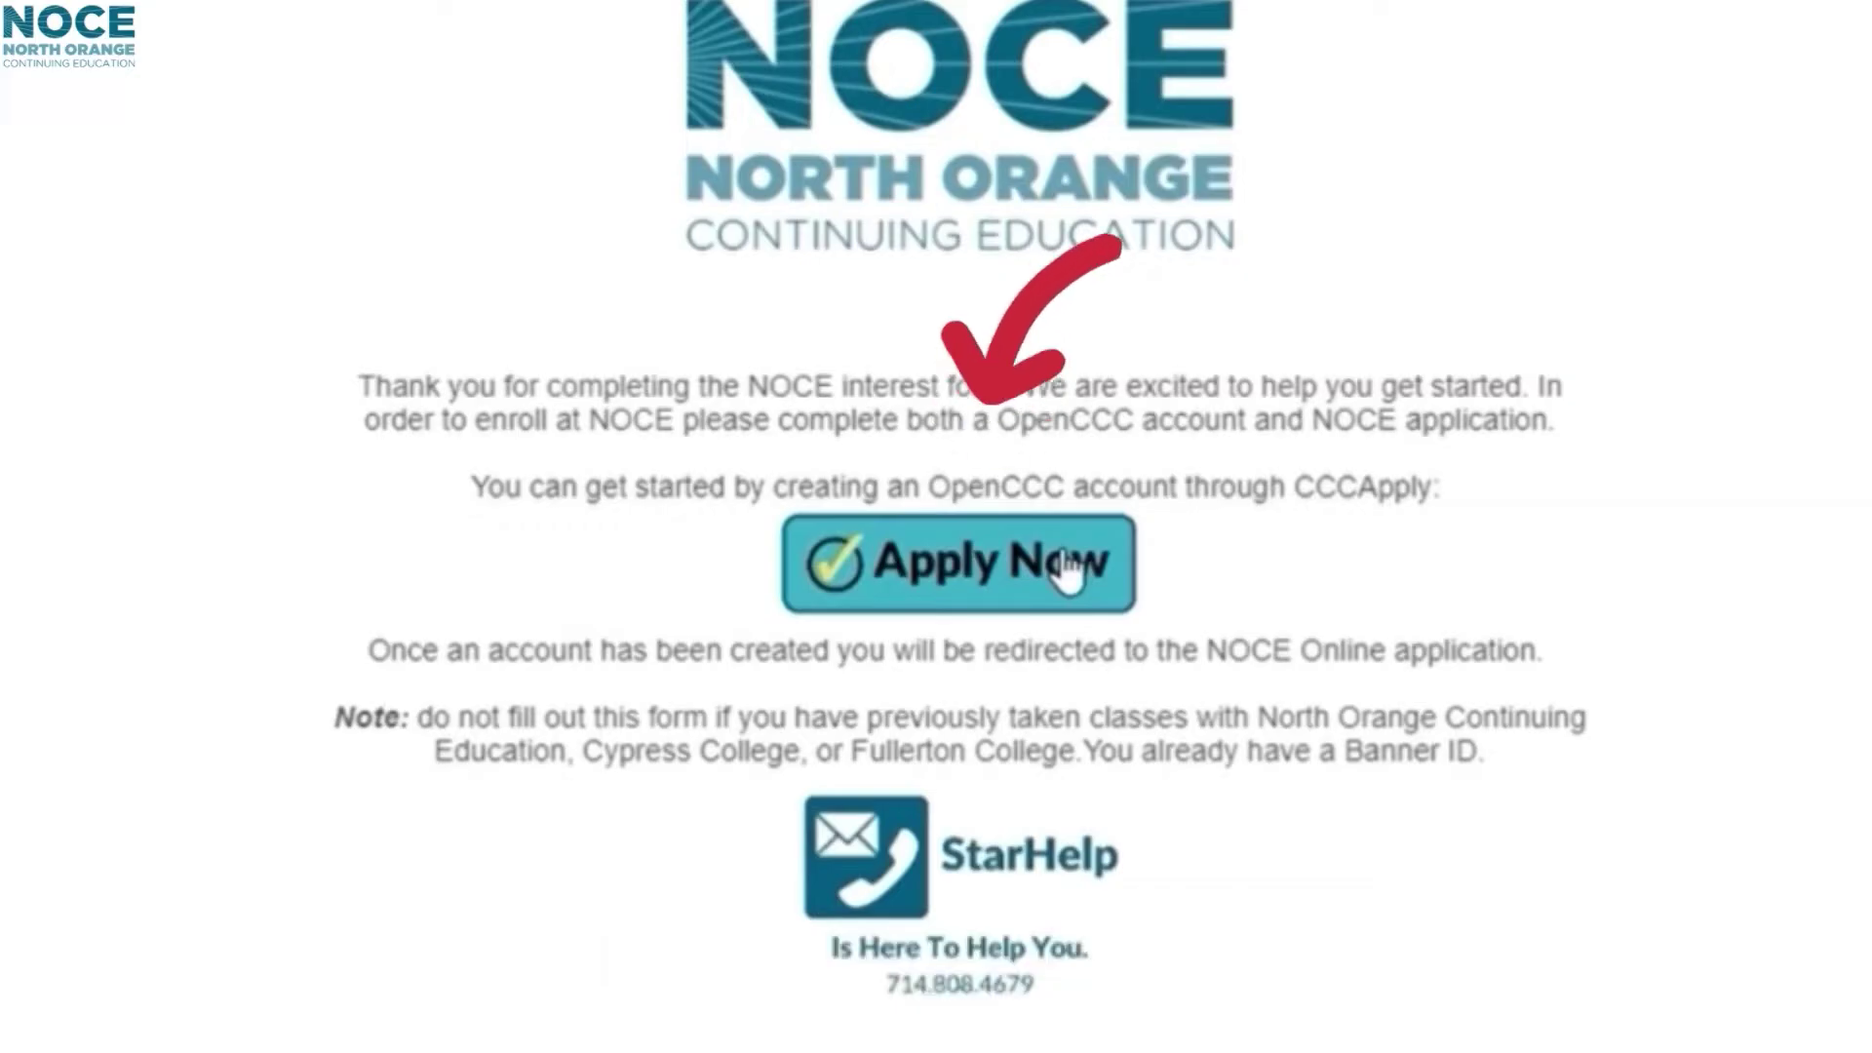
click(945, 600)
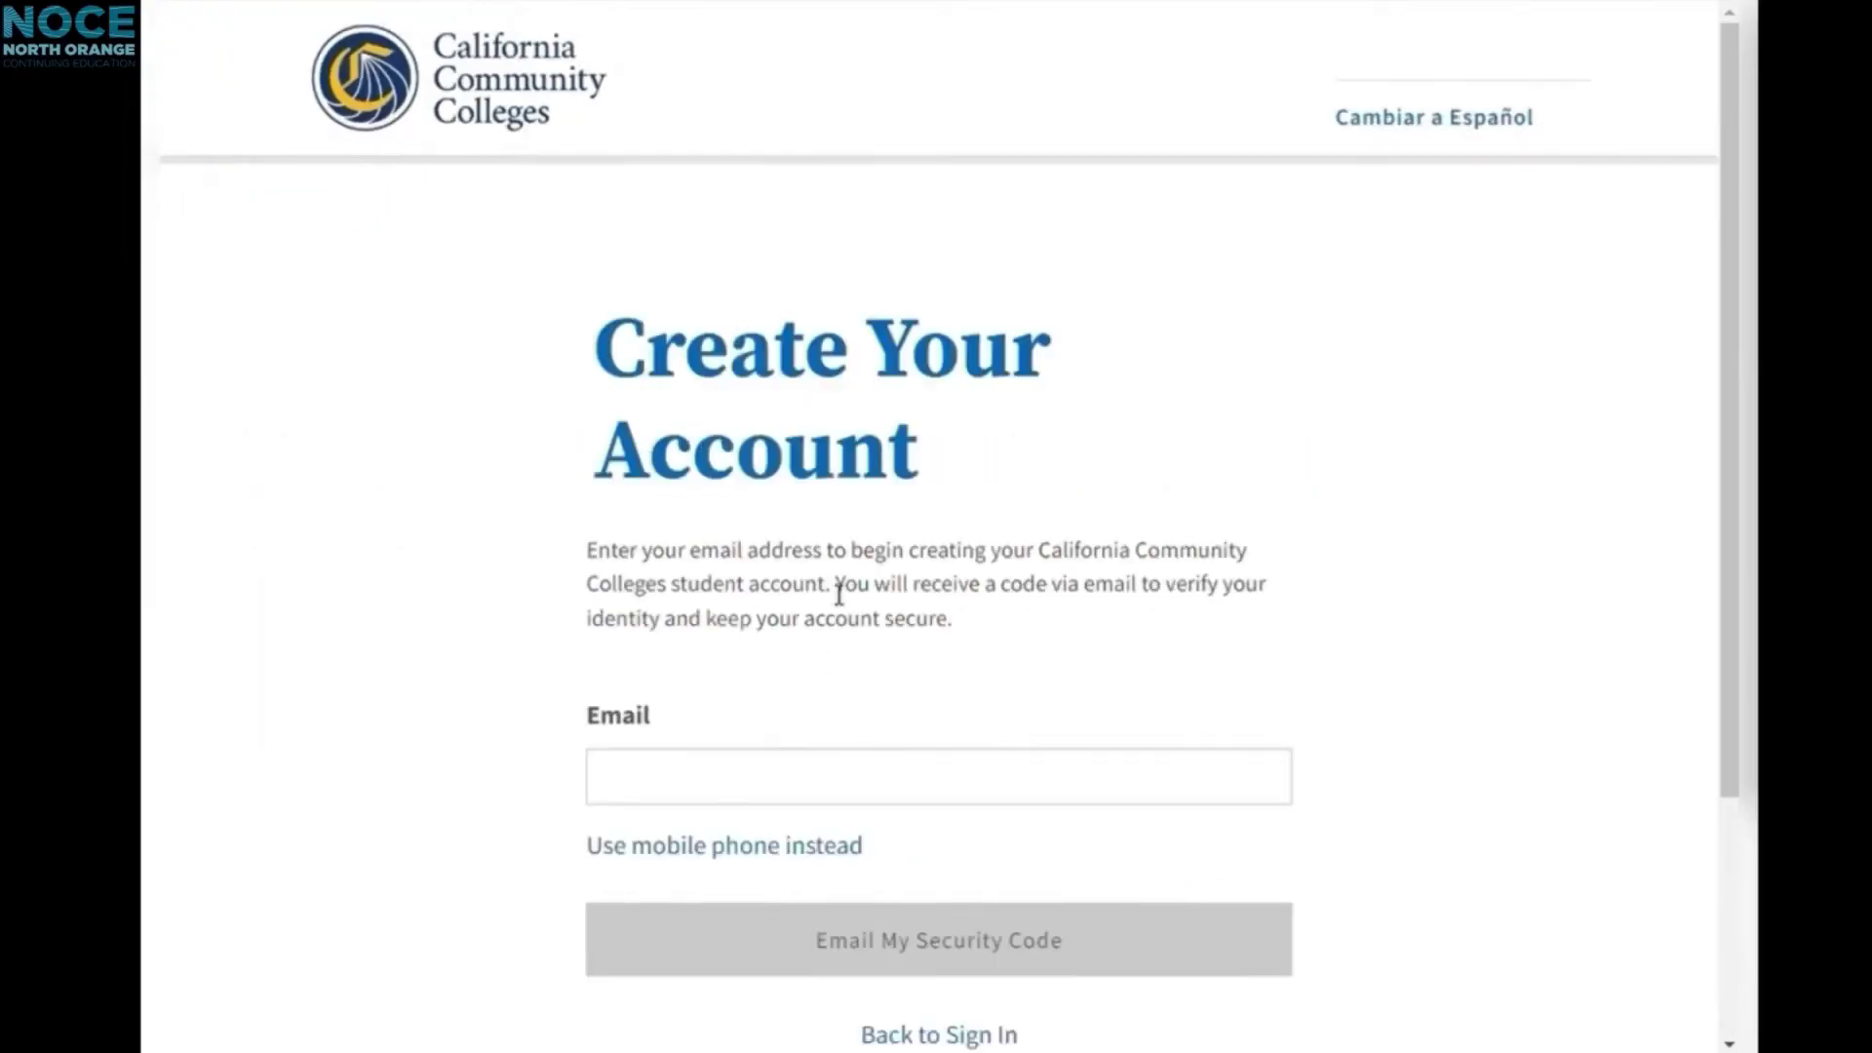
Step: Enter the account email address and request a security code by email
scroll(843, 563, down, 2)
click(812, 594)
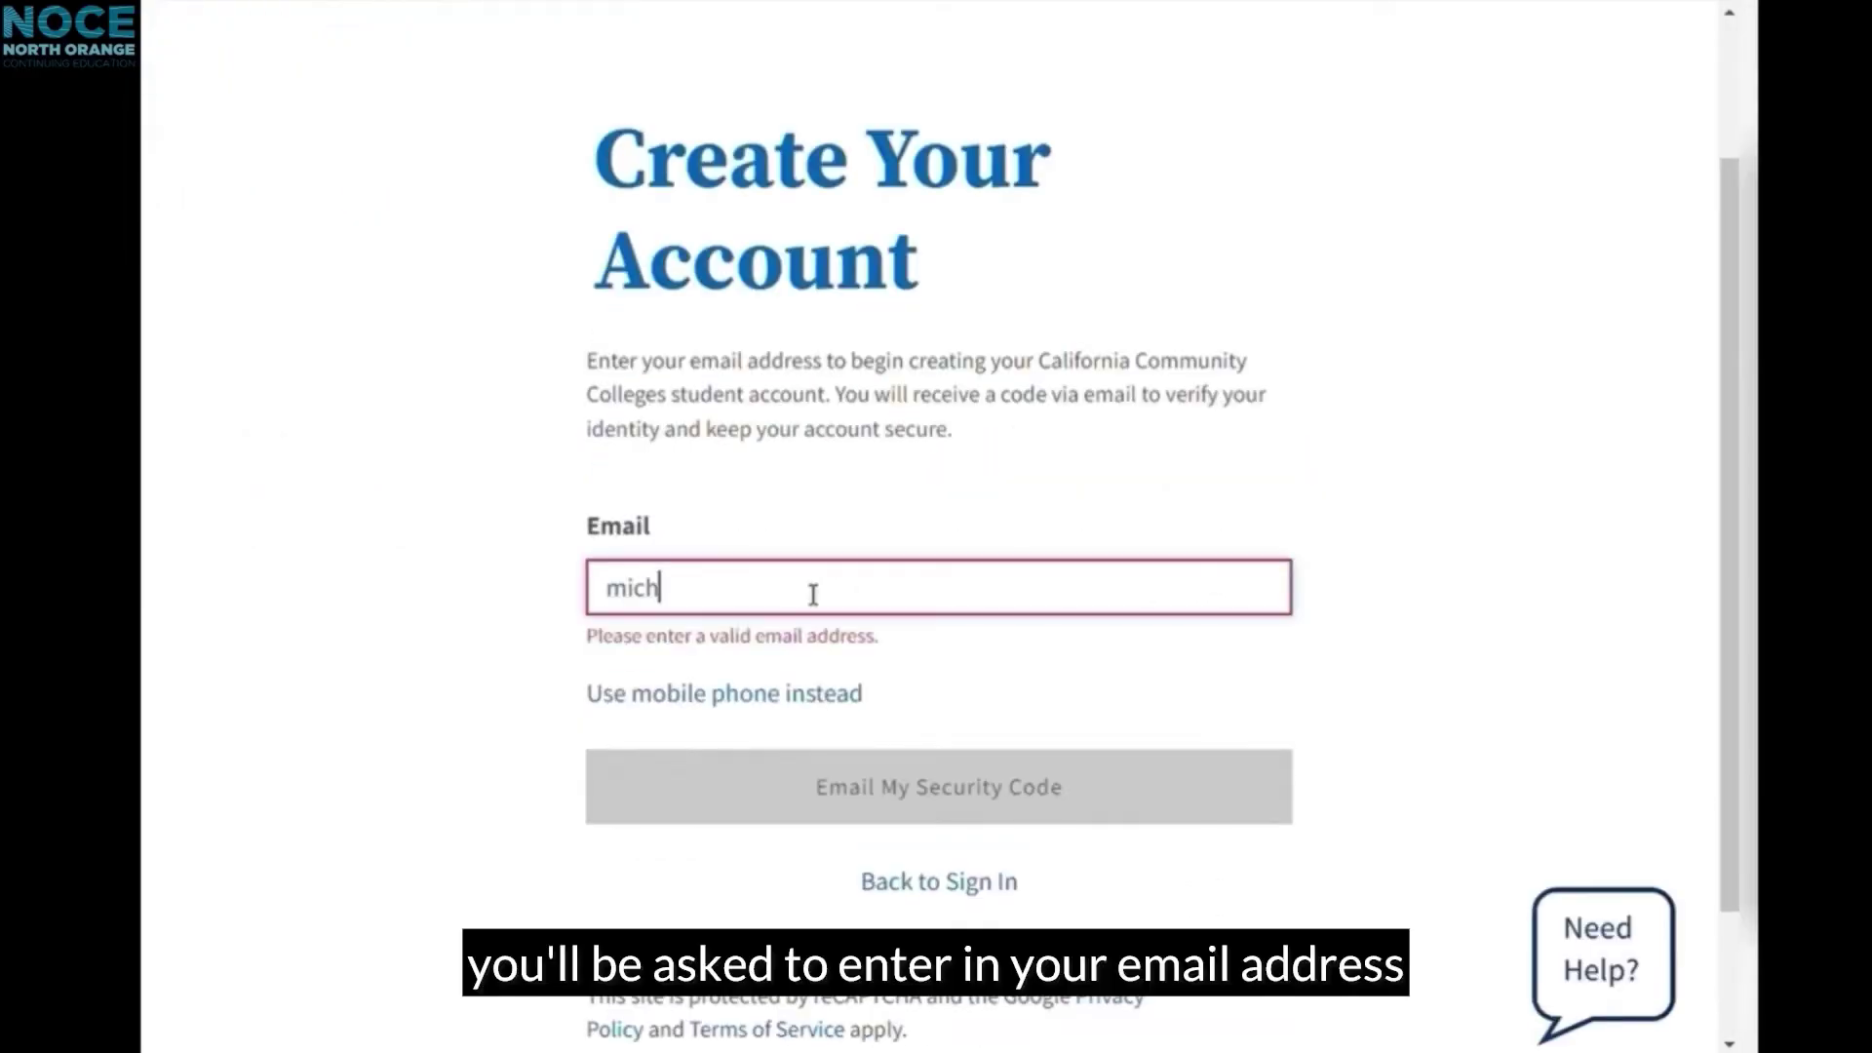
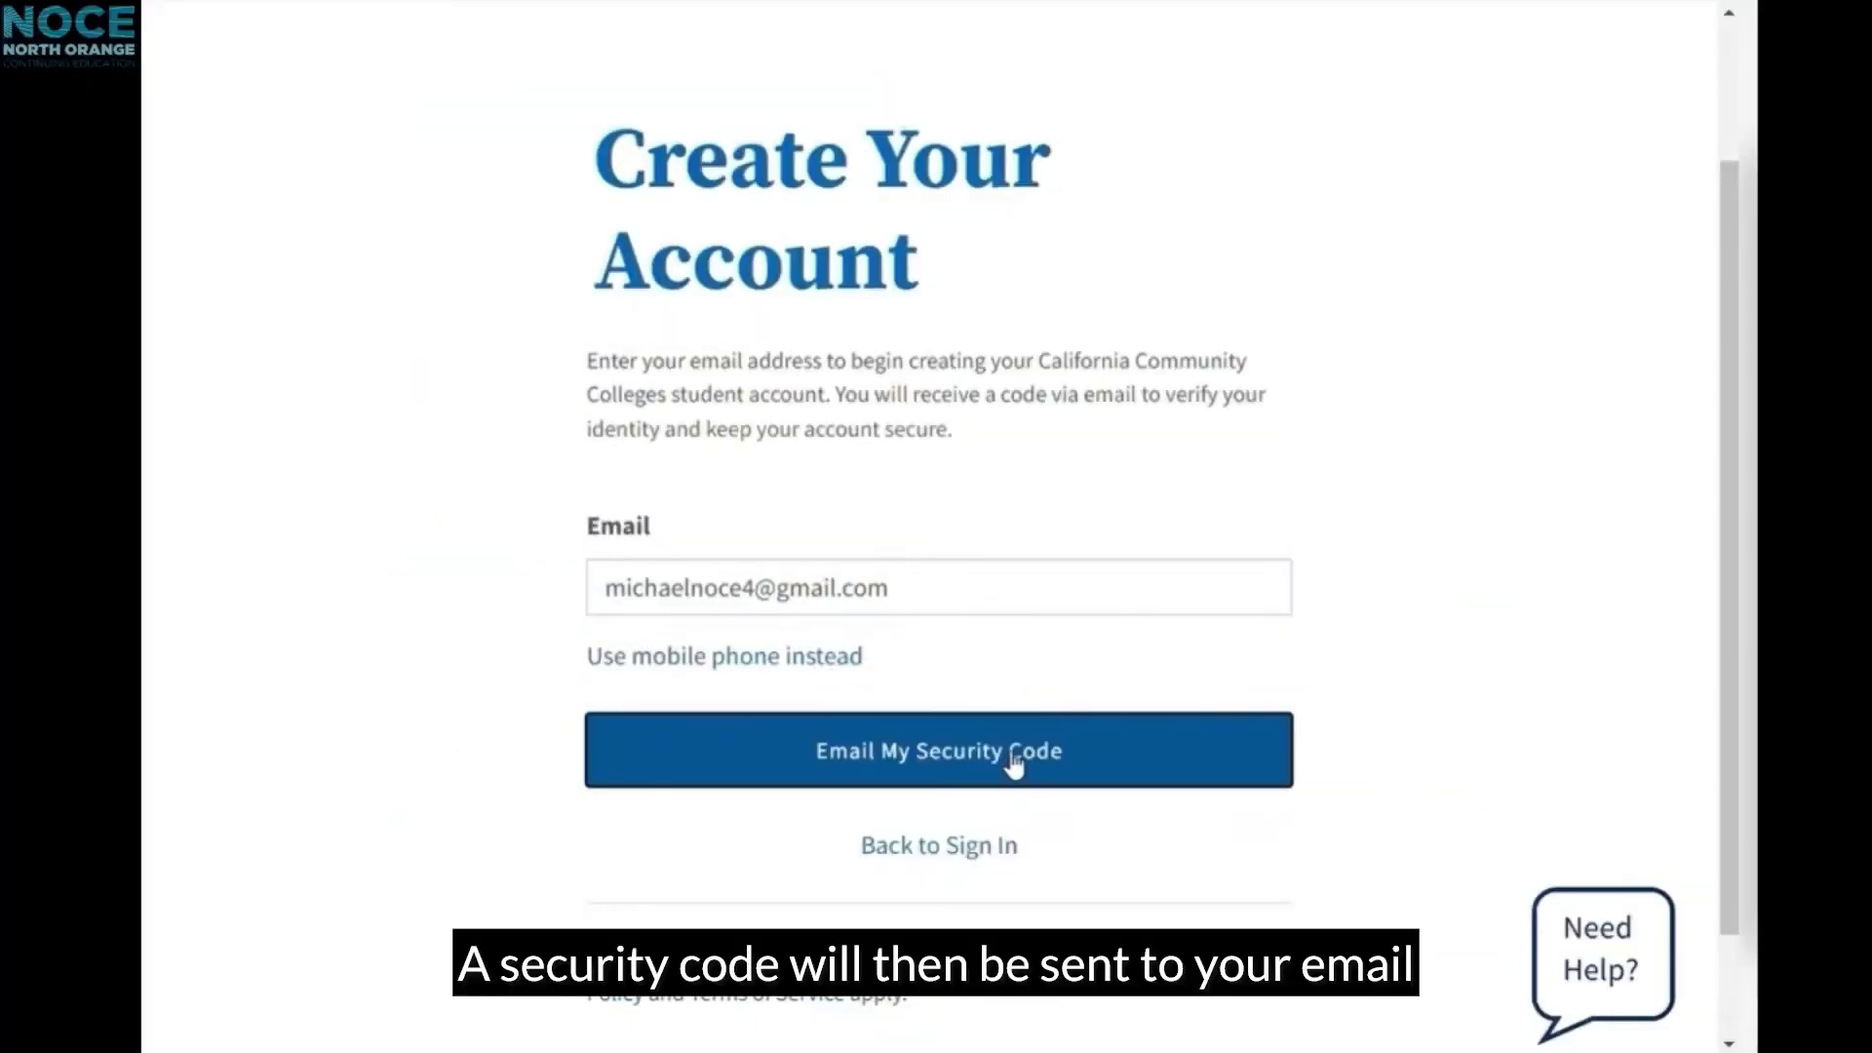
click(1045, 912)
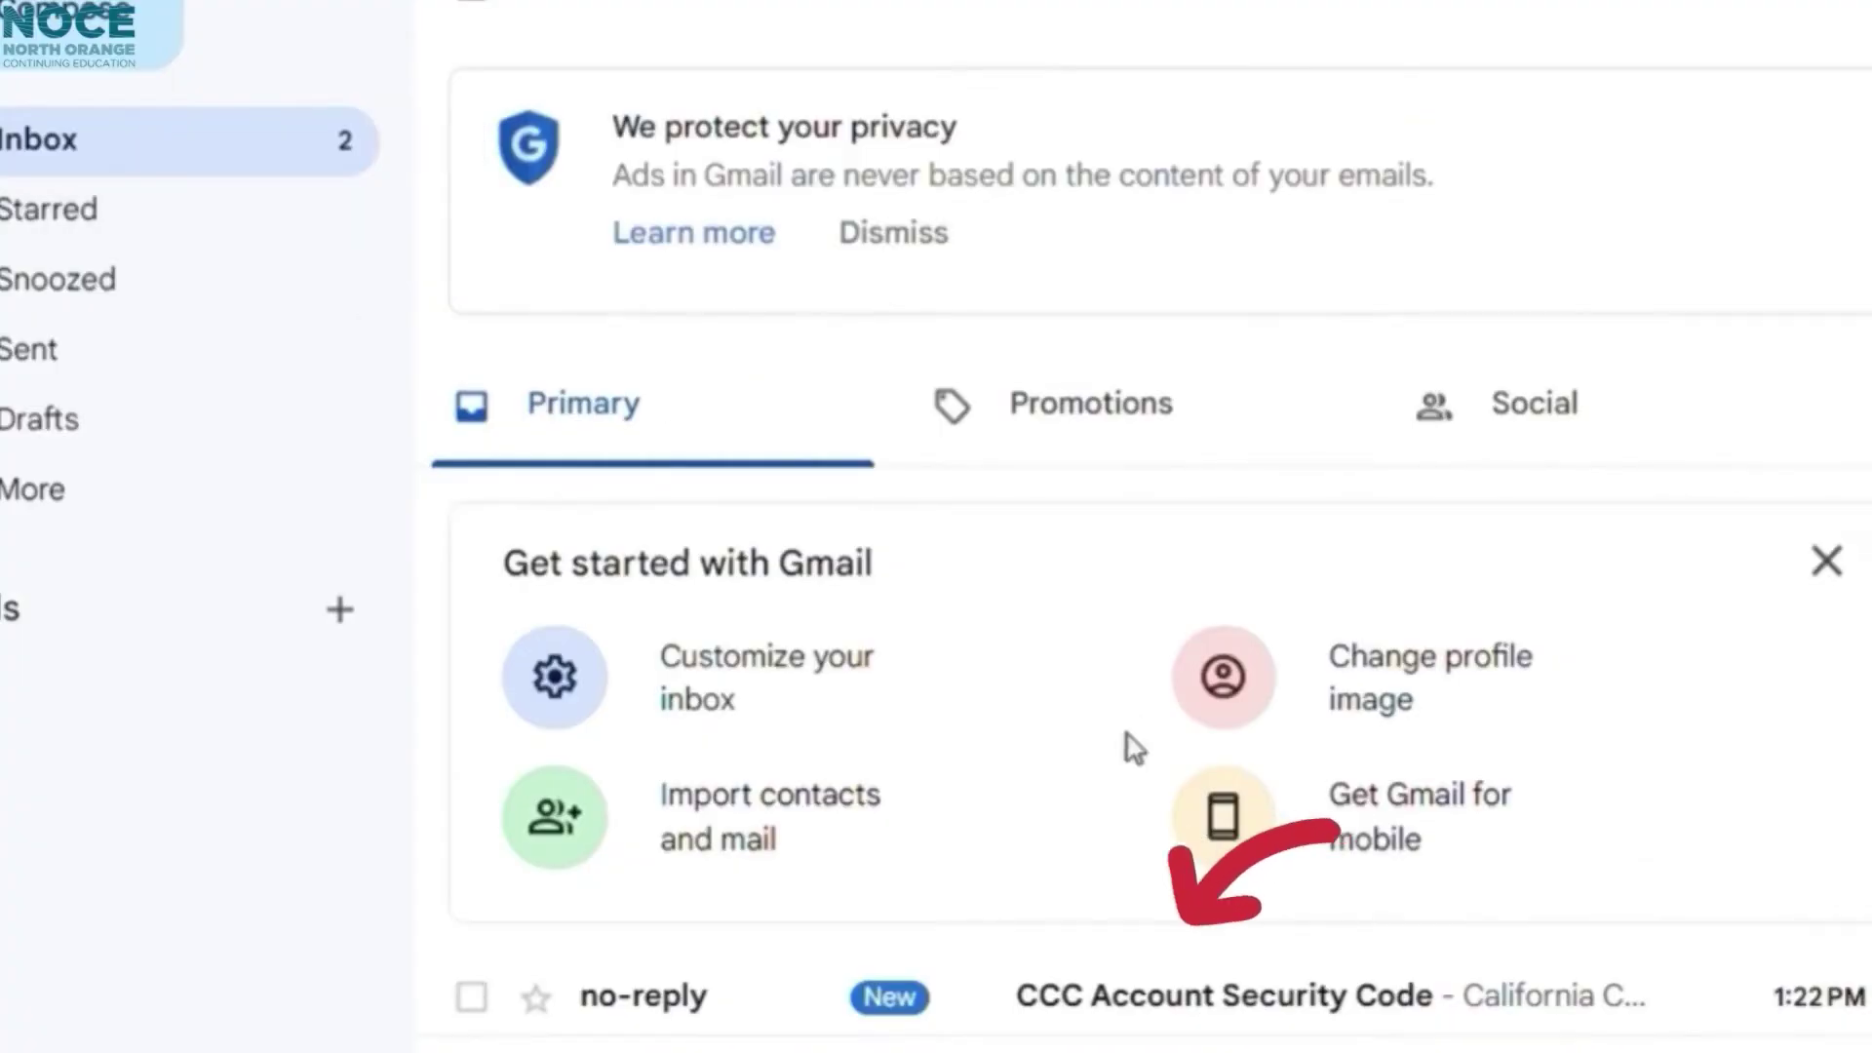
Step: Open the CCC Account Security Code email in Gmail and copy the code
scroll(1134, 749, down, 1)
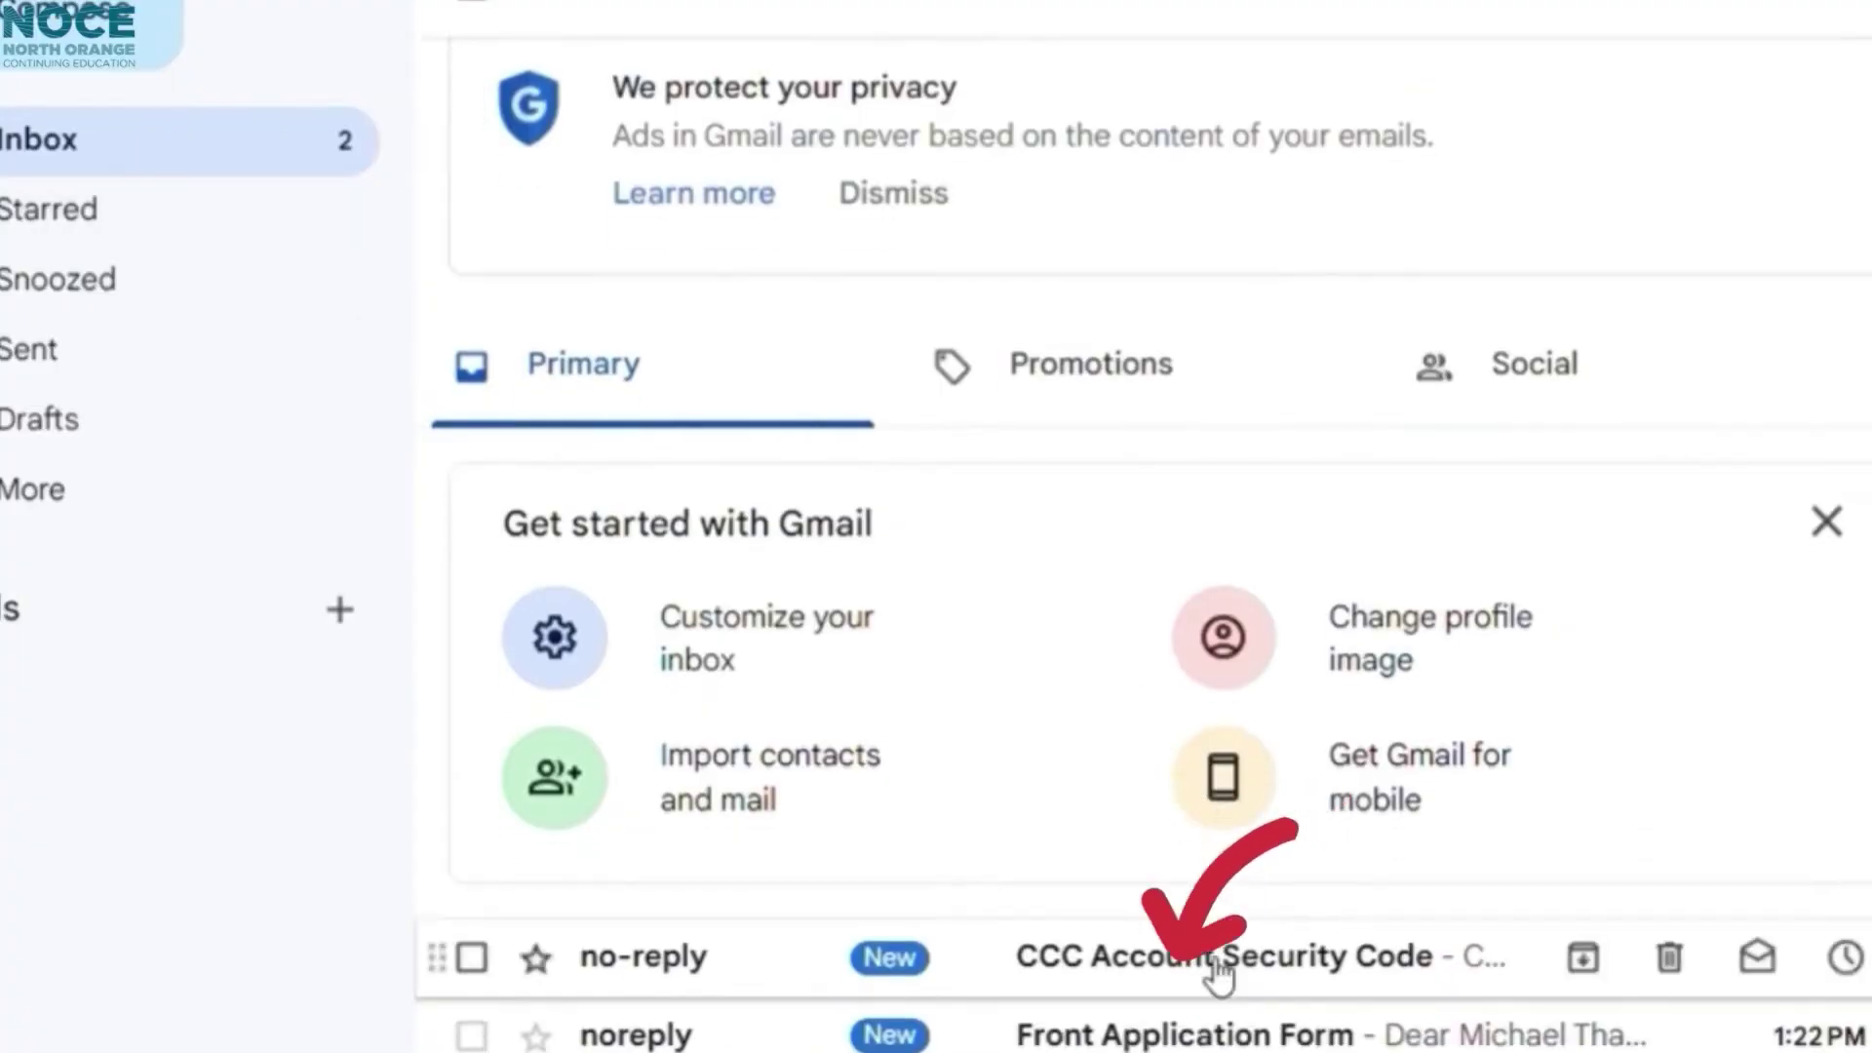
click(1226, 1019)
drag(805, 668, 653, 681)
key(ctrl+c)
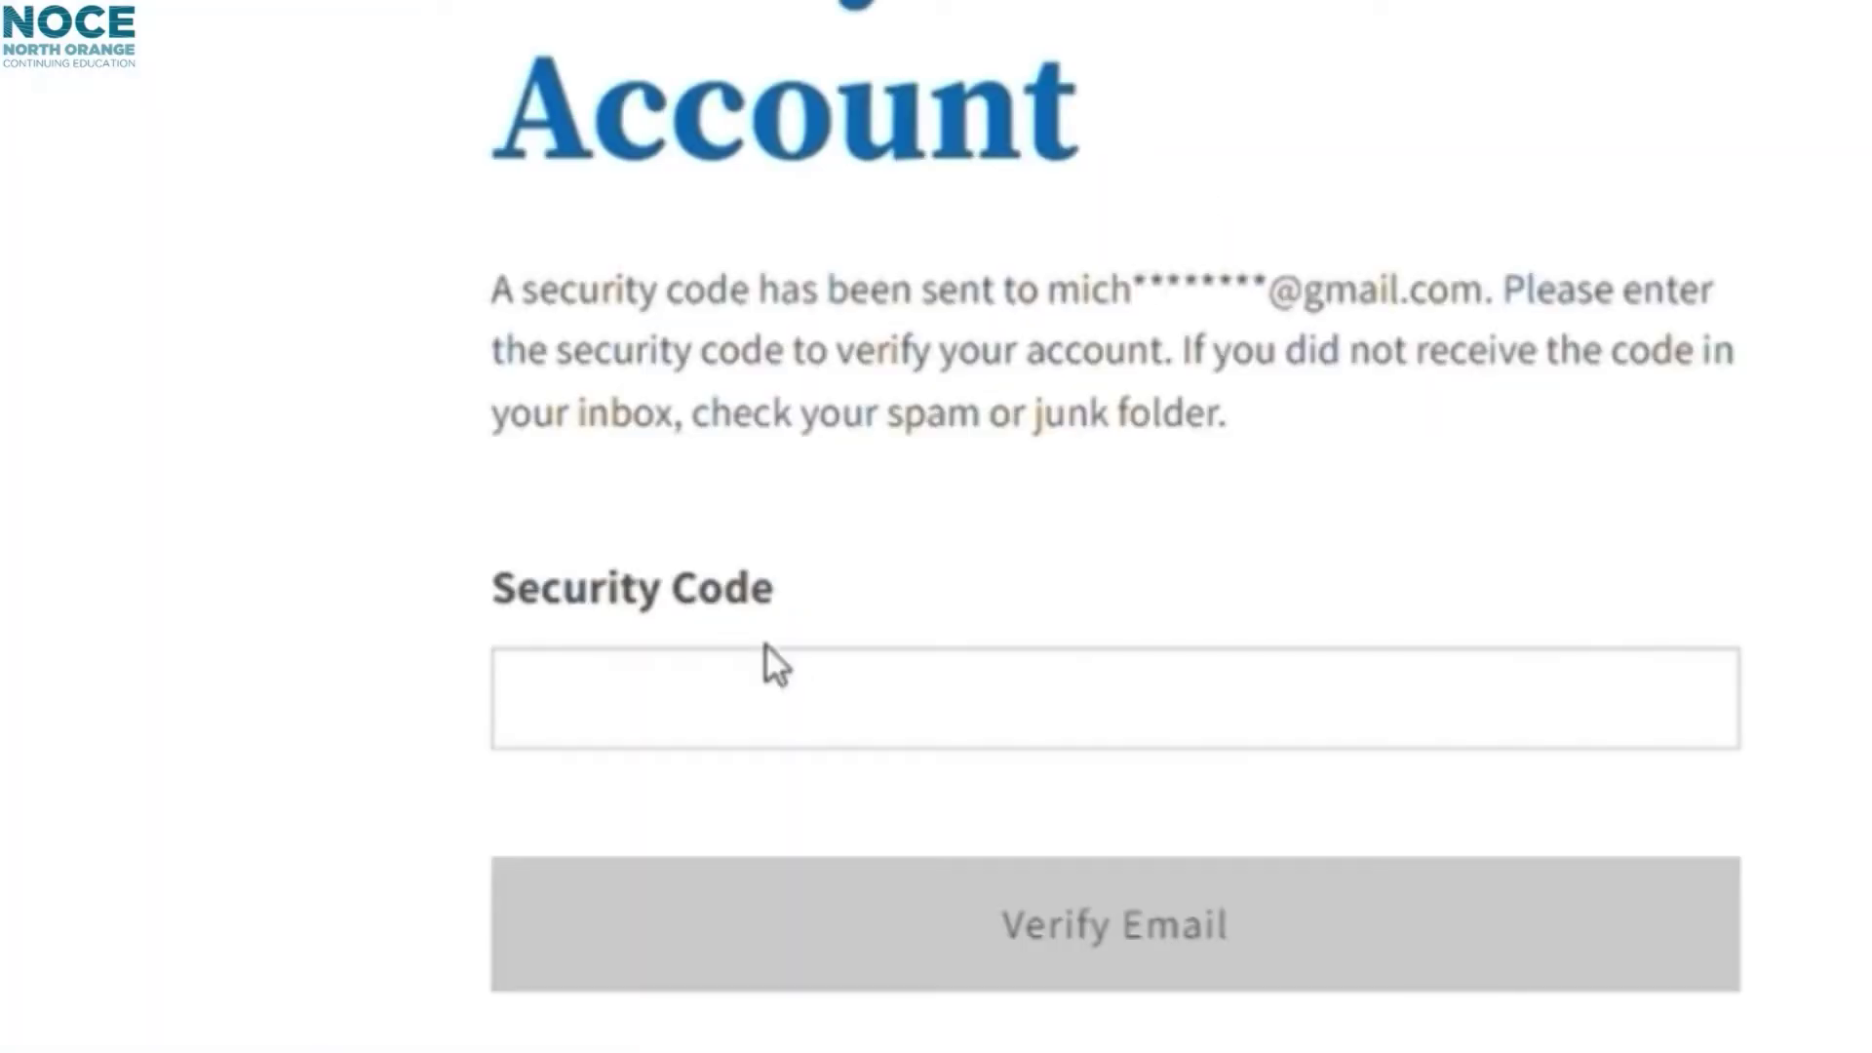
Step: Paste the security code, verify the email, and continue to profile creation
click(811, 708)
key(ctrl+v)
click(885, 928)
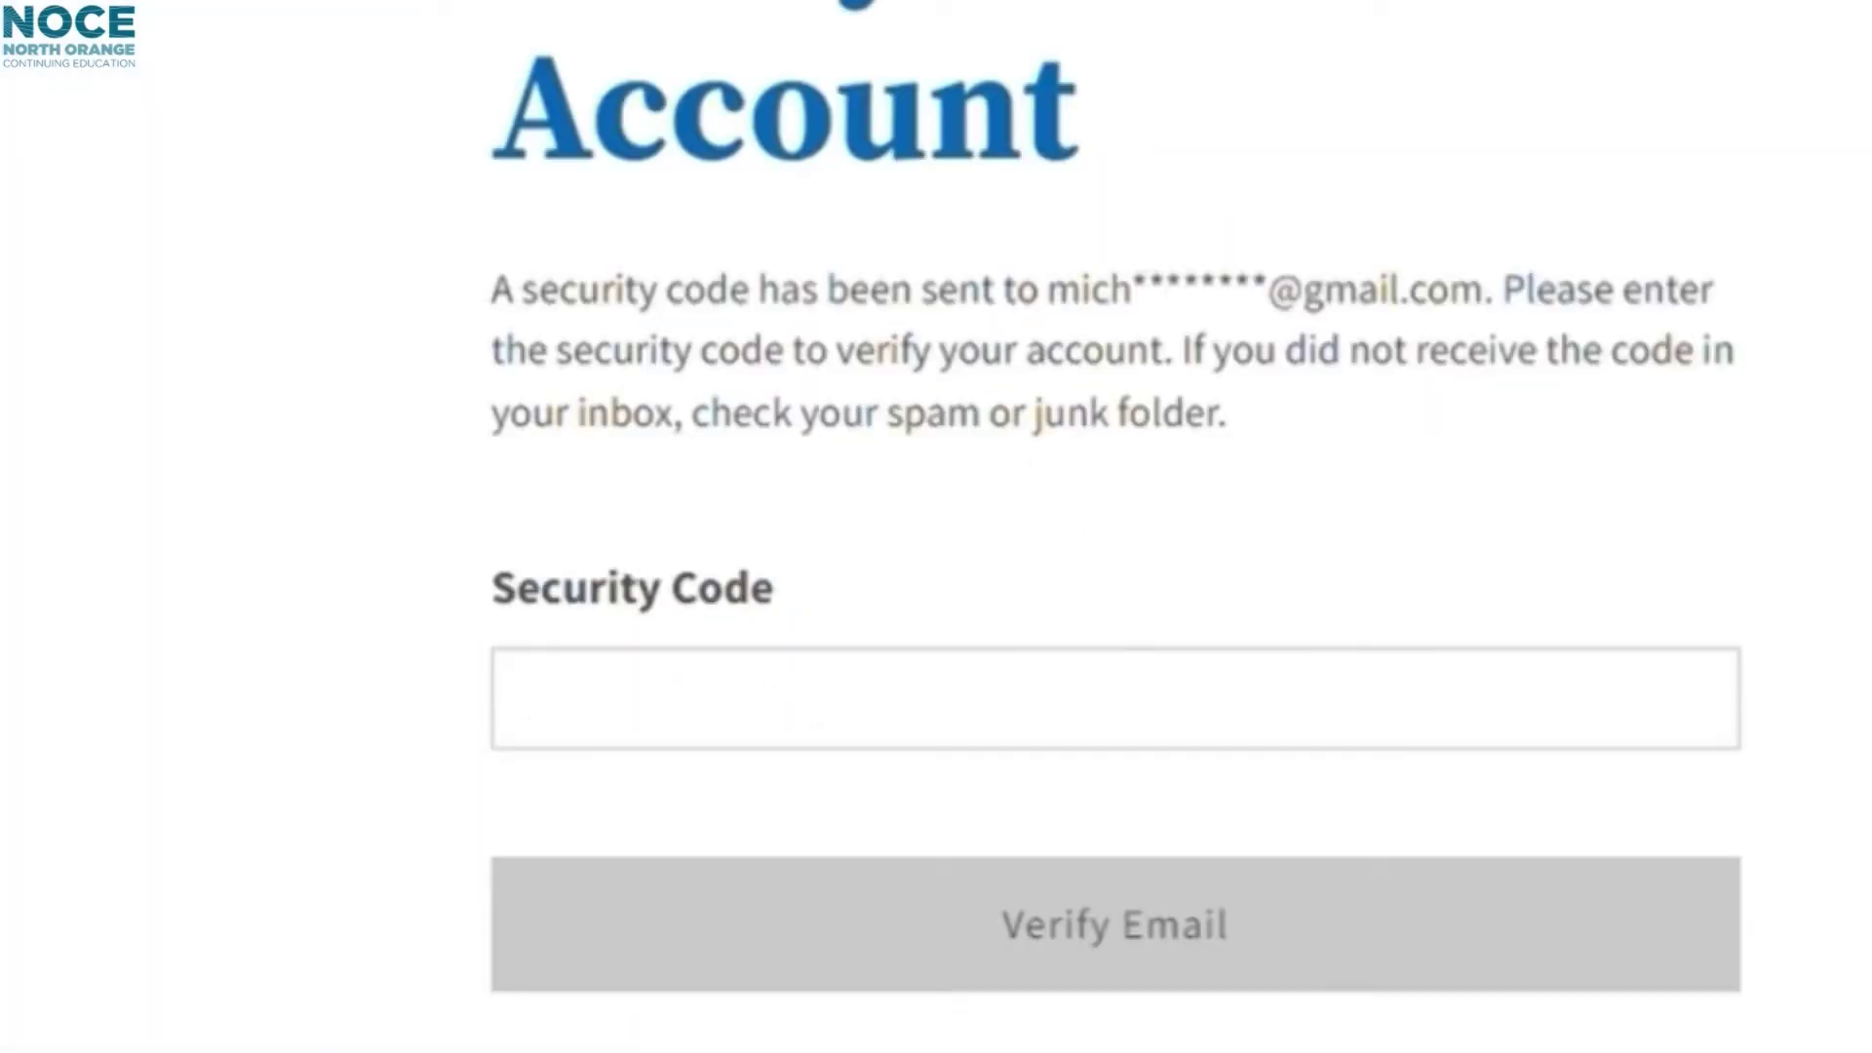
click(802, 673)
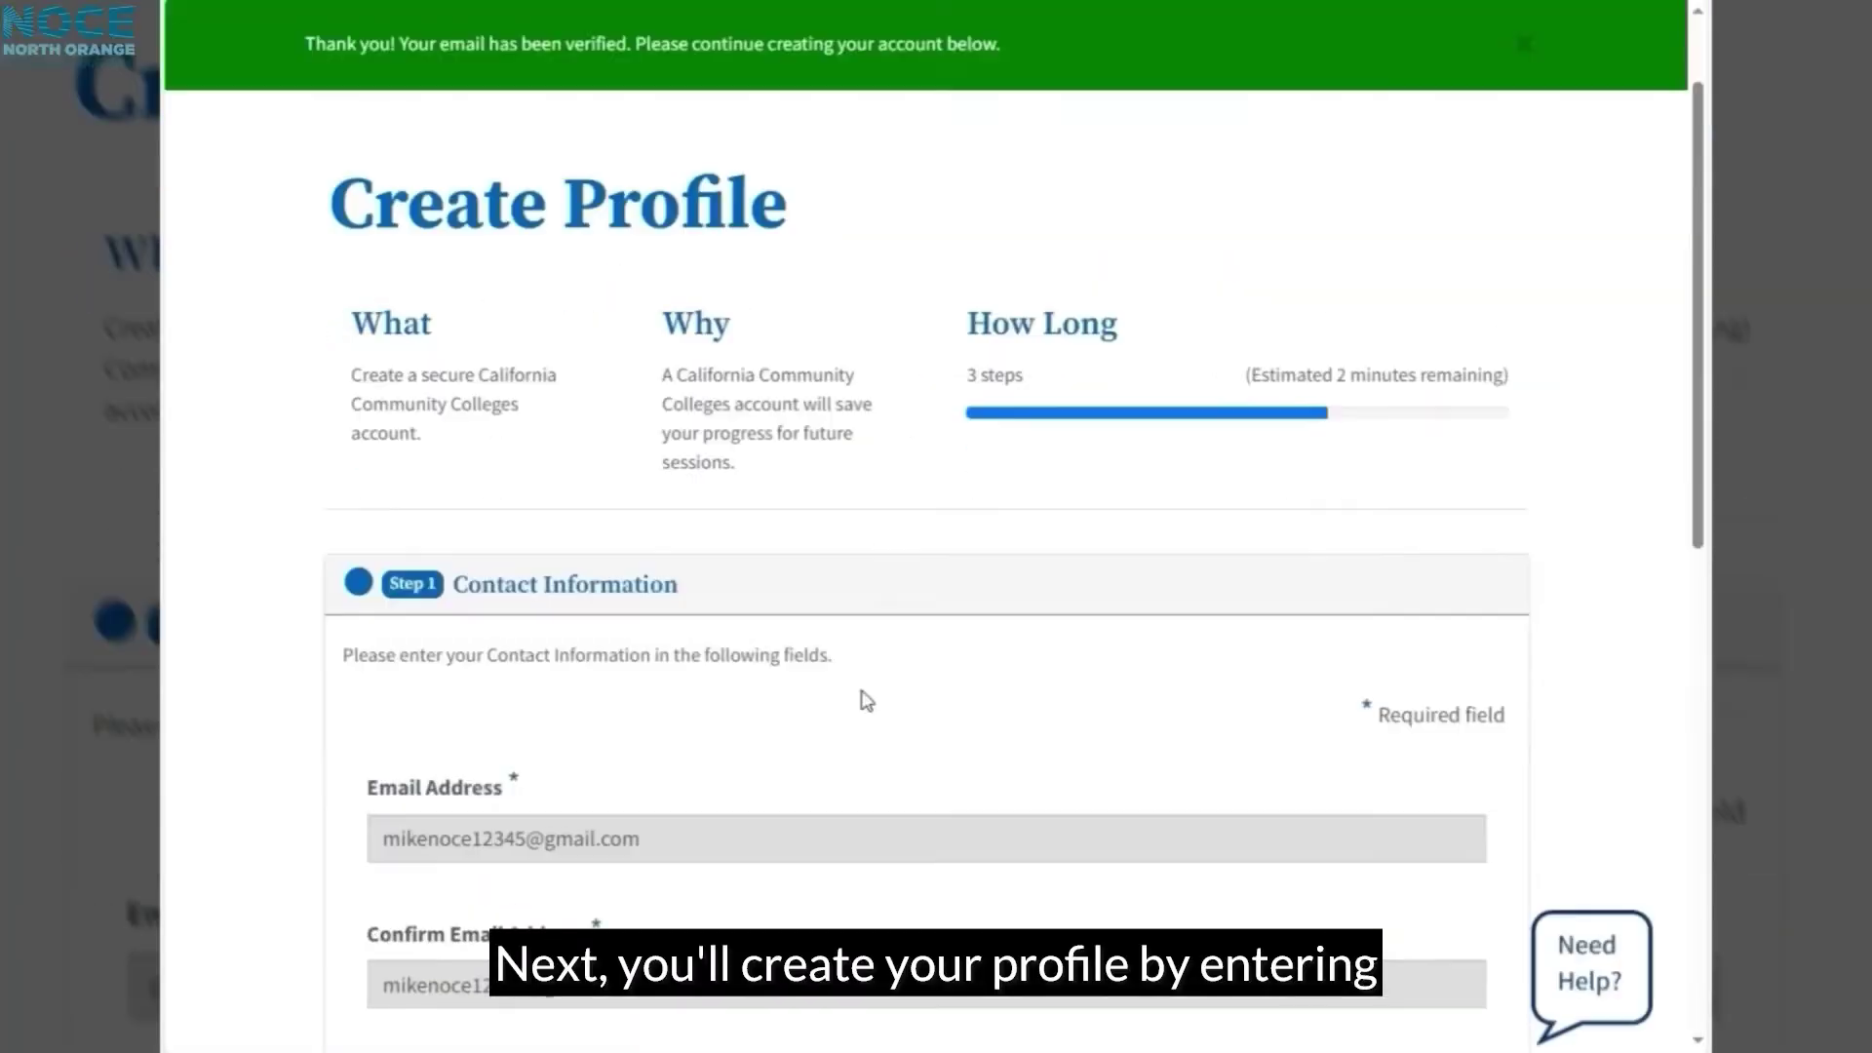
Step: Enter the primary phone number, accept the Terms of Use, and answer No to homelessness
scroll(867, 700, down, 1)
scroll(739, 671, down, 1)
click(508, 906)
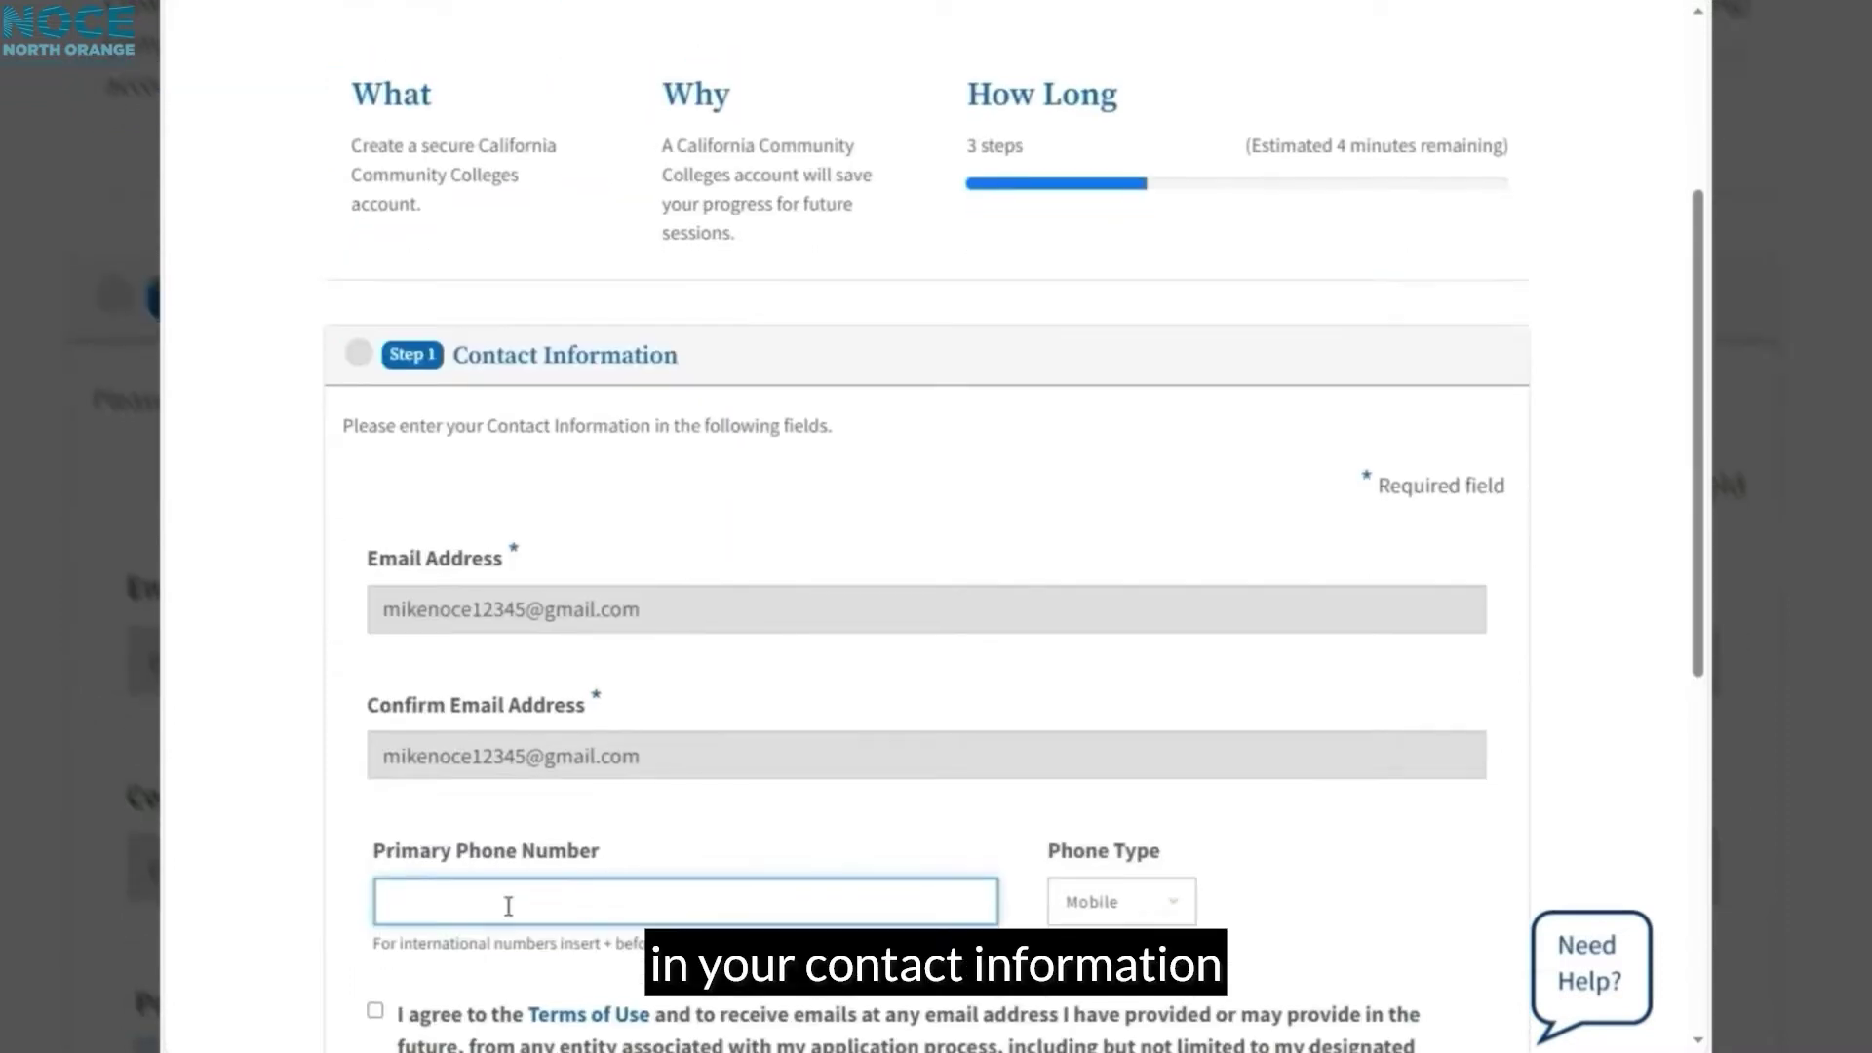
text(555-555-5555)
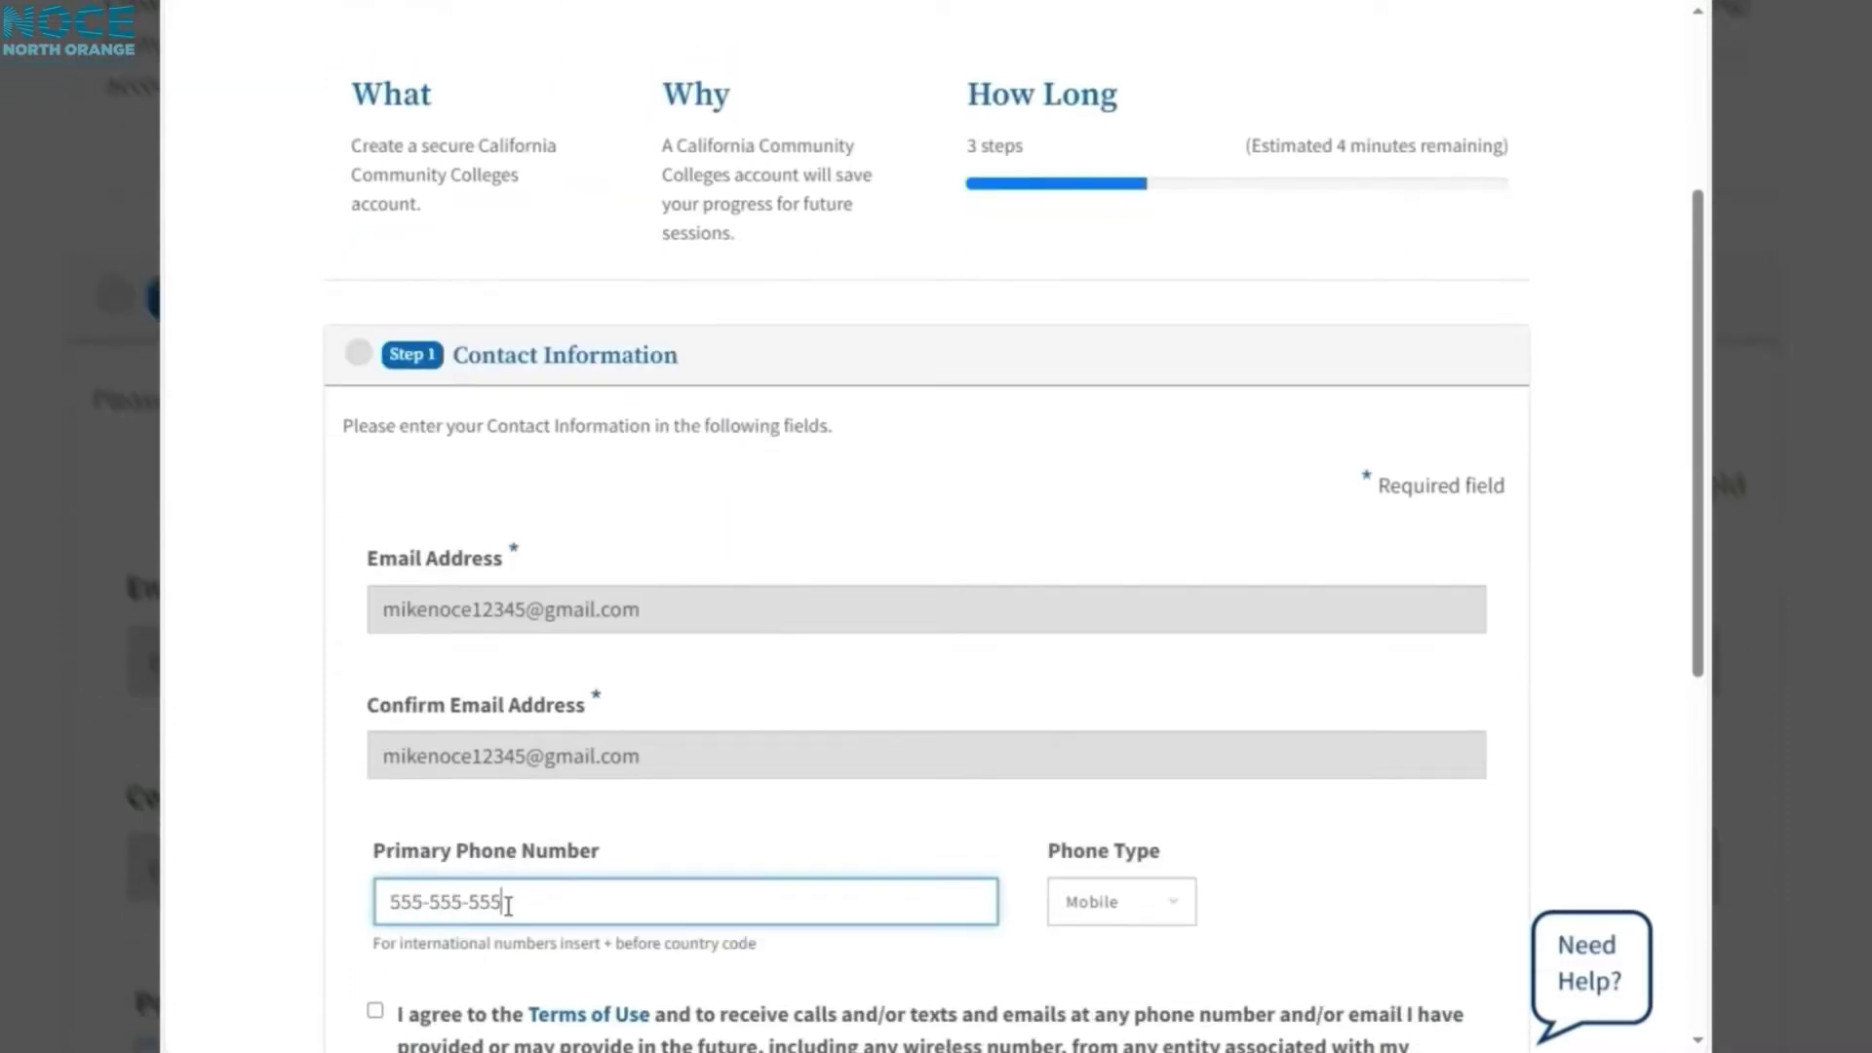
scroll(449, 891, down, 1)
scroll(449, 892, down, 2)
click(375, 767)
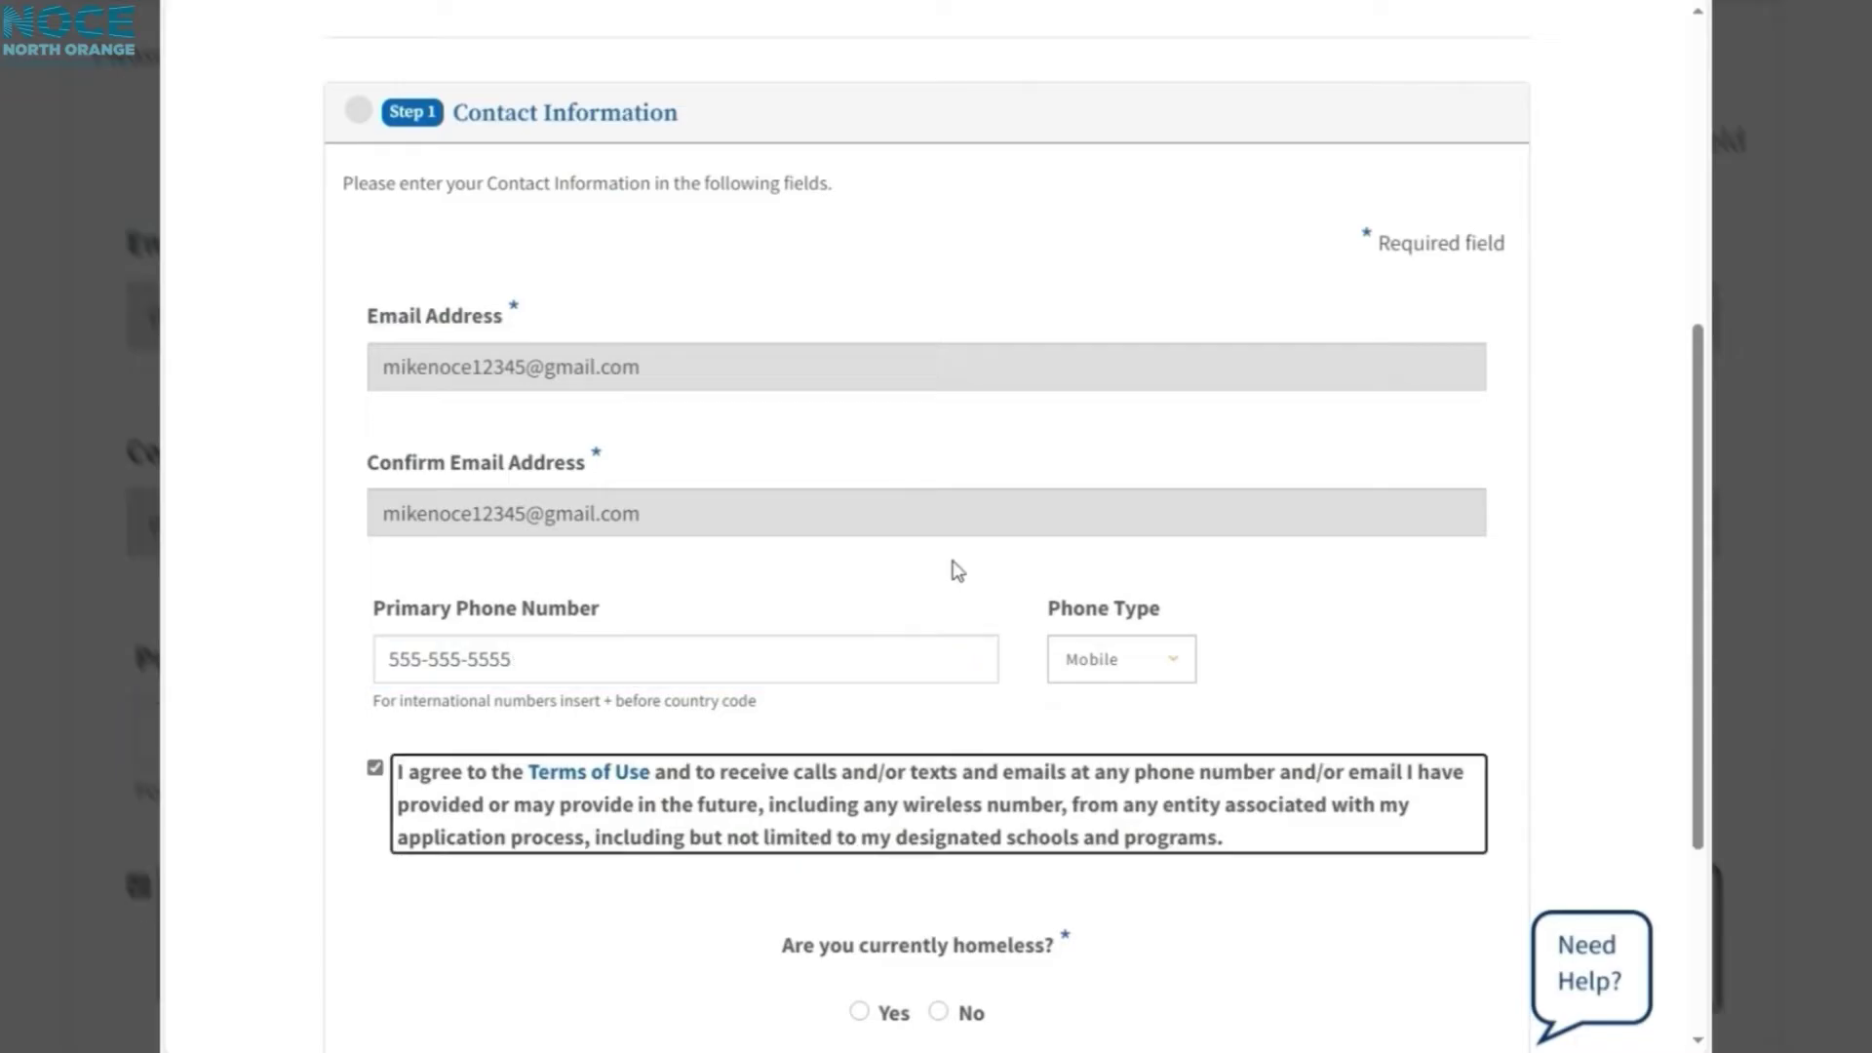
scroll(953, 605, down, 3)
click(939, 653)
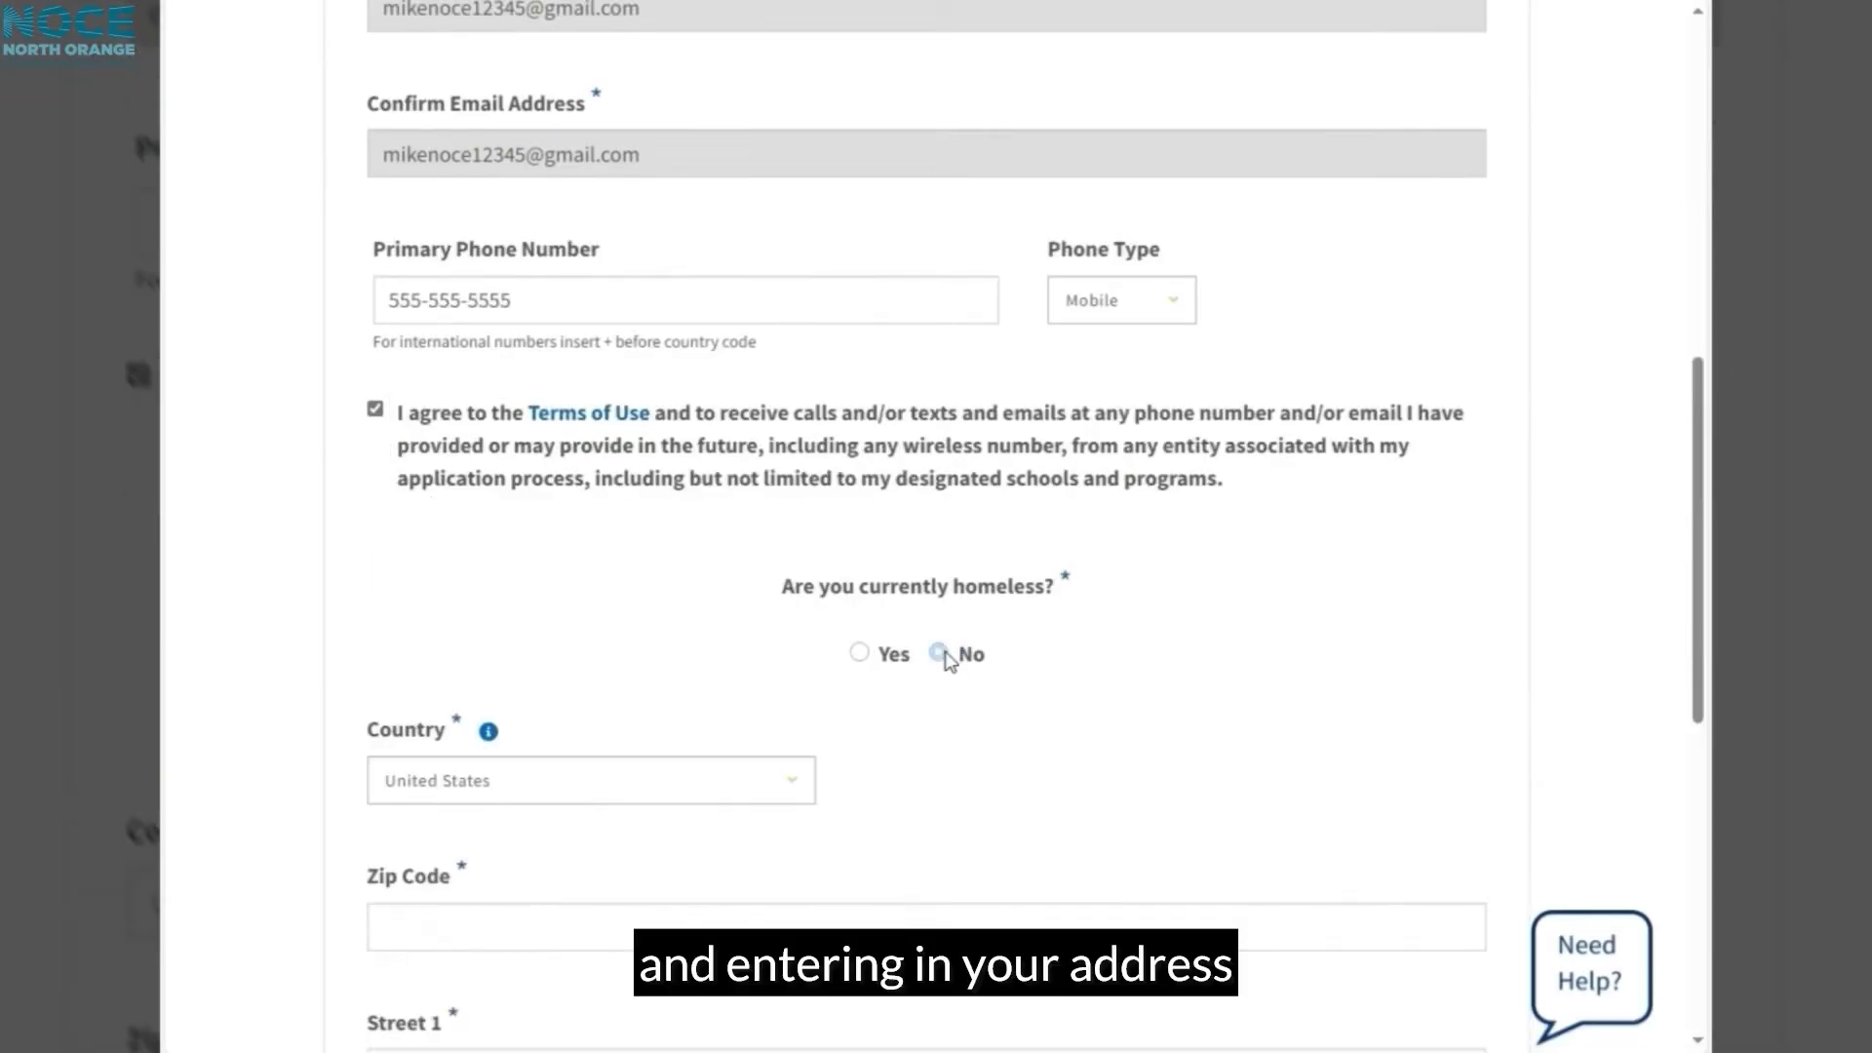
scroll(523, 640, down, 2)
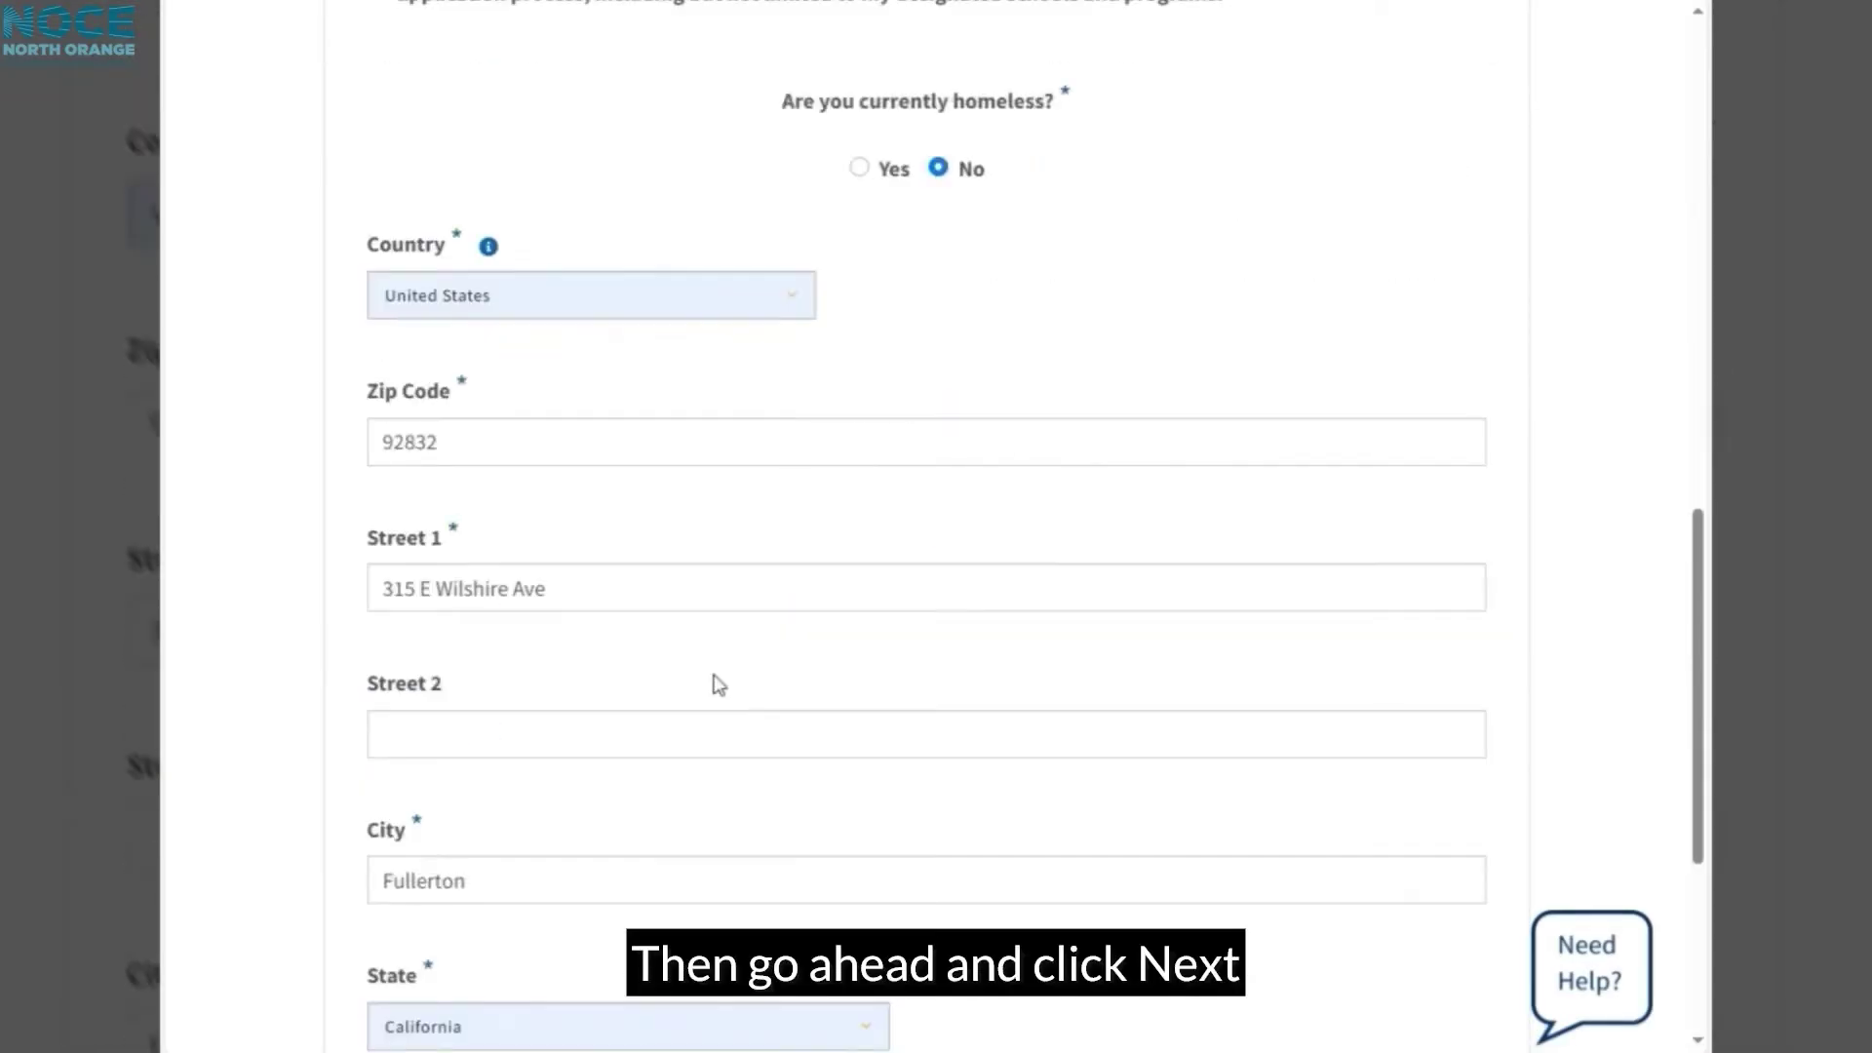
scroll(706, 685, down, 1)
scroll(1072, 799, down, 1)
click(1463, 890)
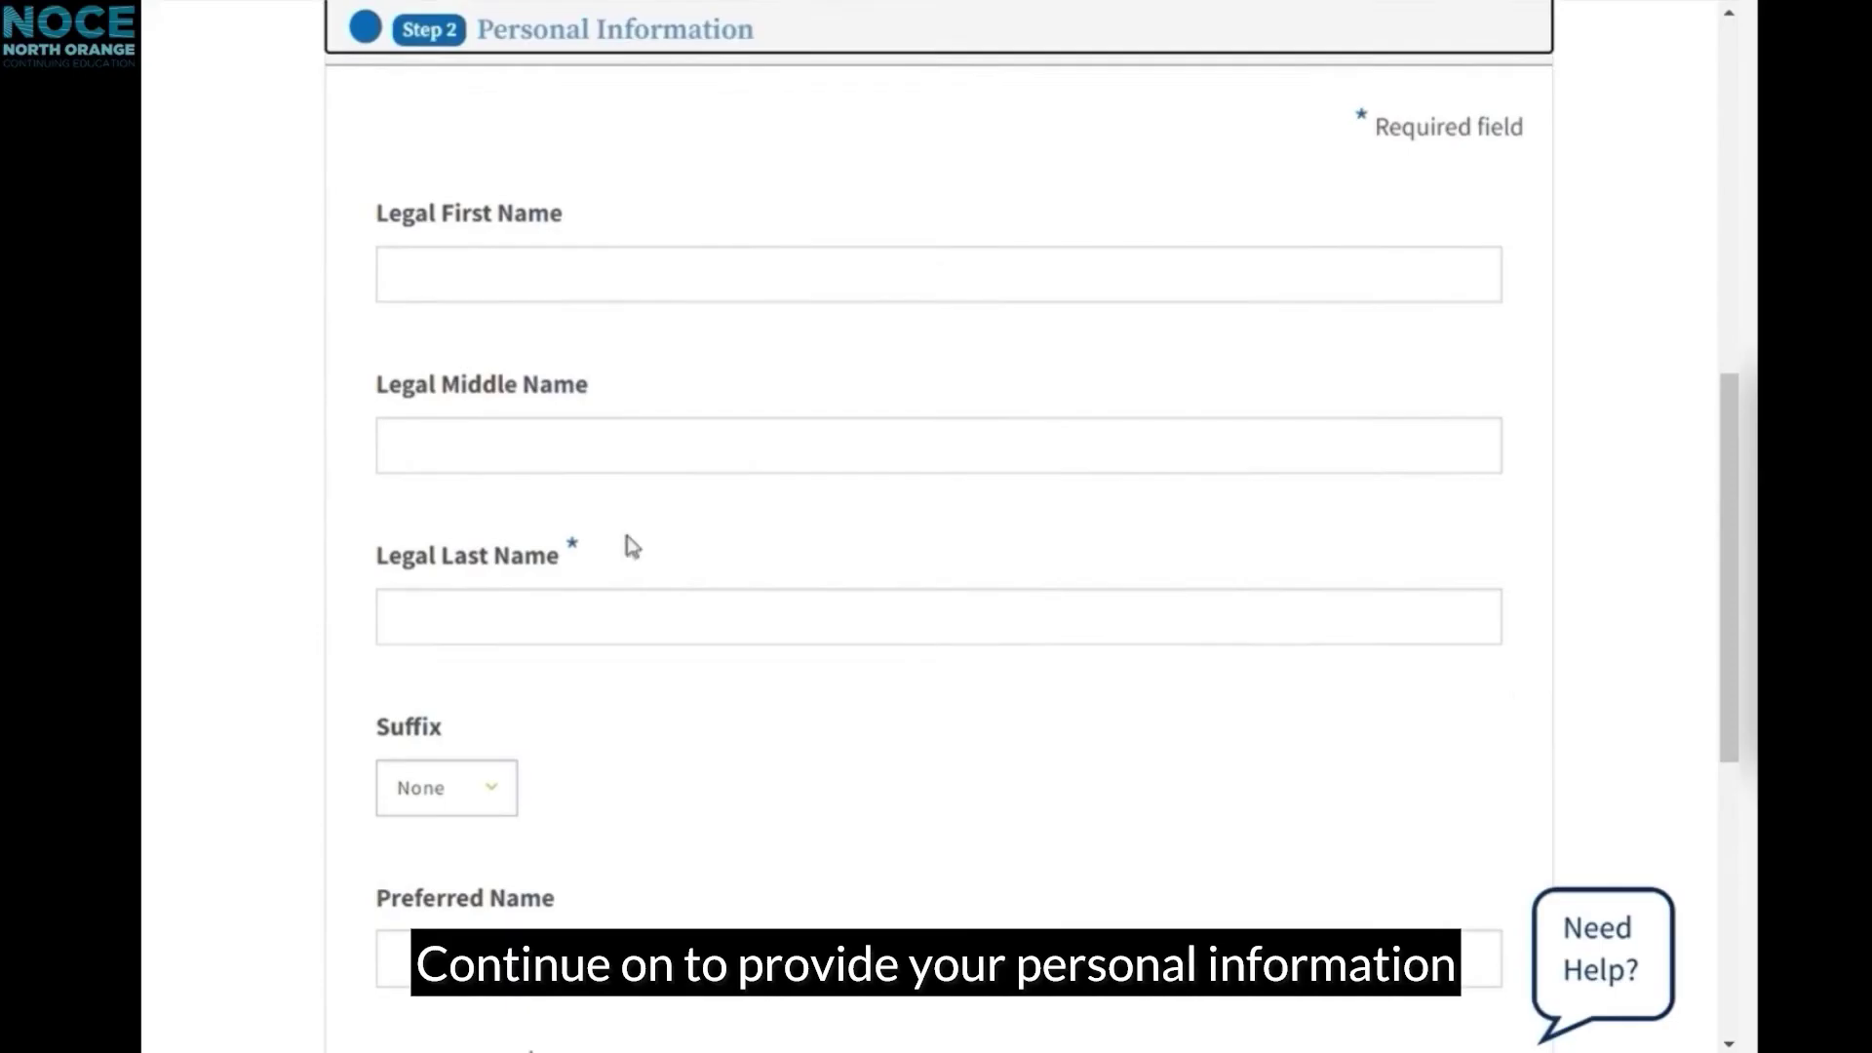
Step: Enter the legal first and last name and a preferred name
click(477, 284)
key(Tab)
key(Tab)
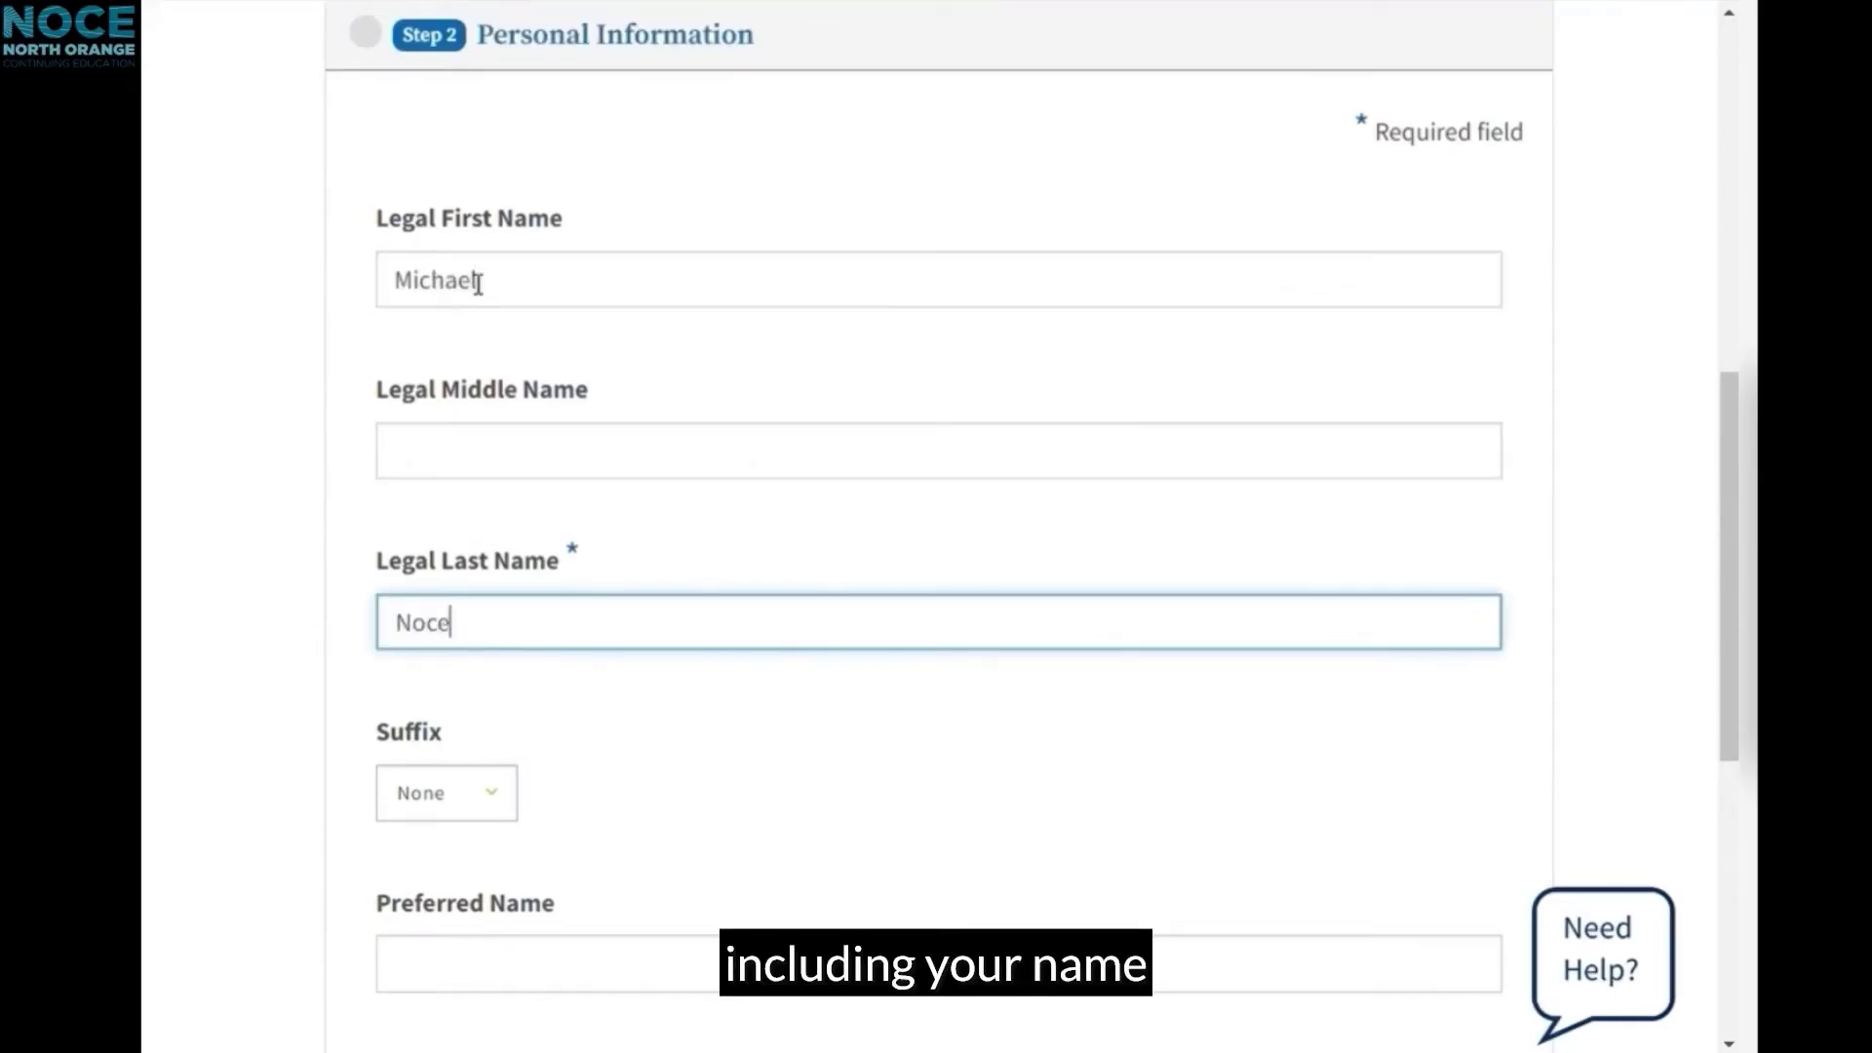
scroll(539, 417, down, 2)
scroll(516, 507, down, 1)
click(497, 601)
text(Mike)
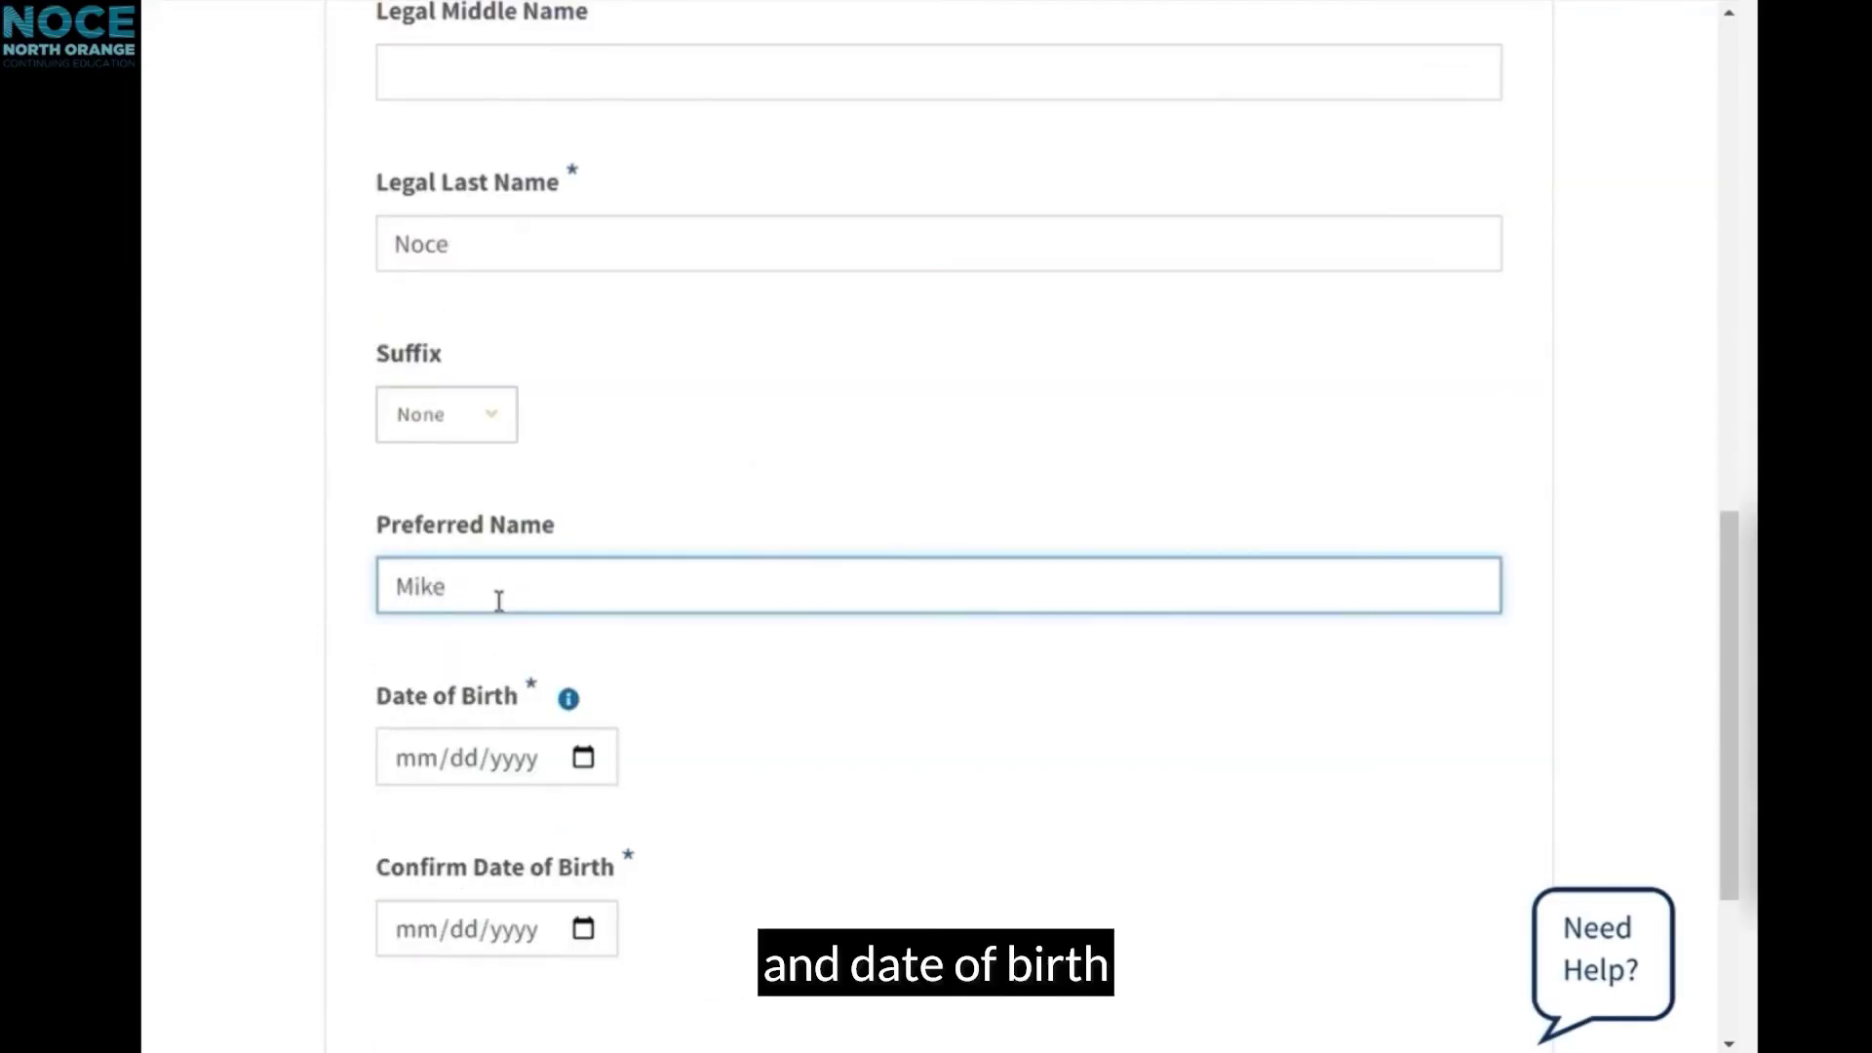
Step: Enter and confirm the date of birth, then continue to Credentials
scroll(468, 585, down, 2)
click(414, 568)
key(Tab)
scroll(1395, 648, down, 2)
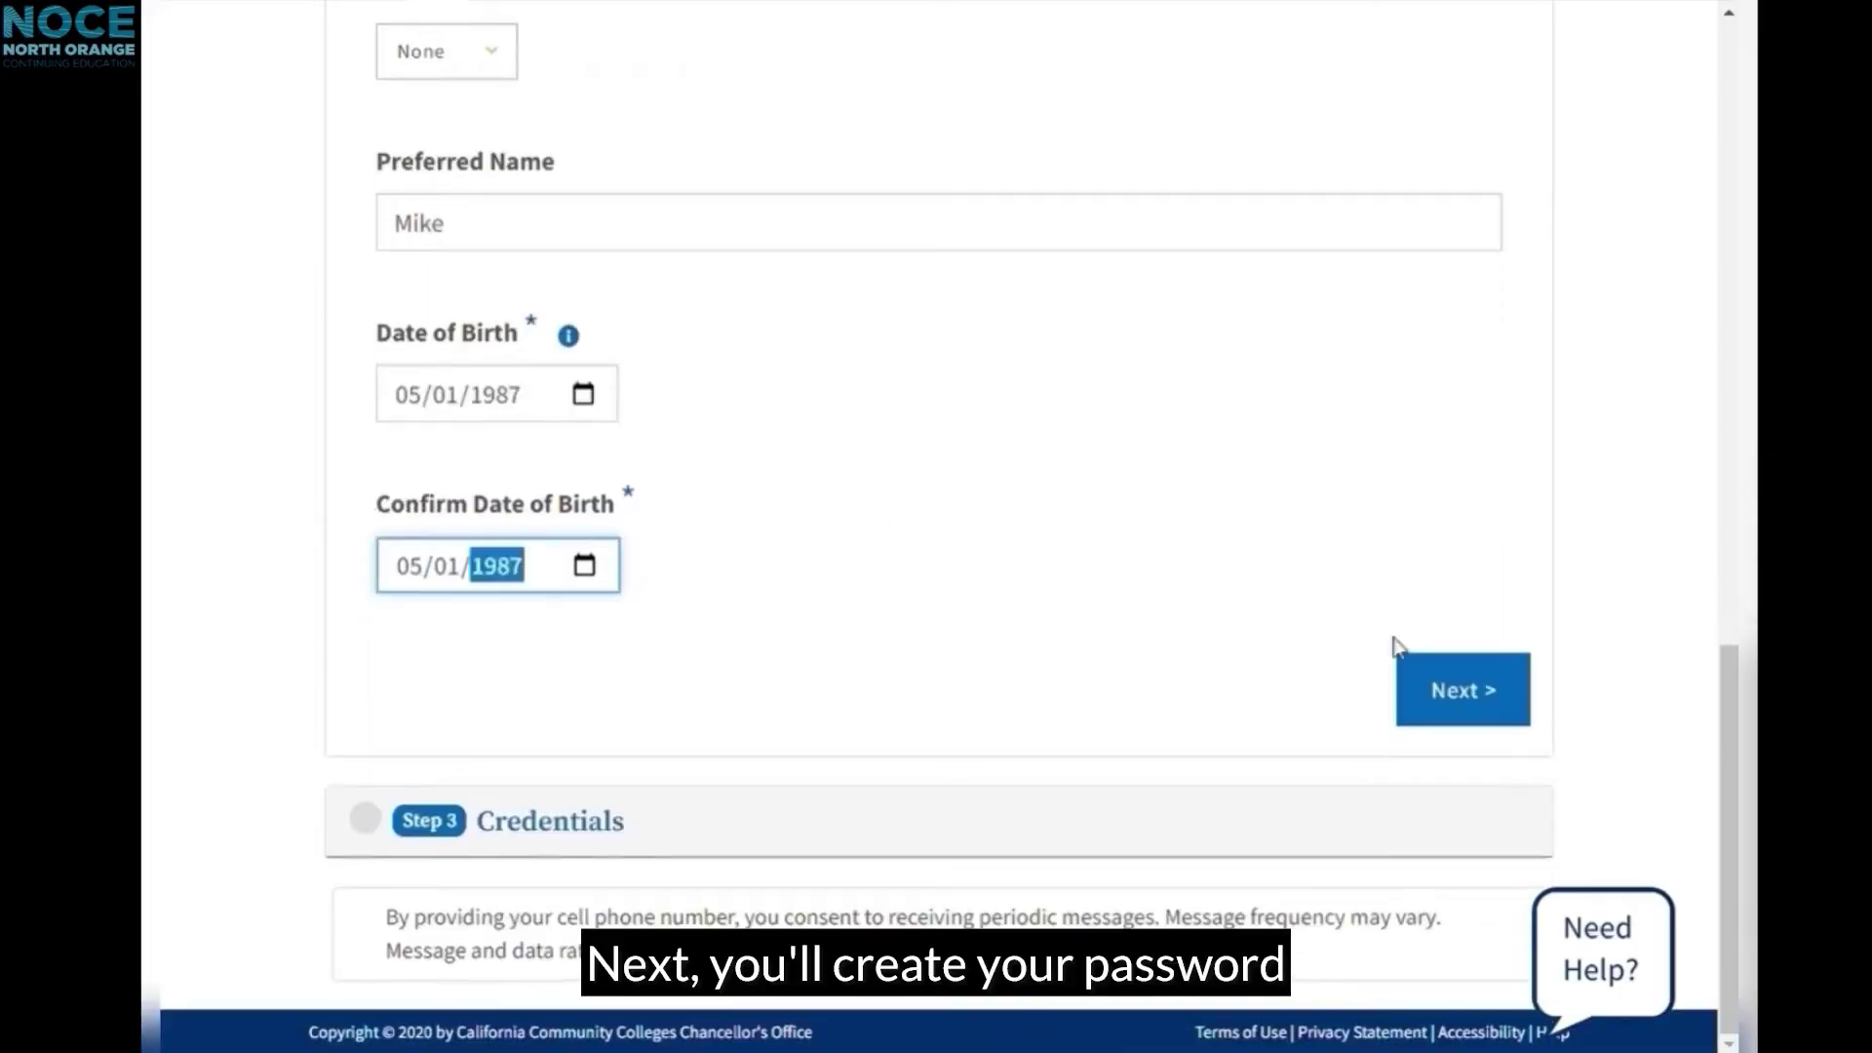
click(1453, 683)
Step: Set and confirm the account password, then create the account
click(1177, 386)
text(Password1!)
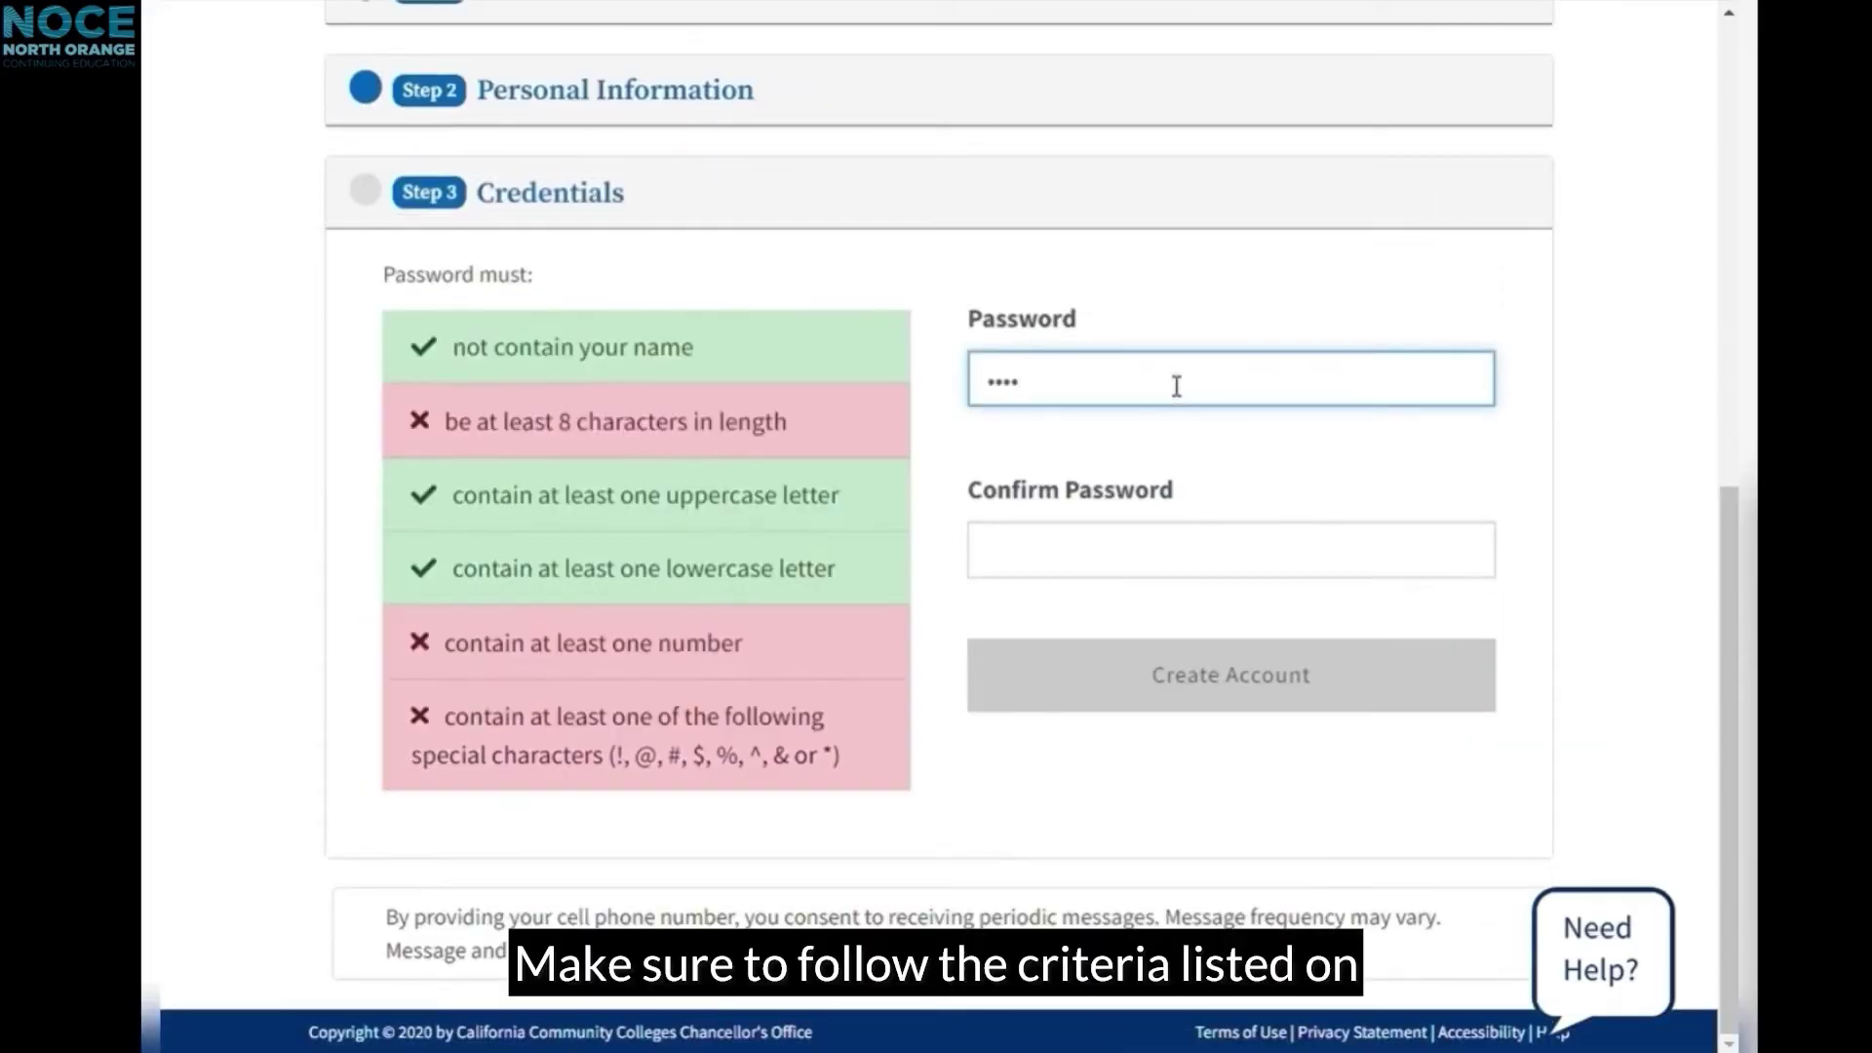
key(Tab)
text(Password1!)
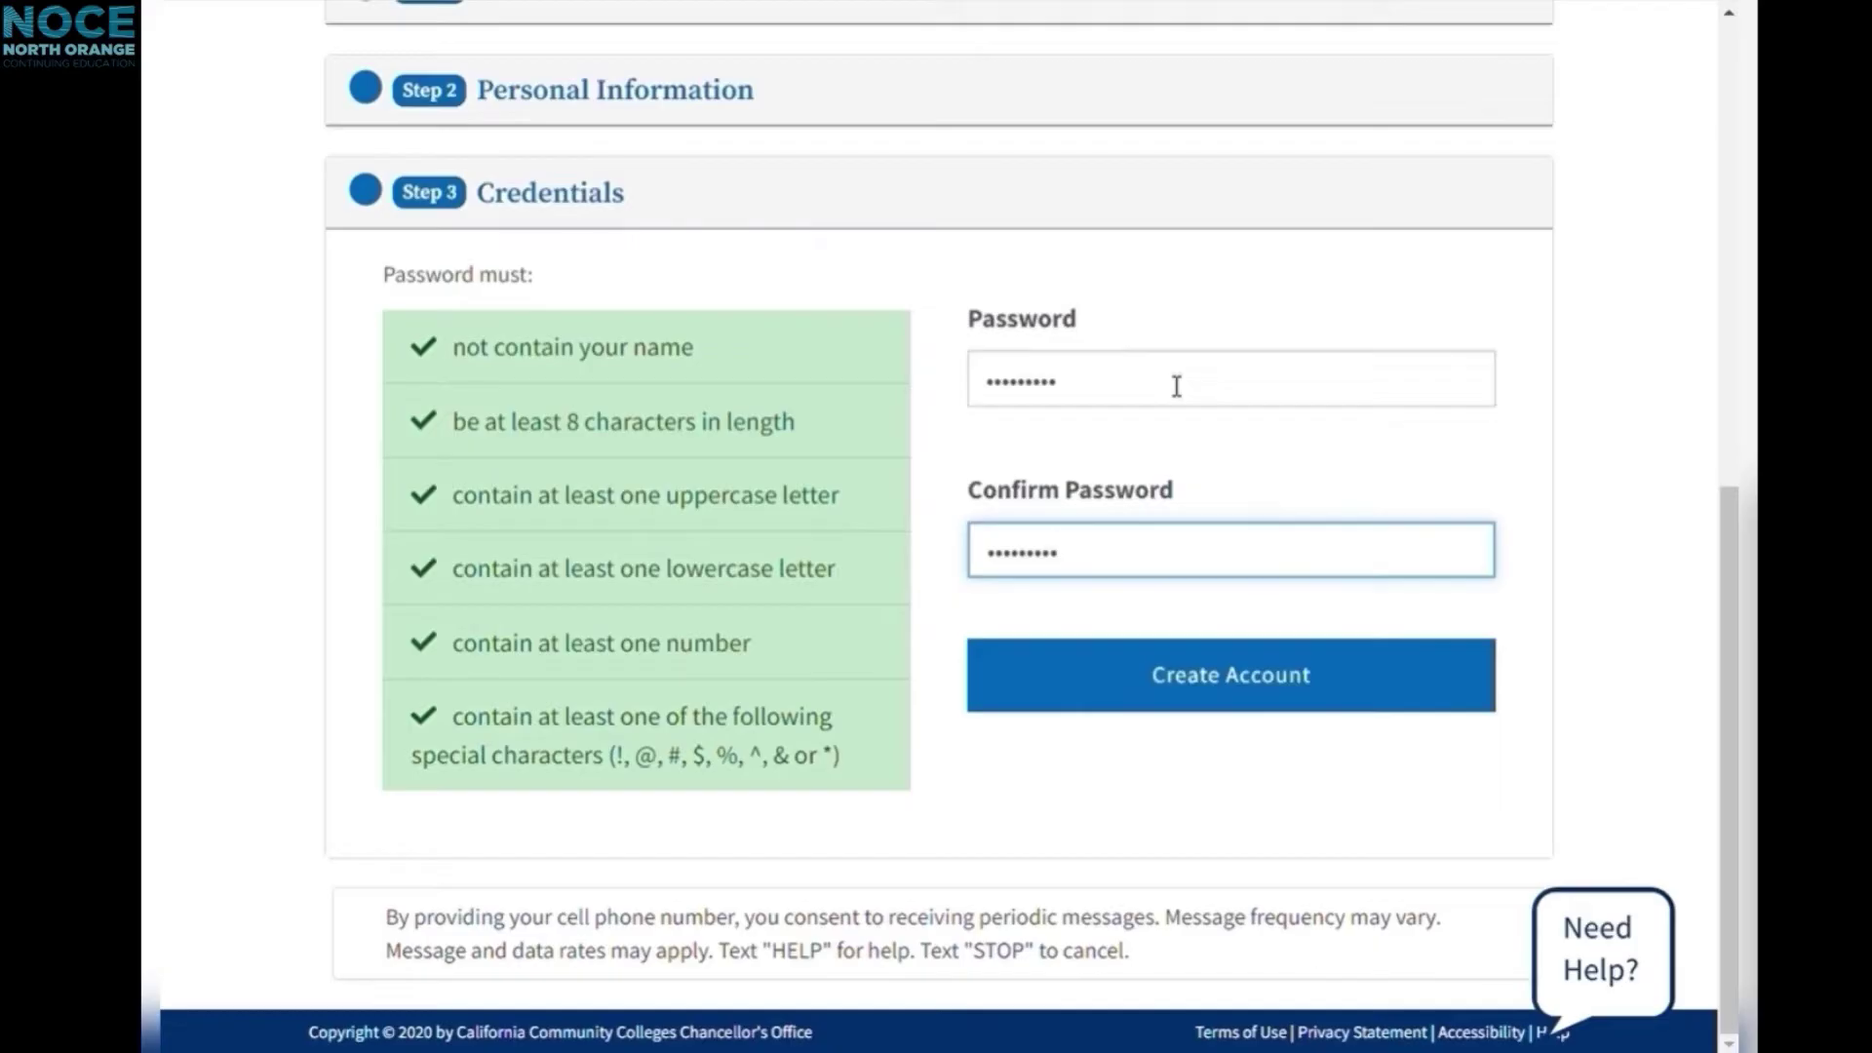
click(725, 421)
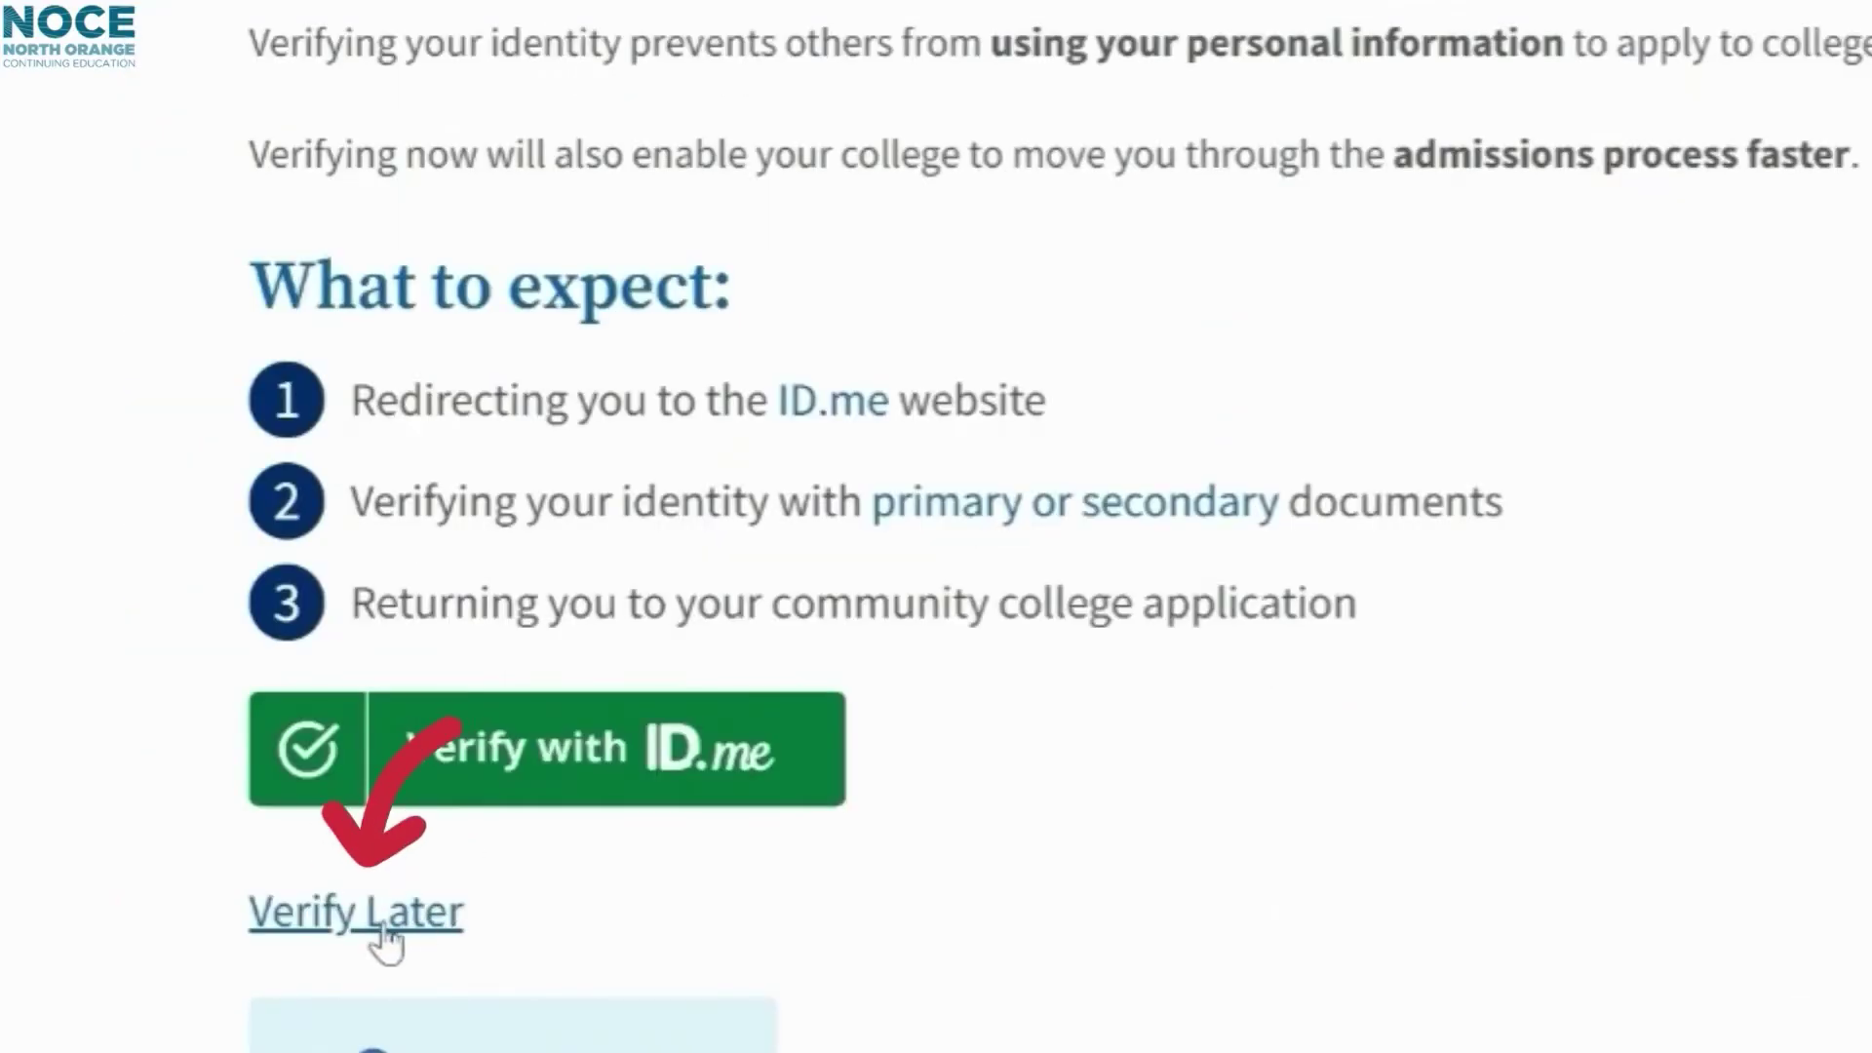
Step: Choose Verify Later to skip ID.me identity verification for now
click(226, 971)
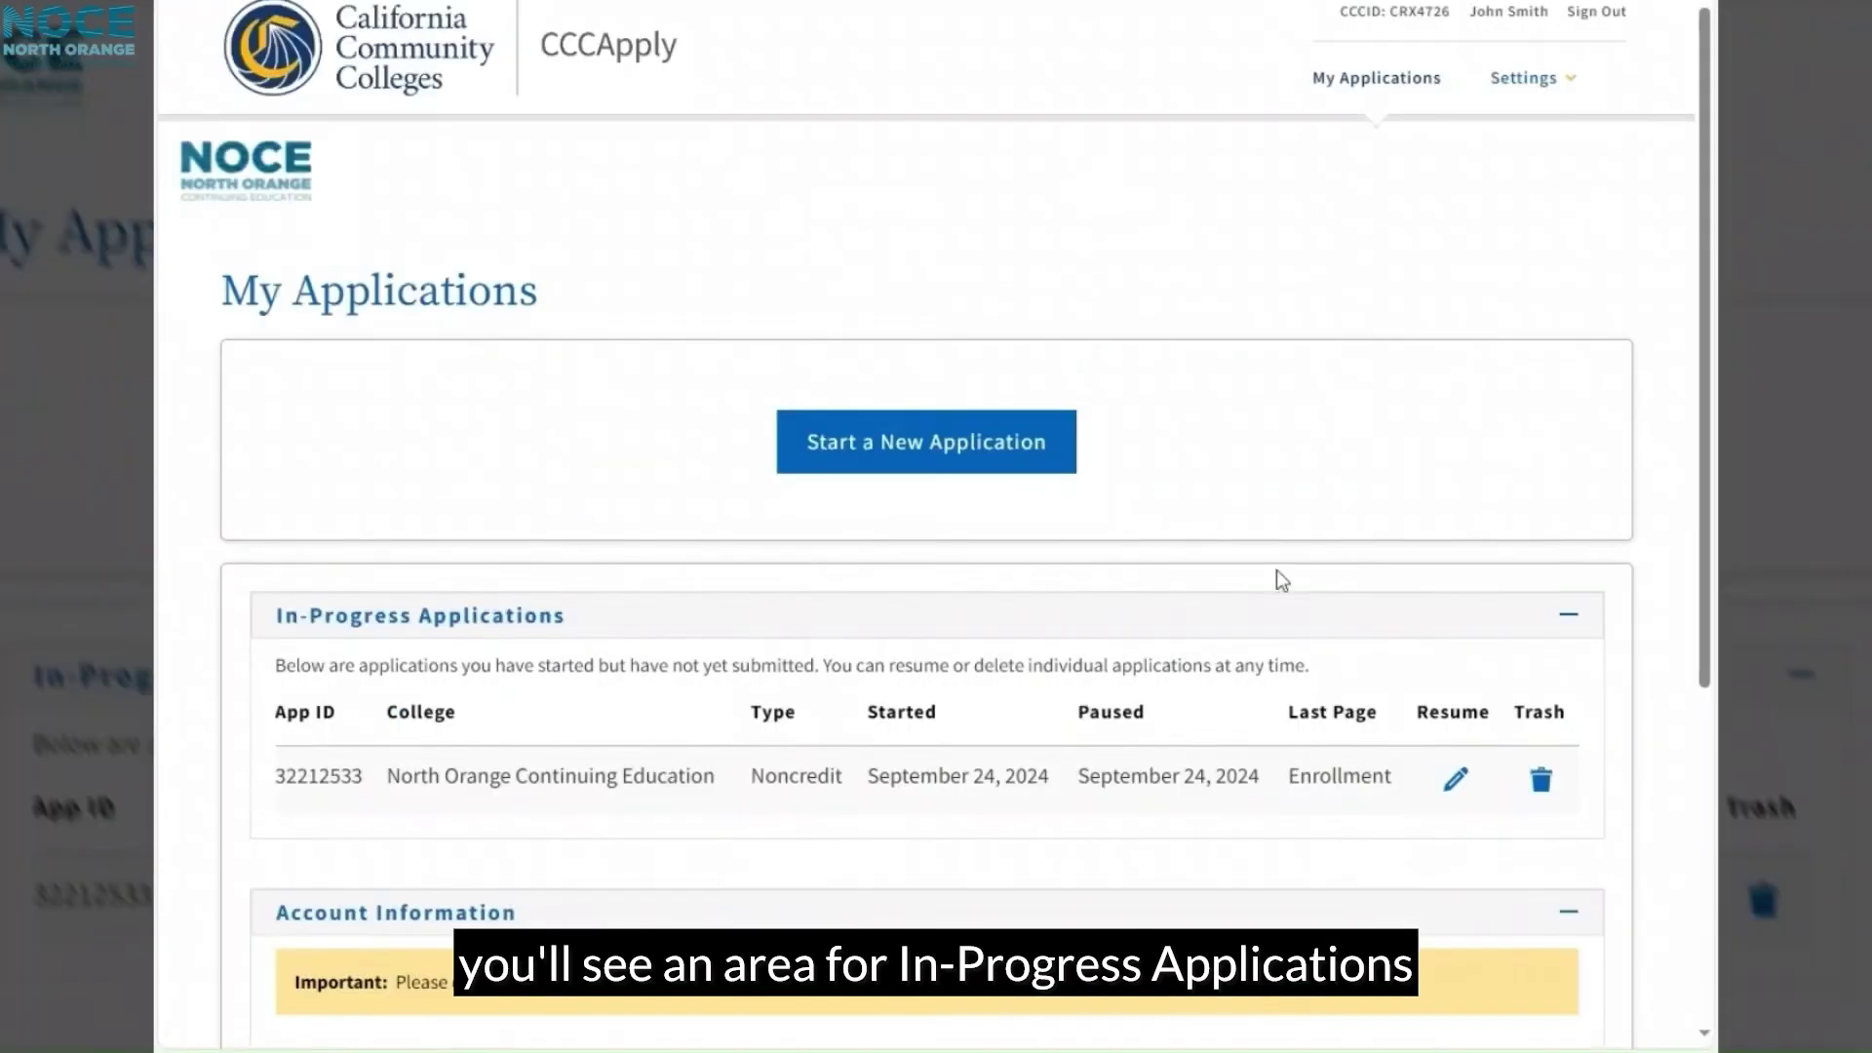
Step: Start a new noncredit application from the My Applications page
scroll(1754, 626, down, 2)
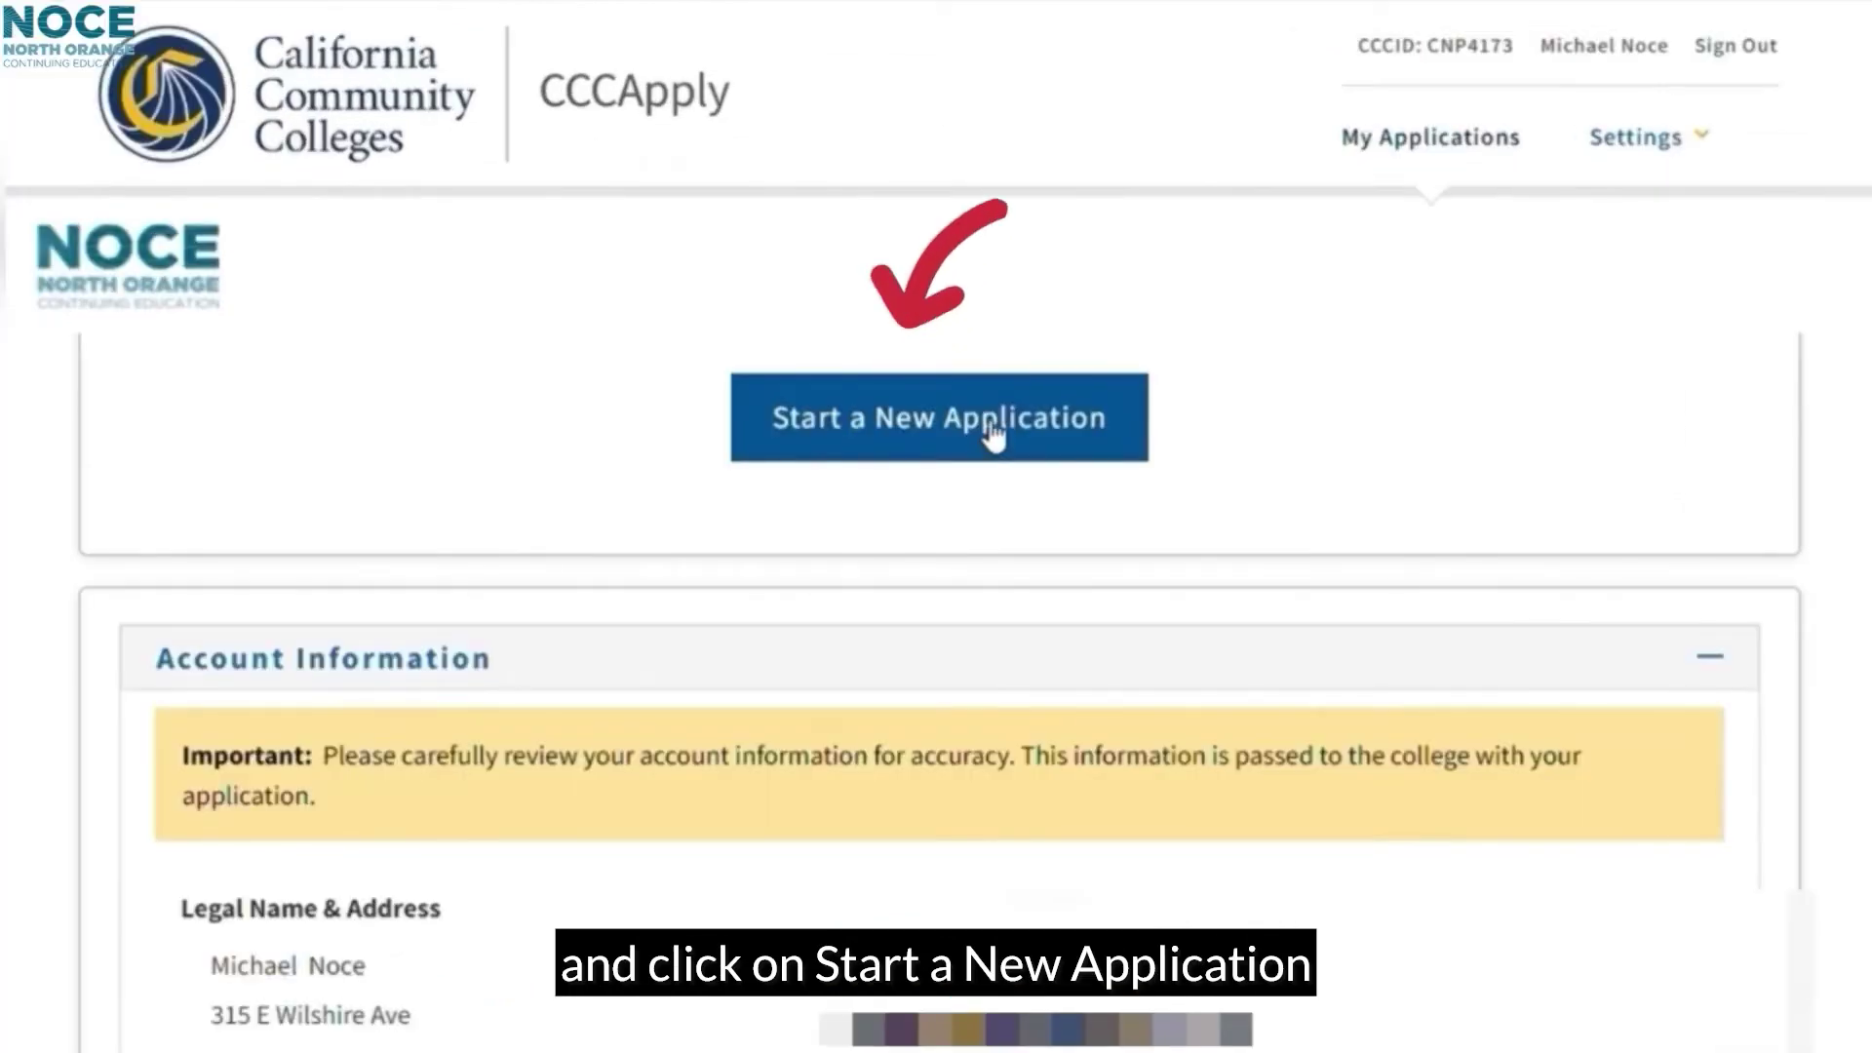
click(987, 455)
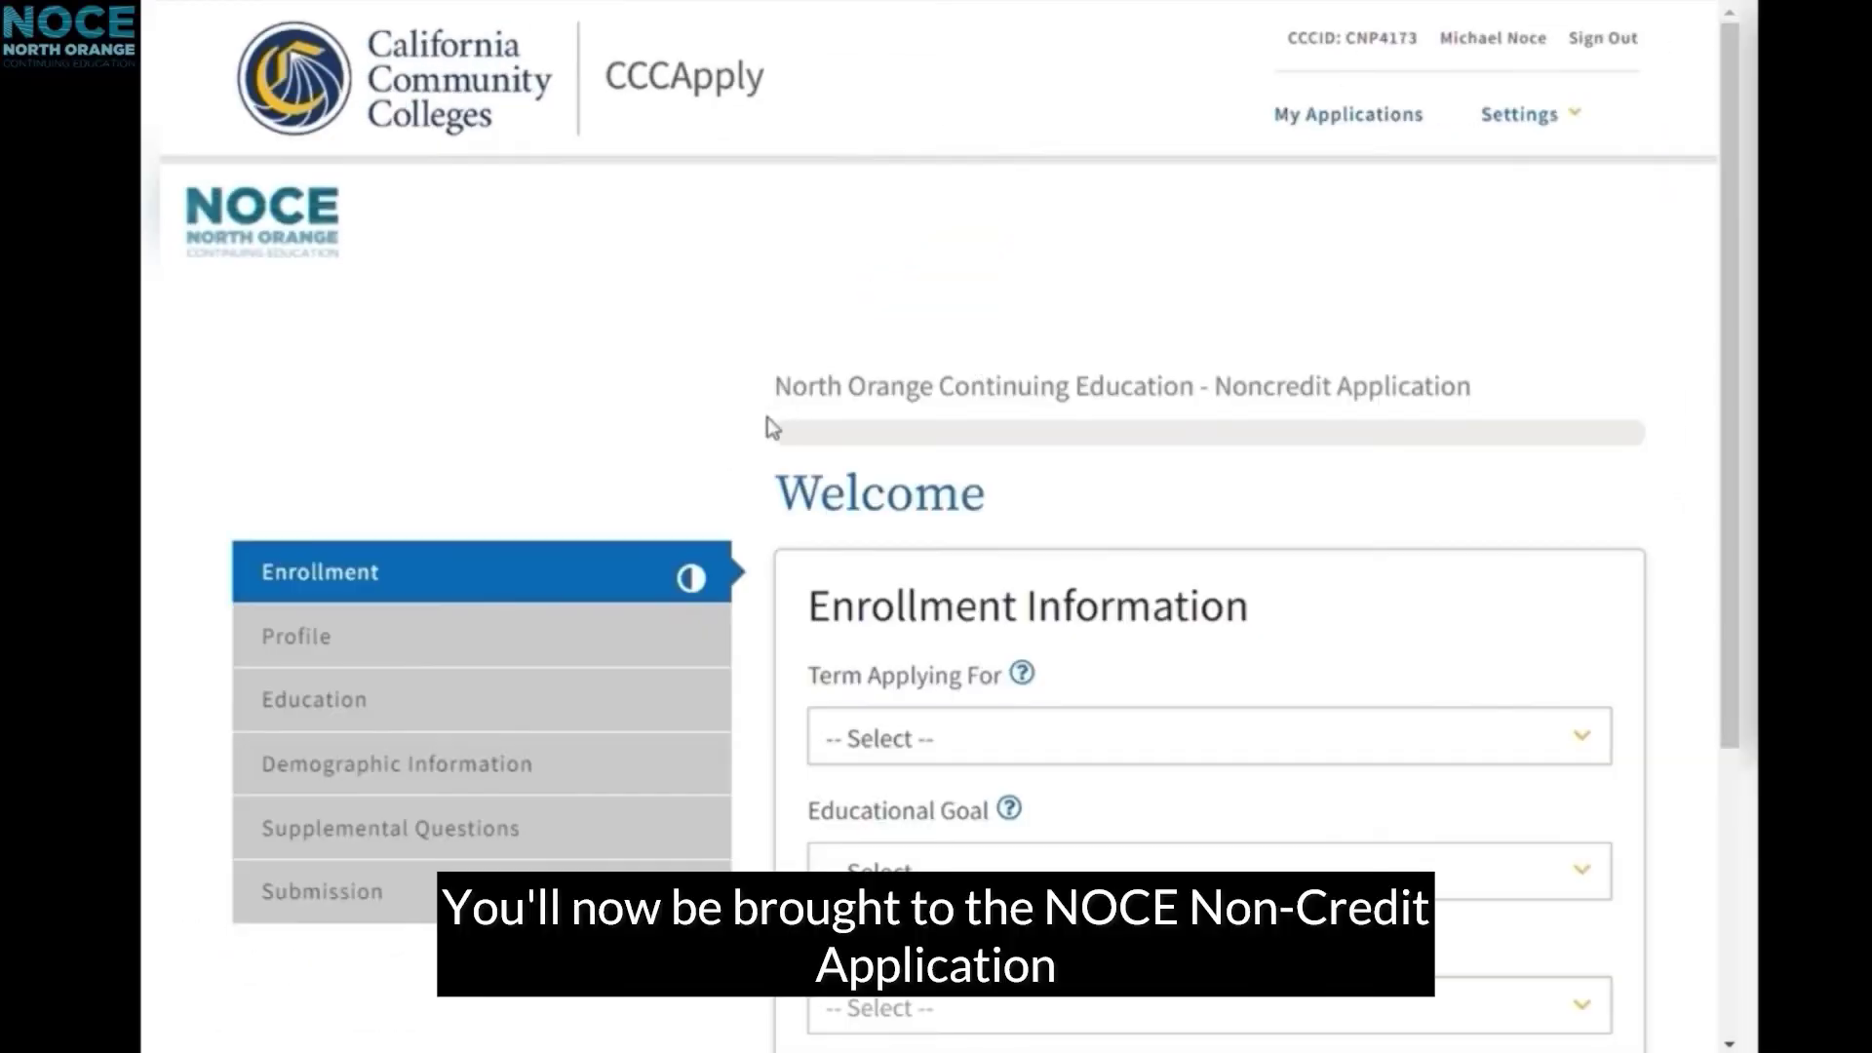
Step: Choose NOCE Summer 2023, Maintain certificate or license, and Business Information Worker I, then continue
scroll(1111, 536, down, 2)
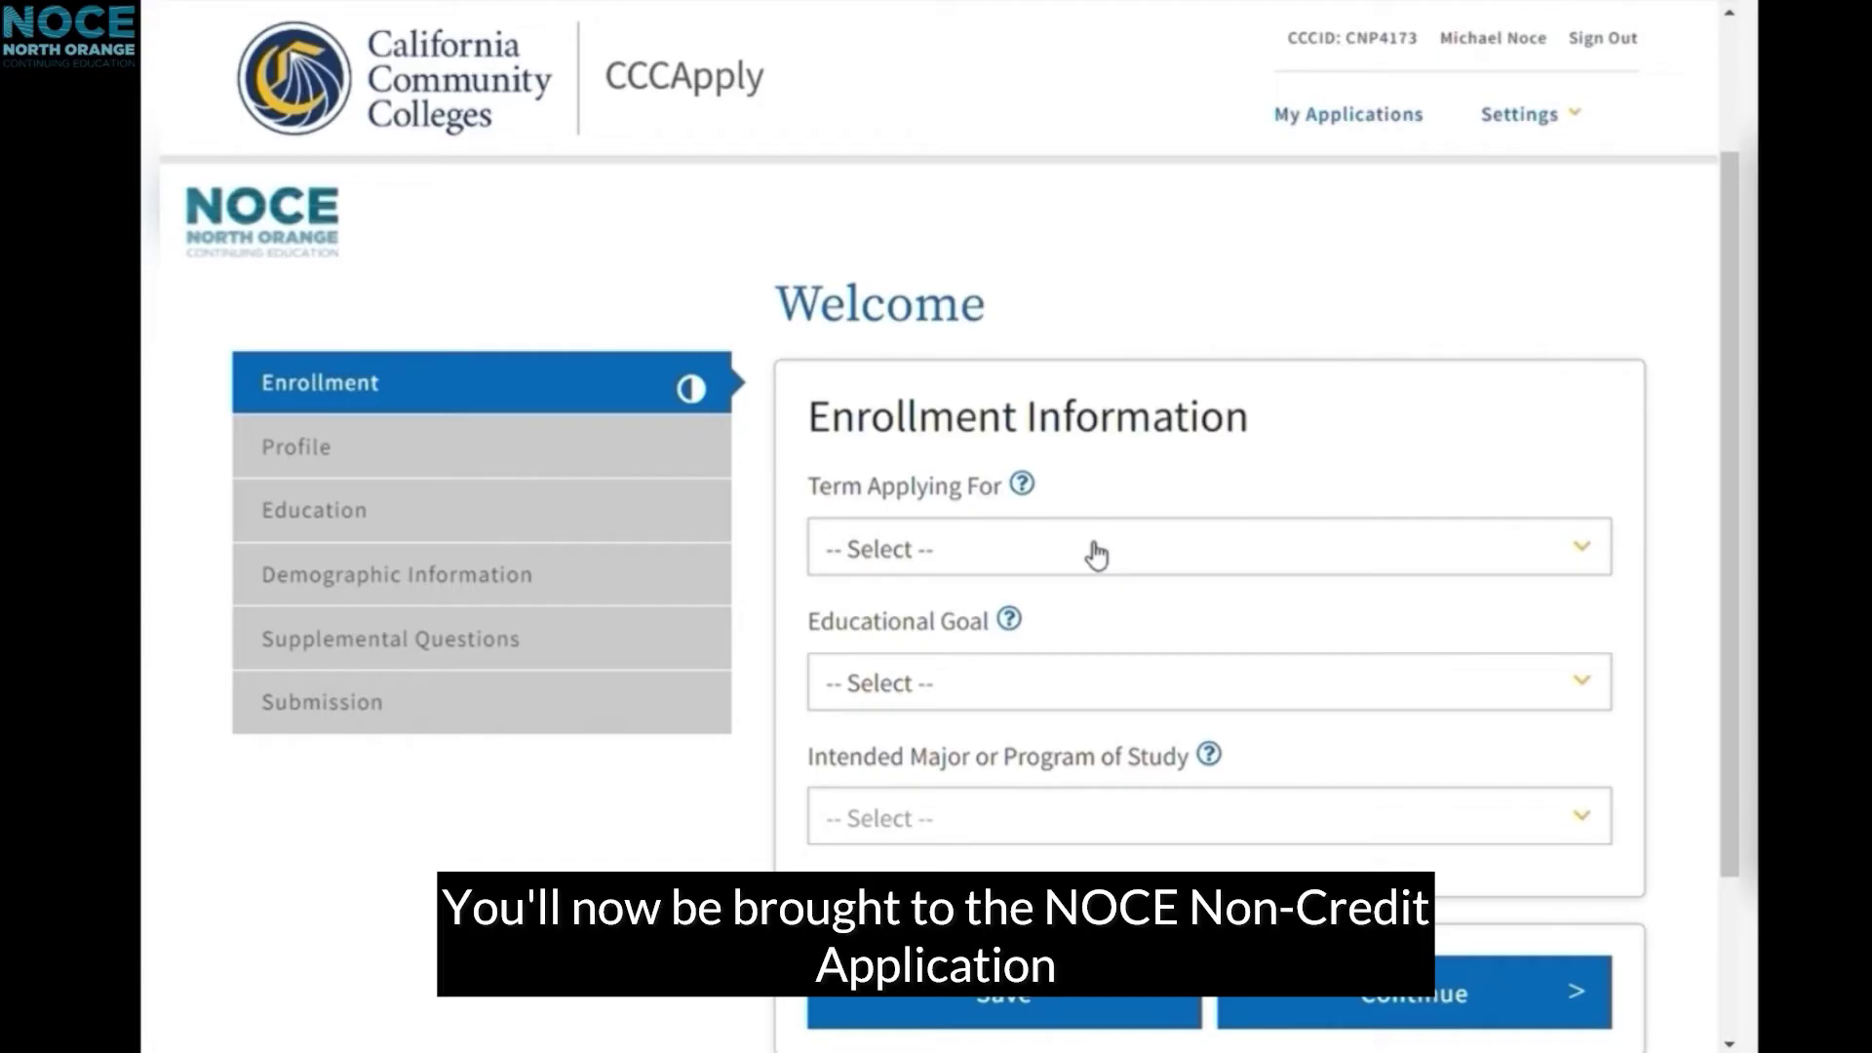
click(1097, 554)
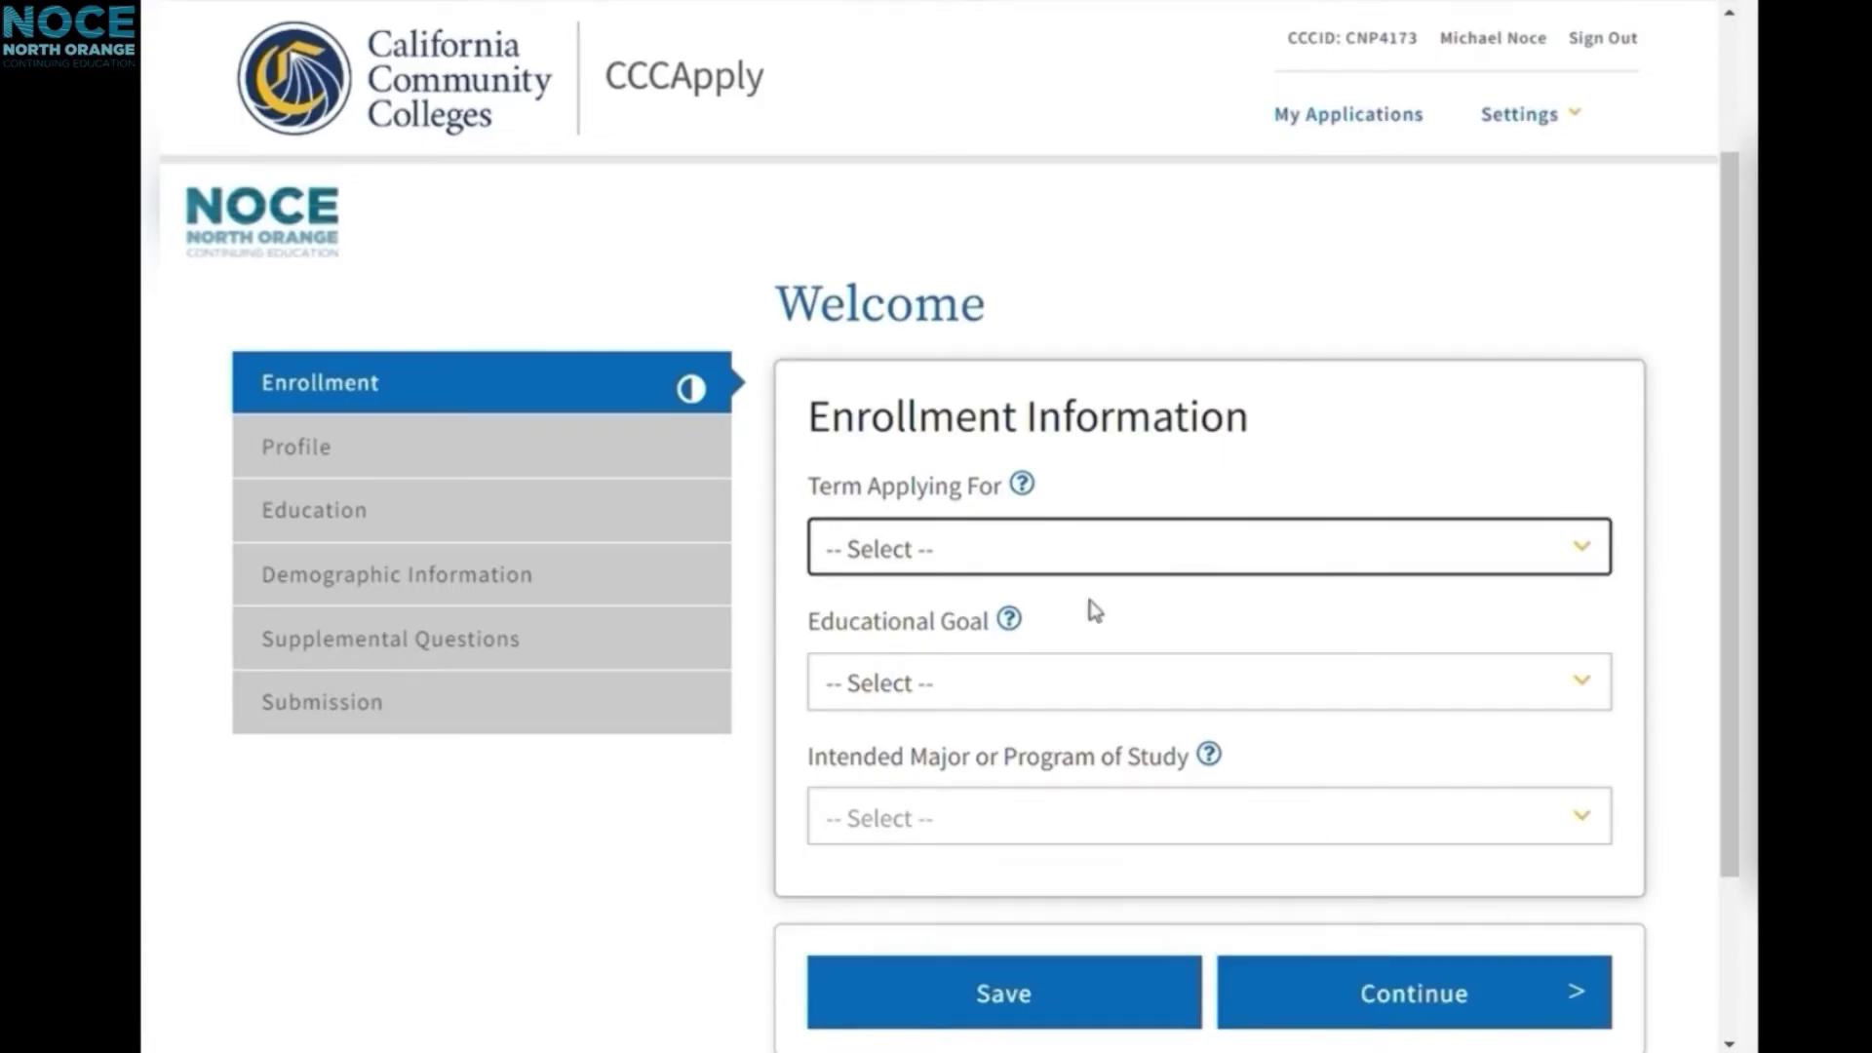
click(1088, 587)
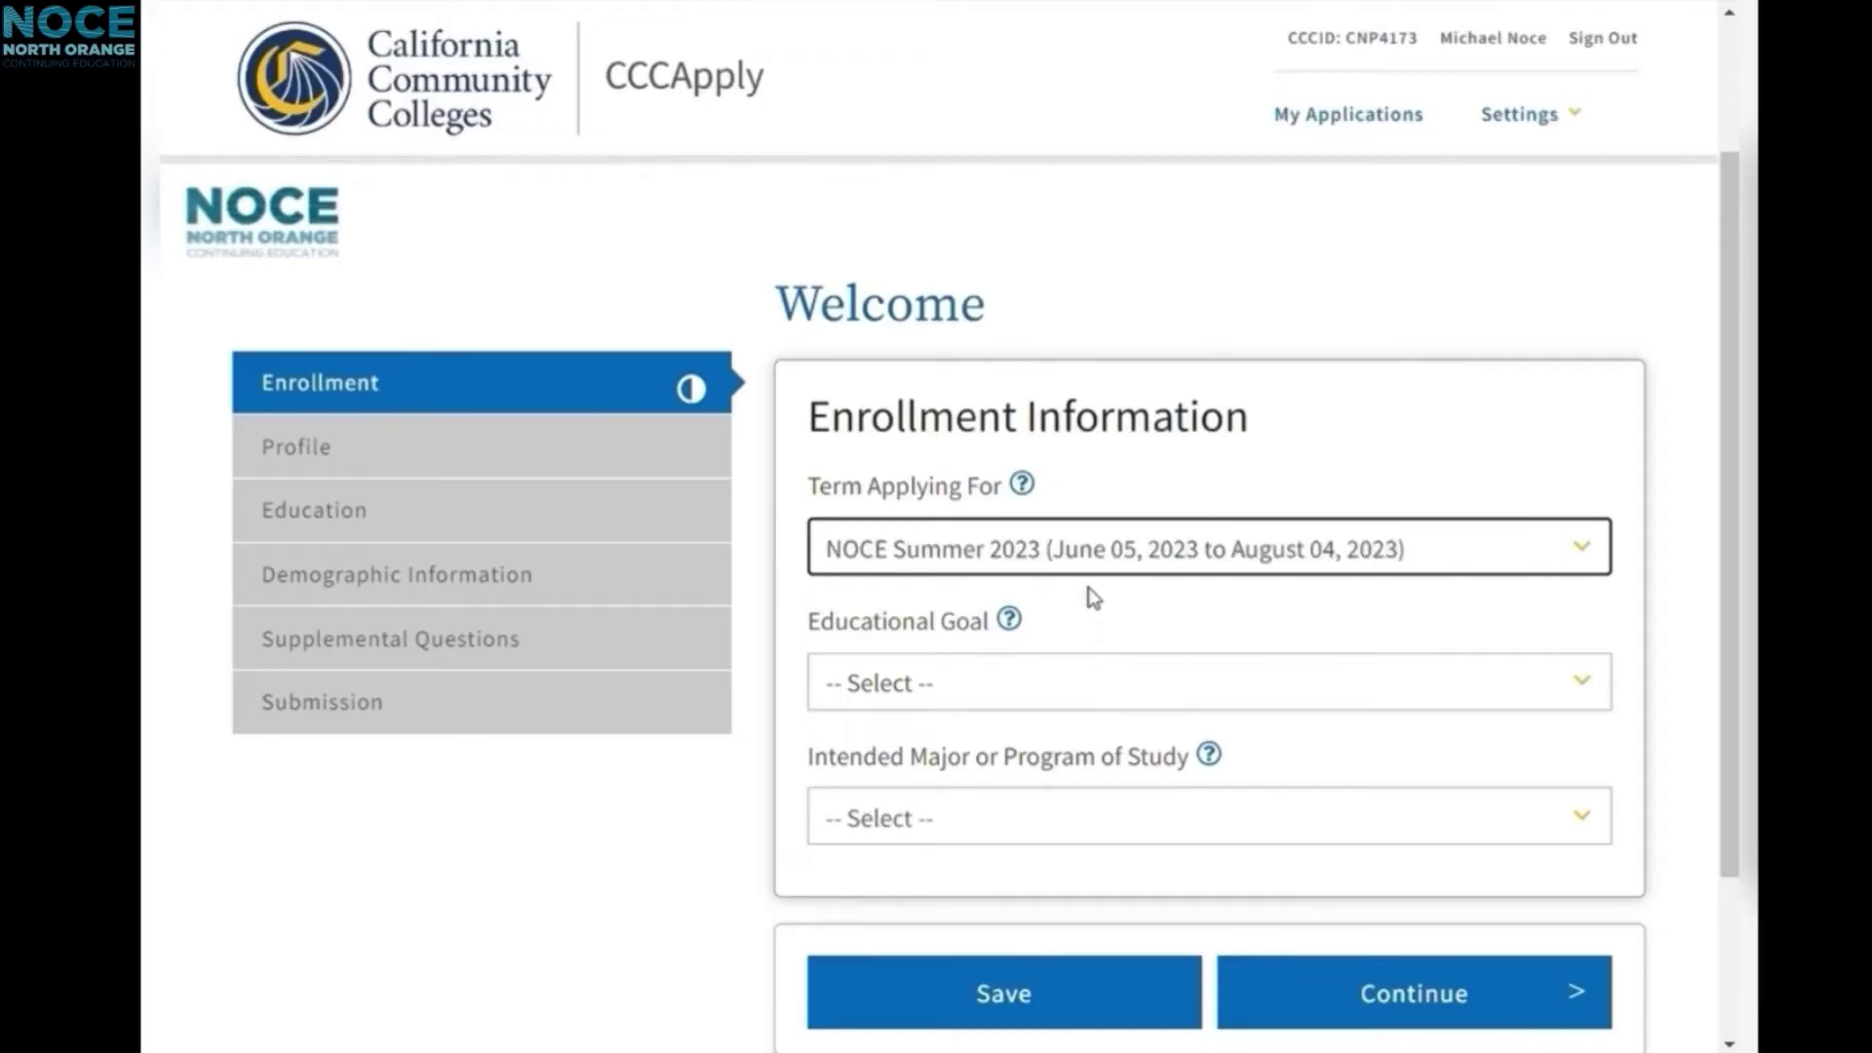
scroll(1073, 556, down, 2)
click(1069, 509)
click(849, 819)
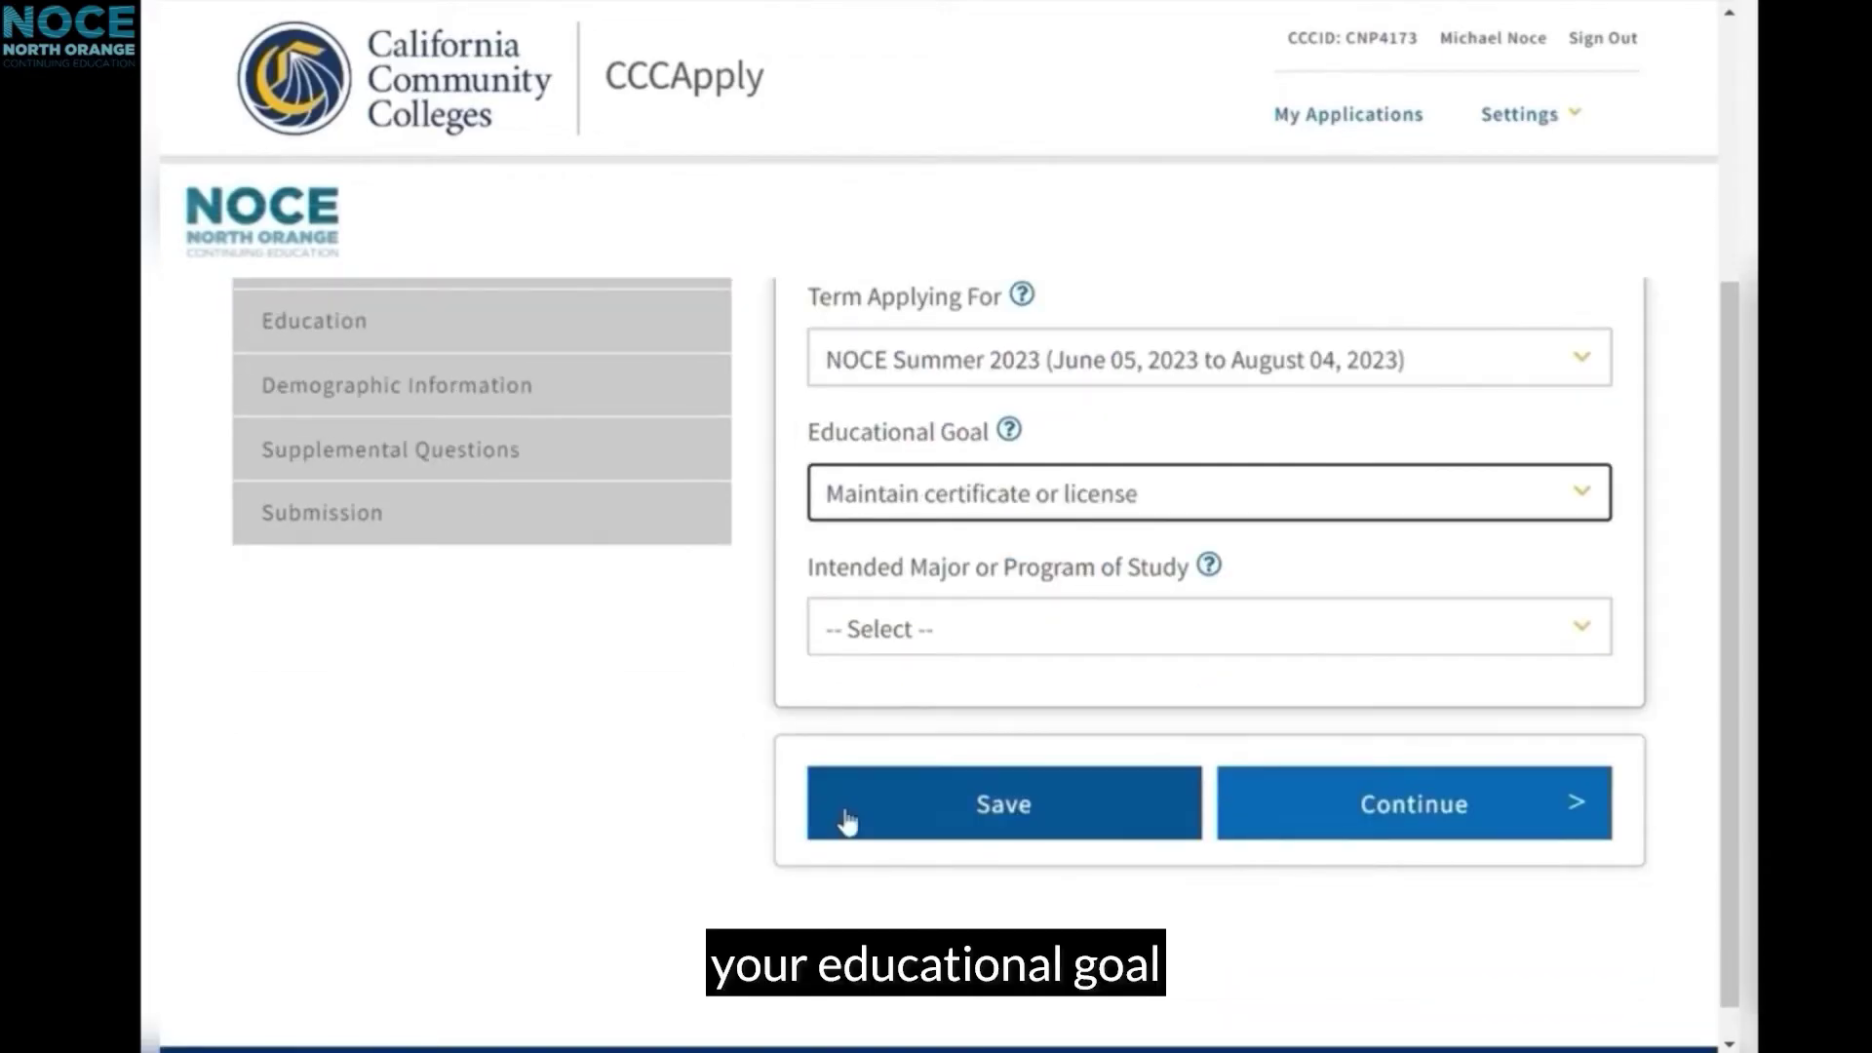
click(986, 634)
click(1021, 239)
click(1446, 819)
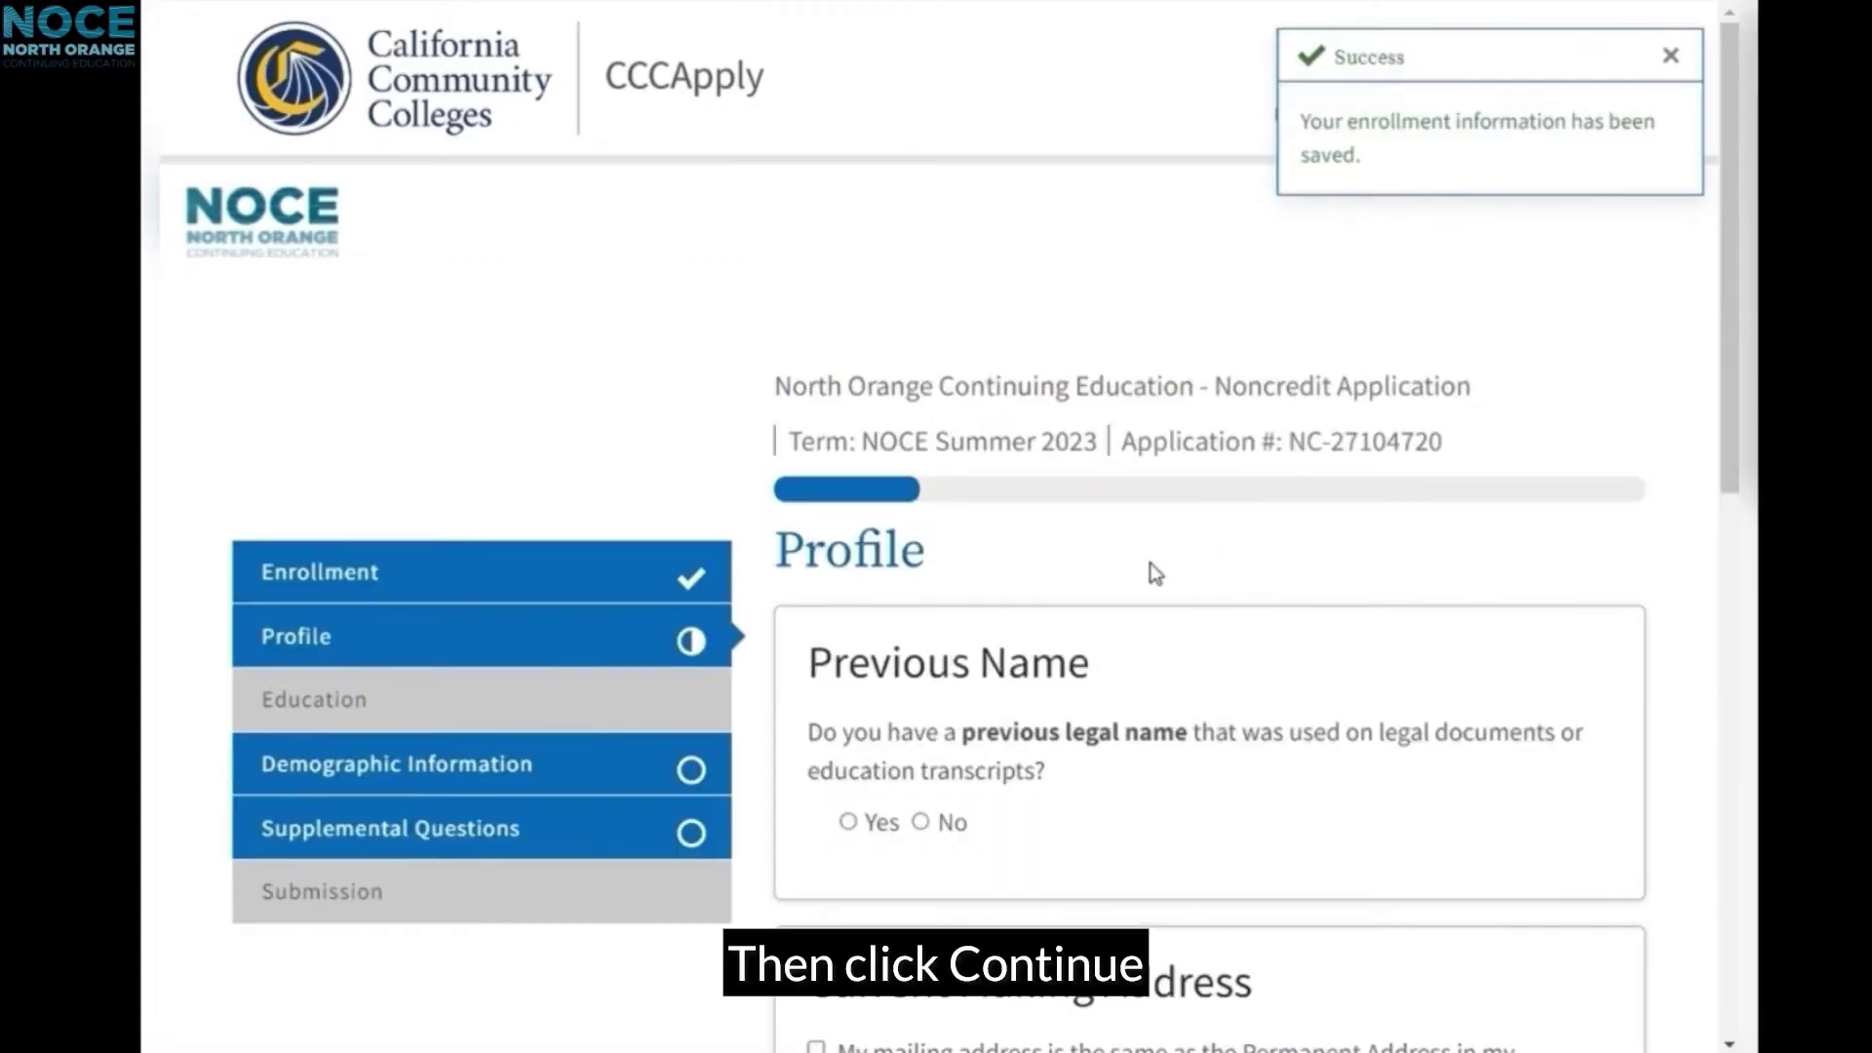
Step: Answer No to a previous legal name, mark mailing address same as permanent, and continue
scroll(1024, 632, down, 2)
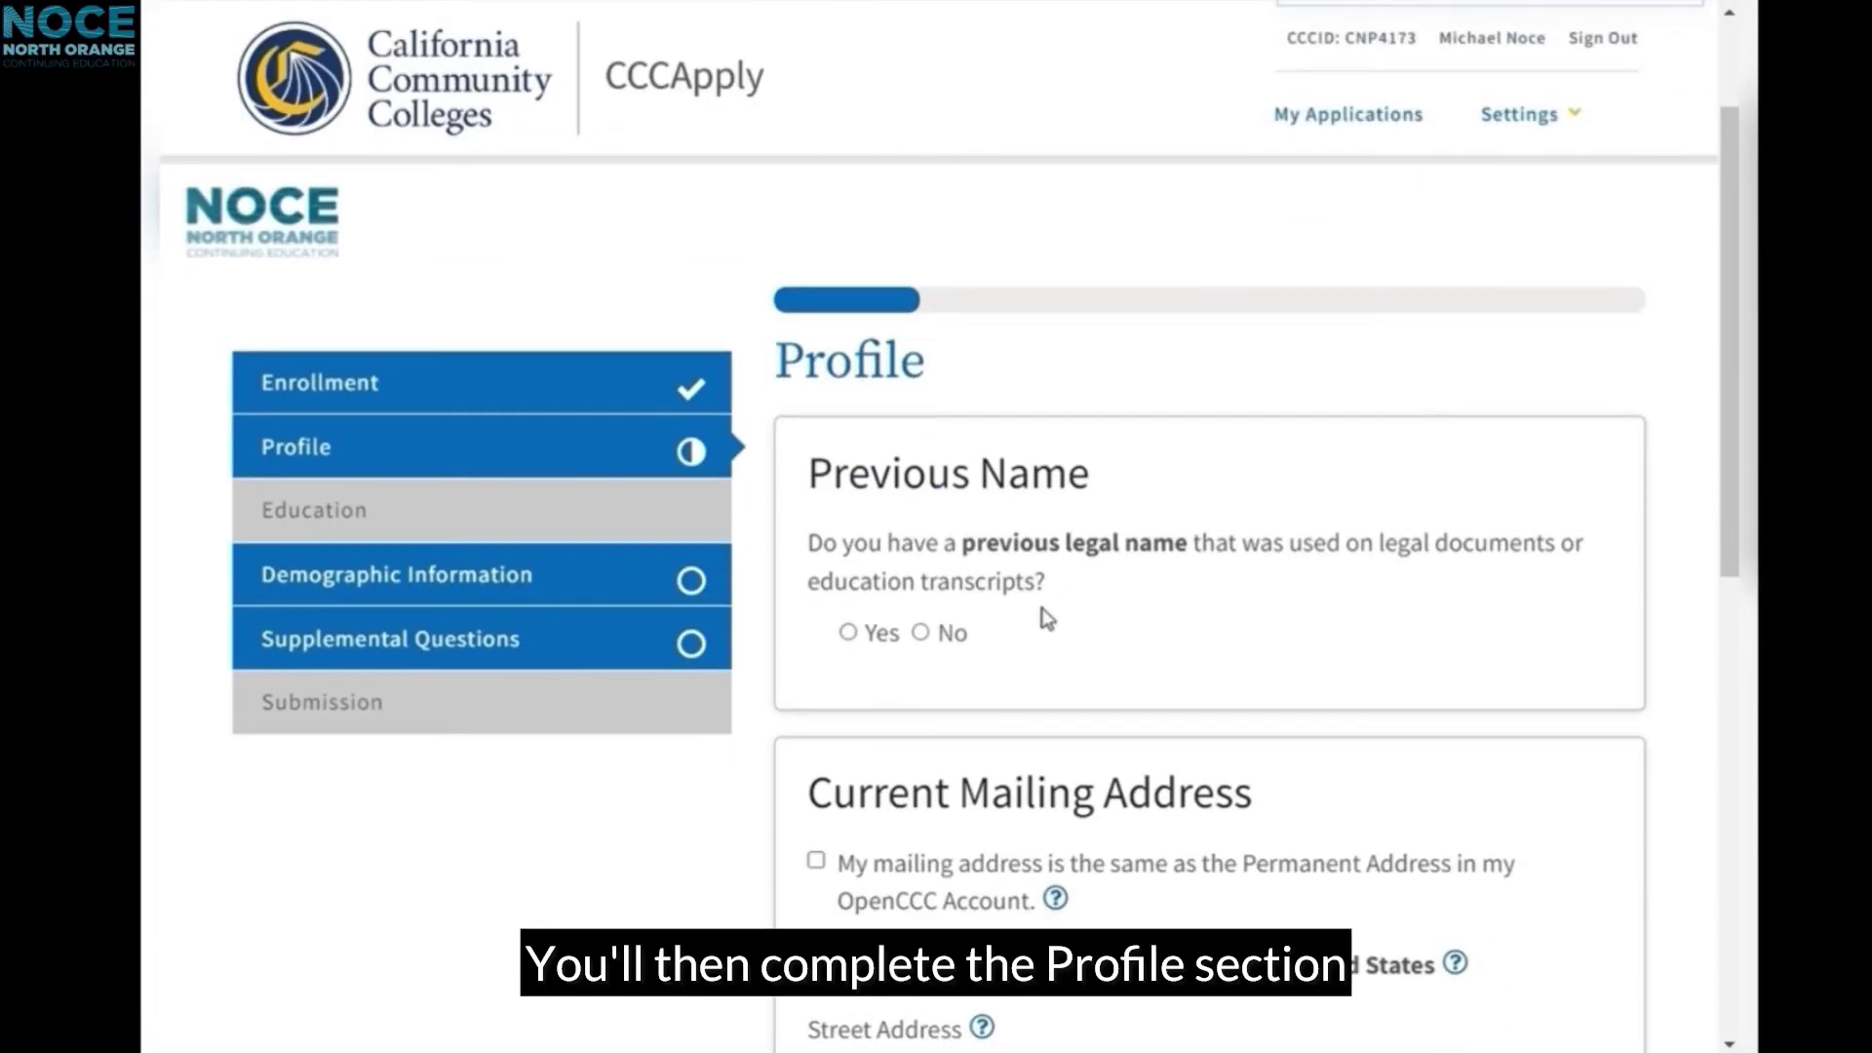
click(921, 631)
scroll(1108, 572, down, 4)
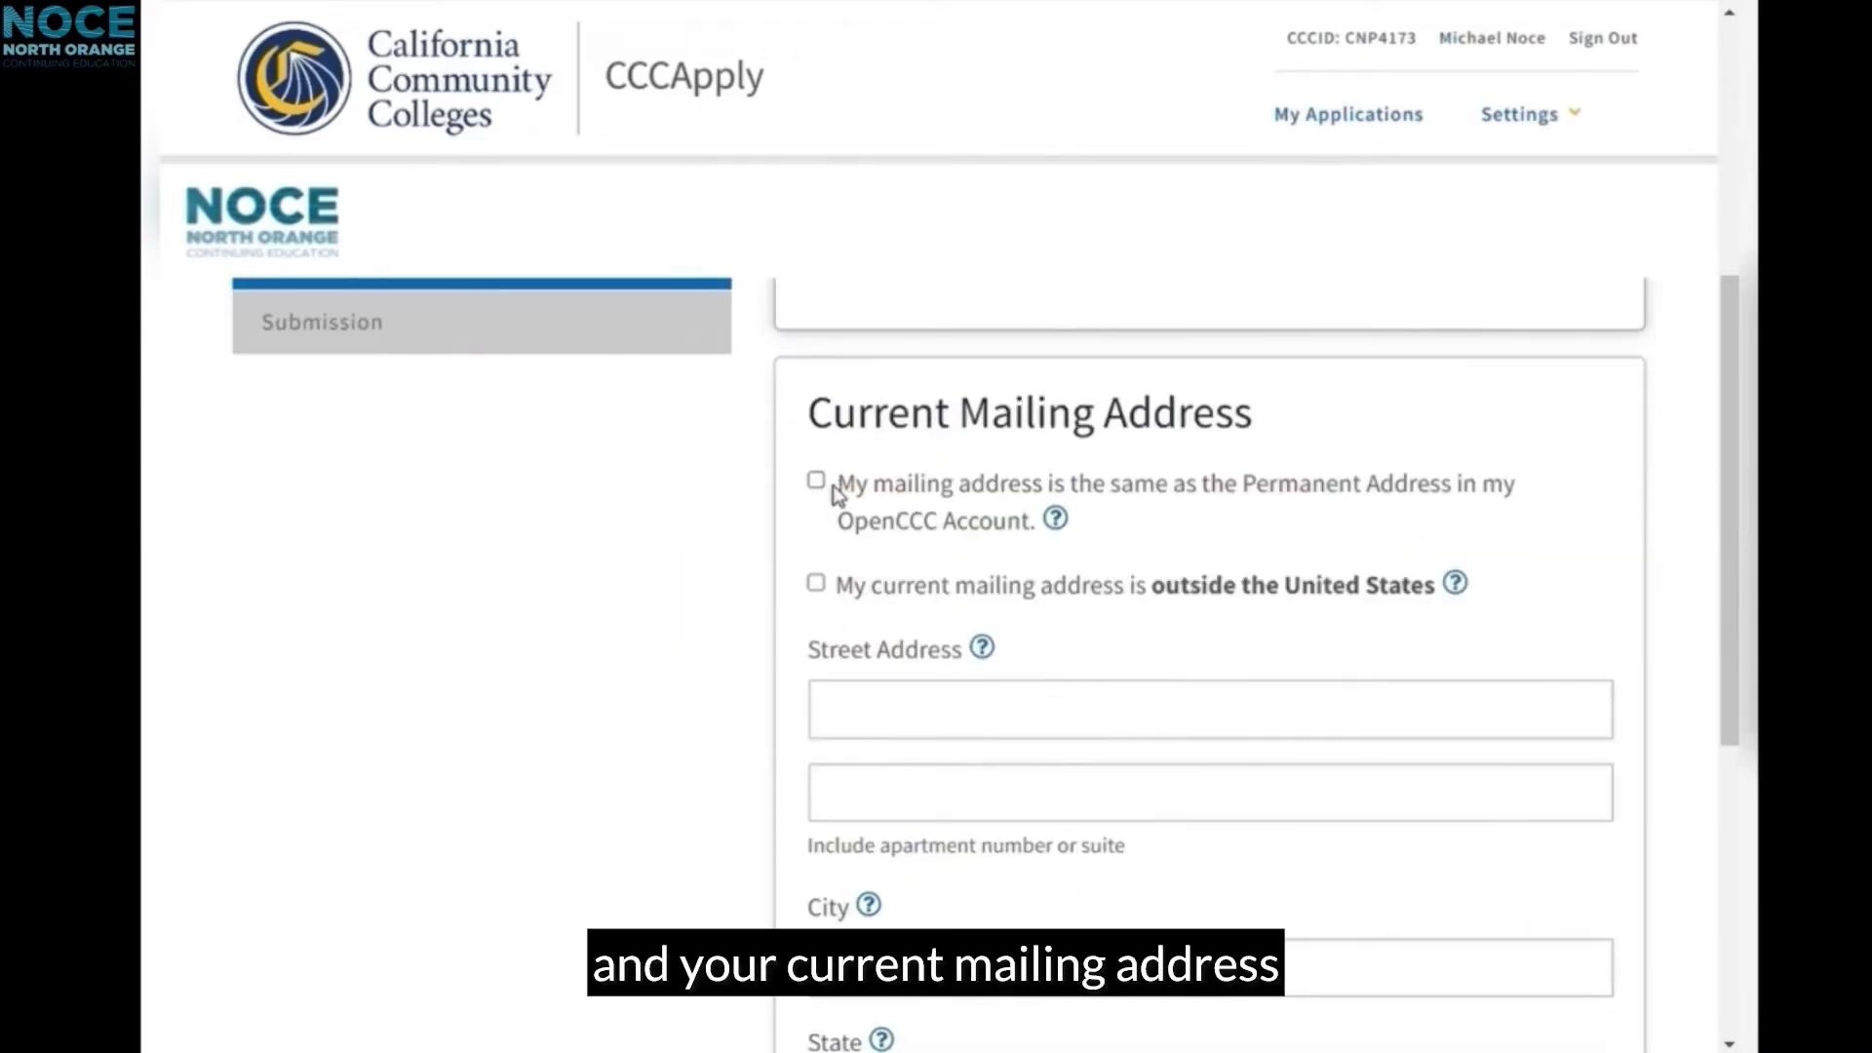
click(817, 481)
click(1383, 764)
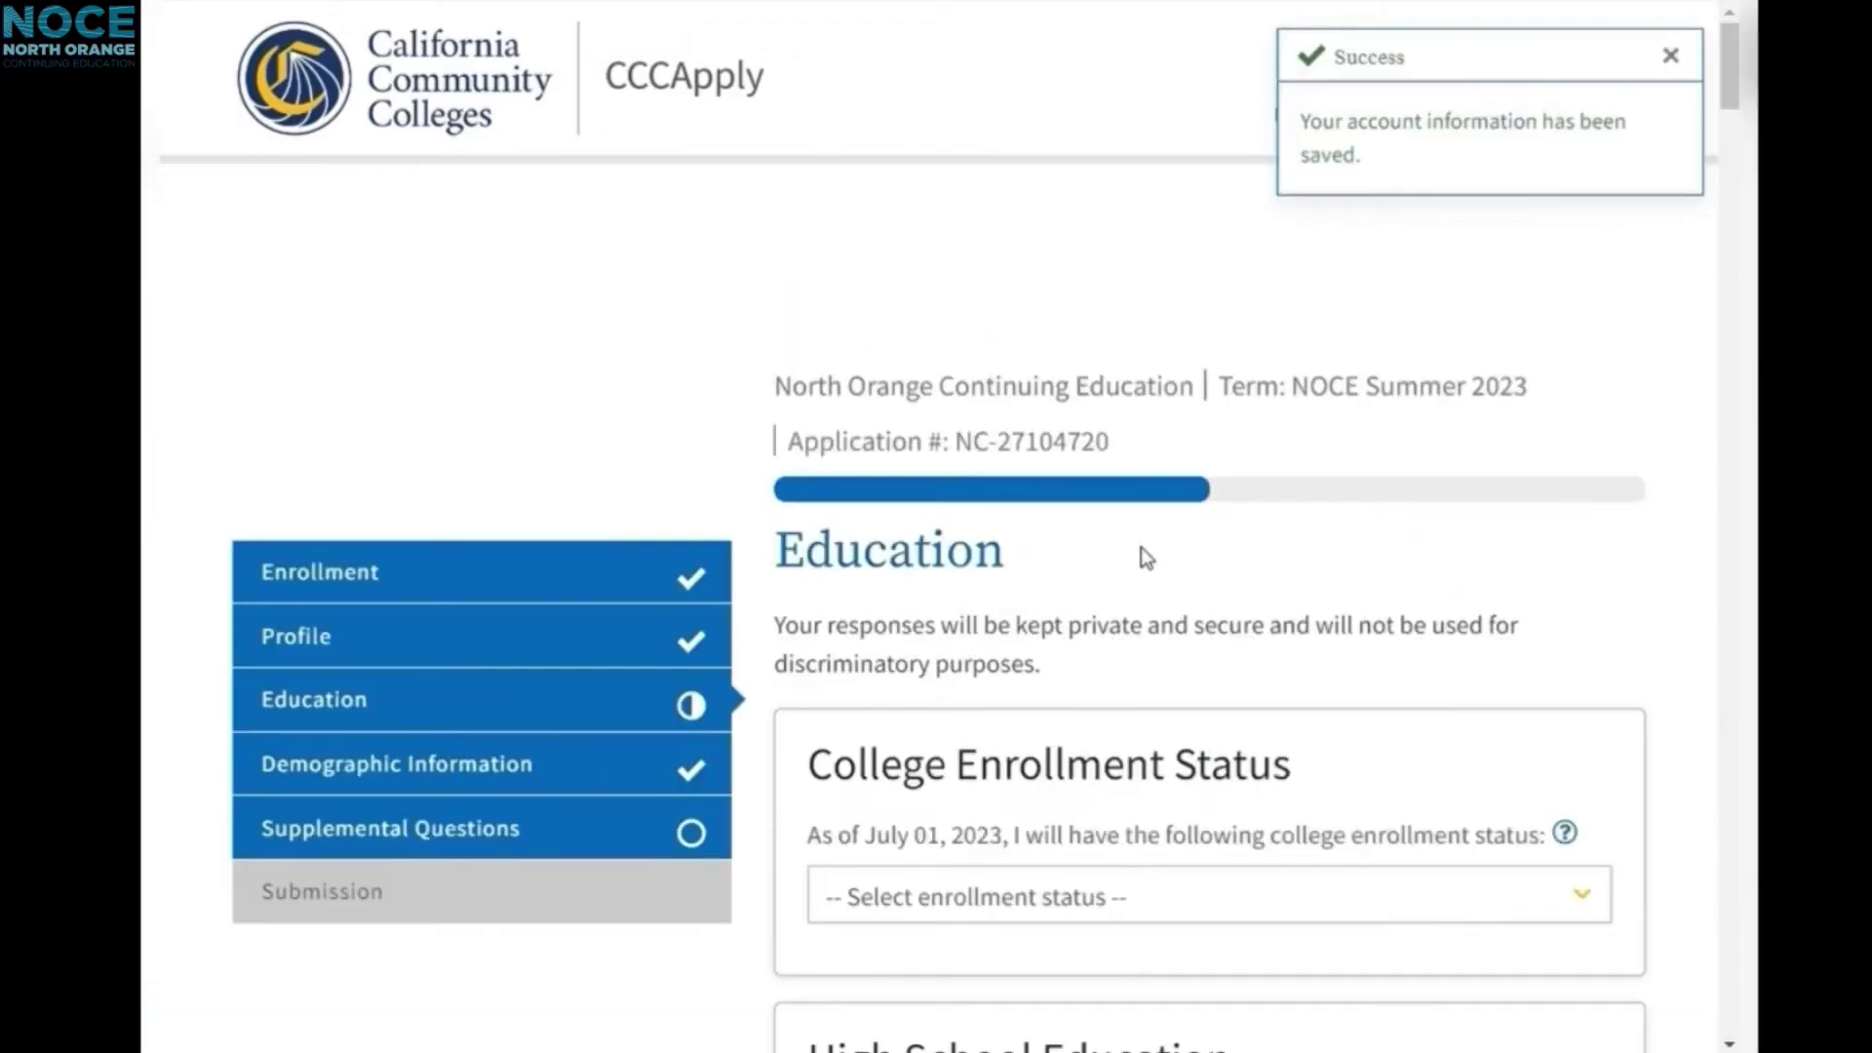
Step: Set college status to first-time student and high school level to U.S. diploma
scroll(1068, 542, down, 4)
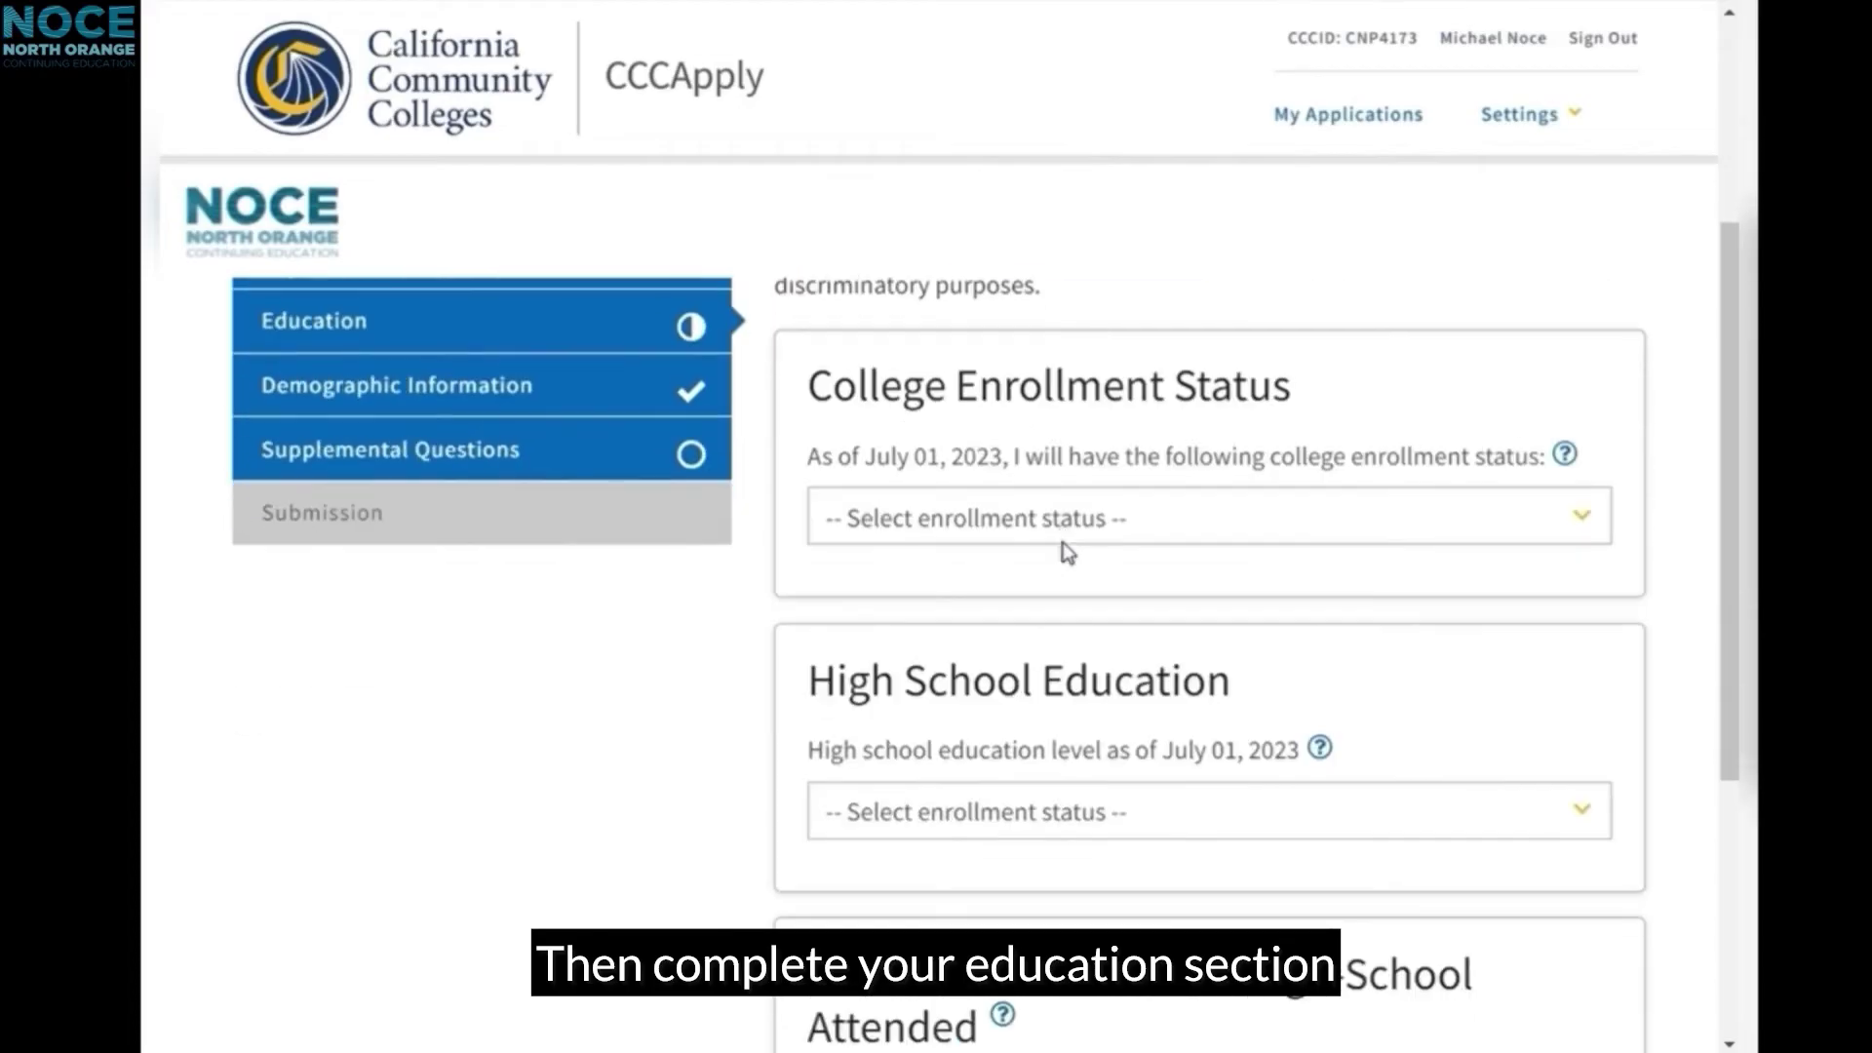
click(1097, 530)
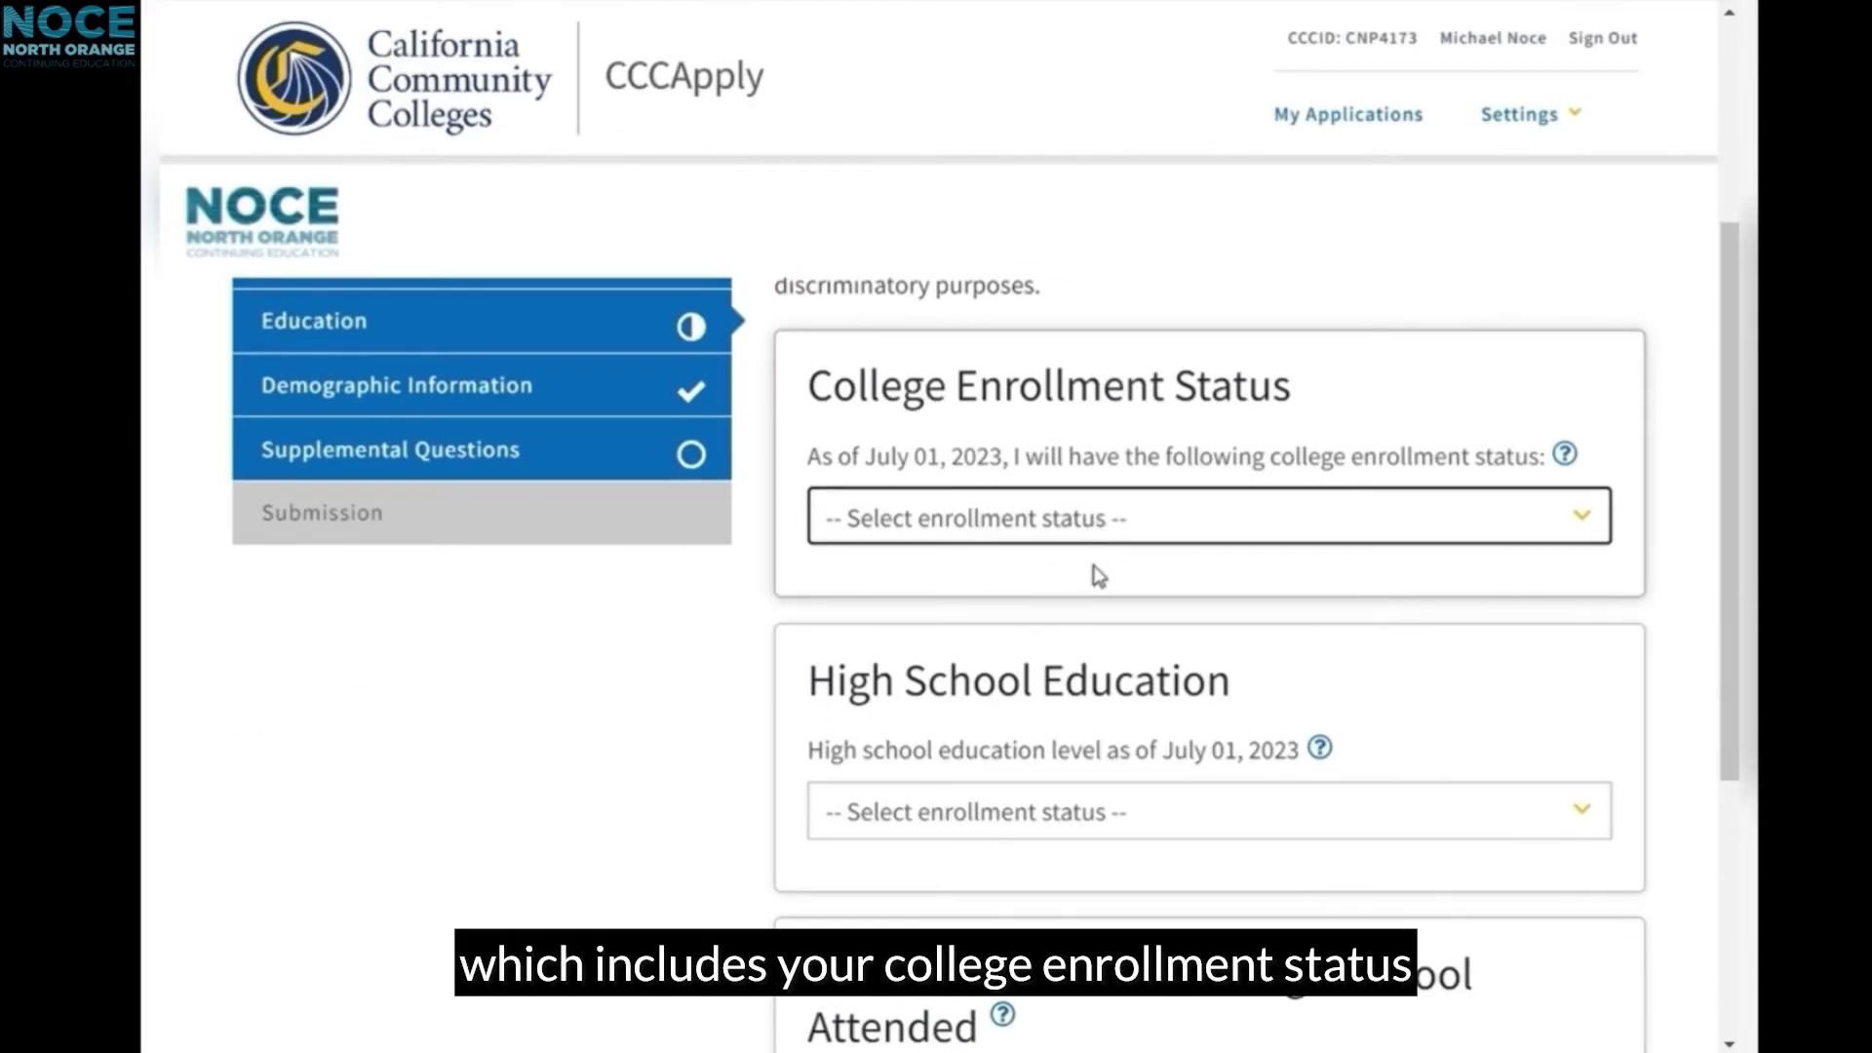
click(1096, 576)
scroll(1117, 605, down, 1)
scroll(1117, 605, down, 1)
click(1099, 624)
click(1099, 672)
scroll(1004, 669, down, 2)
Step: Enter graduation date June 15, 2005 and answer Yes to both California questions
click(998, 615)
text(jun)
key(Tab)
text(15)
key(Tab)
text(2005)
scroll(1229, 669, down, 2)
click(848, 563)
click(848, 698)
scroll(1146, 638, down, 4)
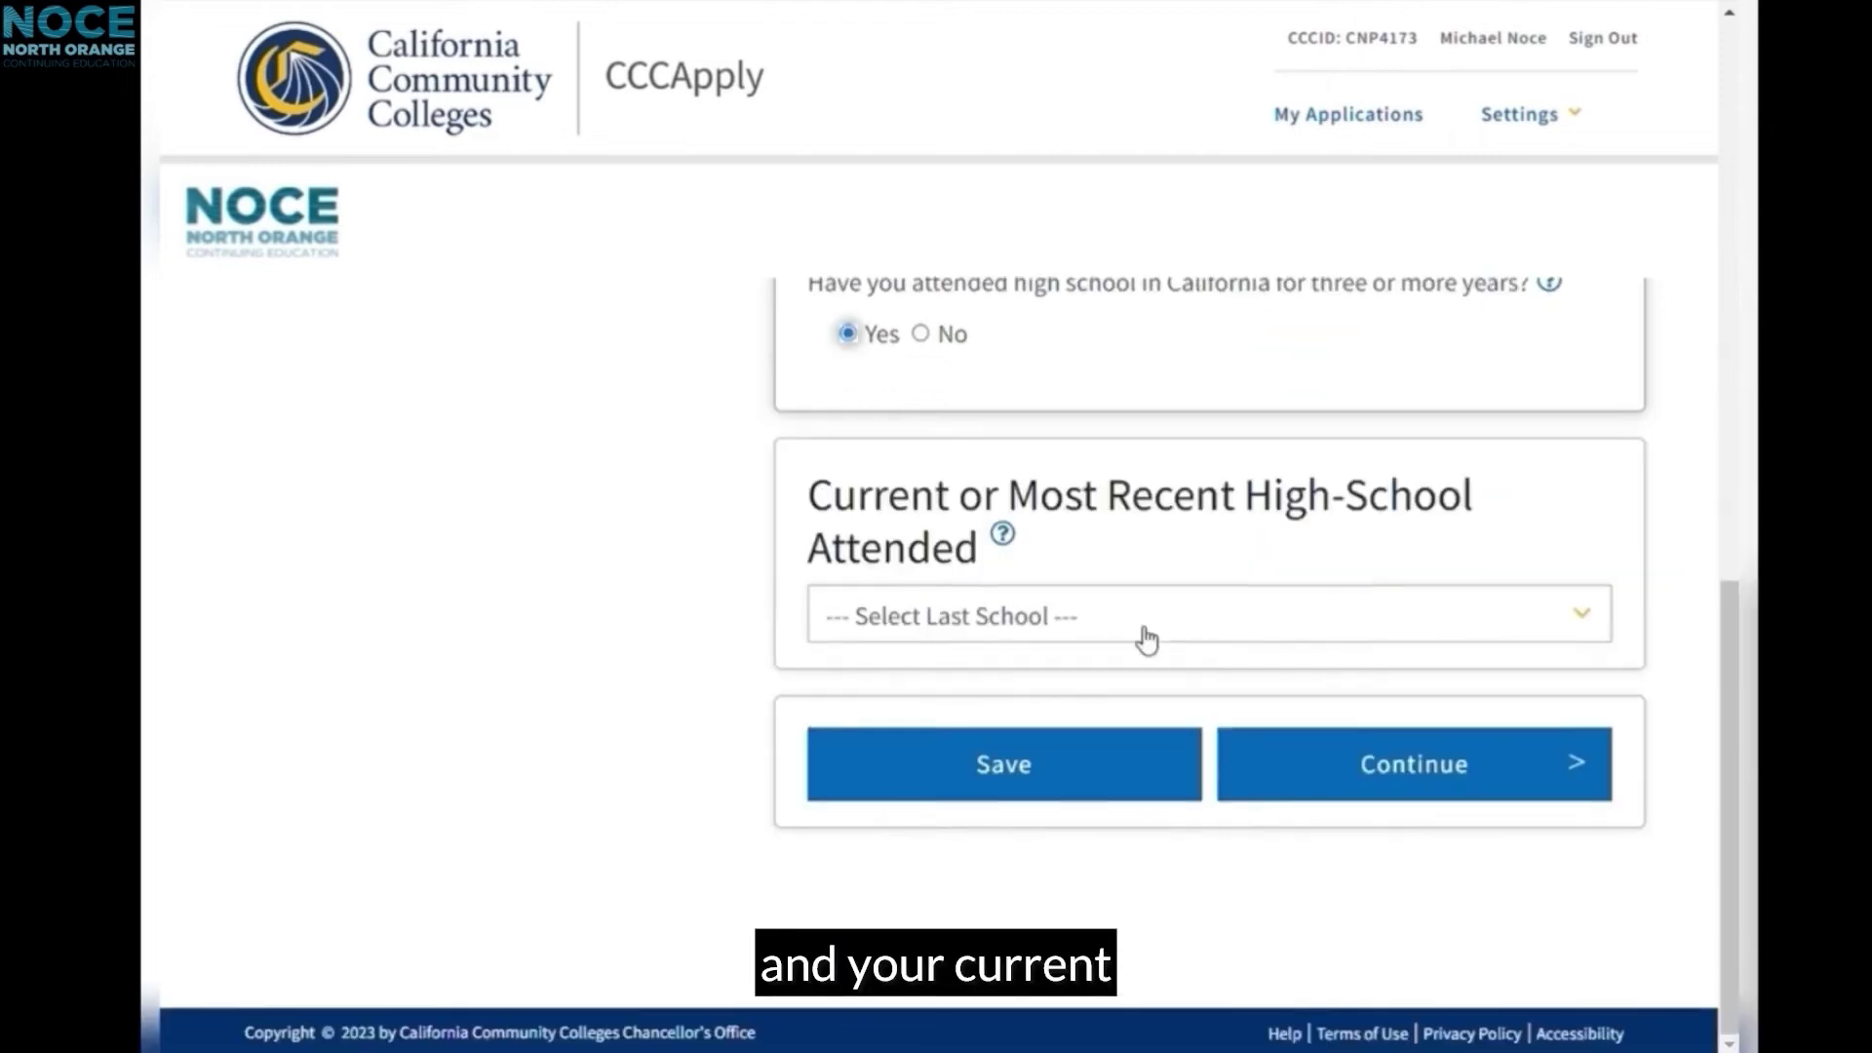
Step: Set last school attended to Yorba Linda High in California and continue
click(1123, 621)
click(1074, 698)
scroll(1044, 715, down, 2)
click(1044, 715)
click(1070, 639)
scroll(1070, 640, down, 1)
click(1069, 673)
text(Yorba Linda)
scroll(1072, 682, down, 3)
click(975, 530)
click(1341, 806)
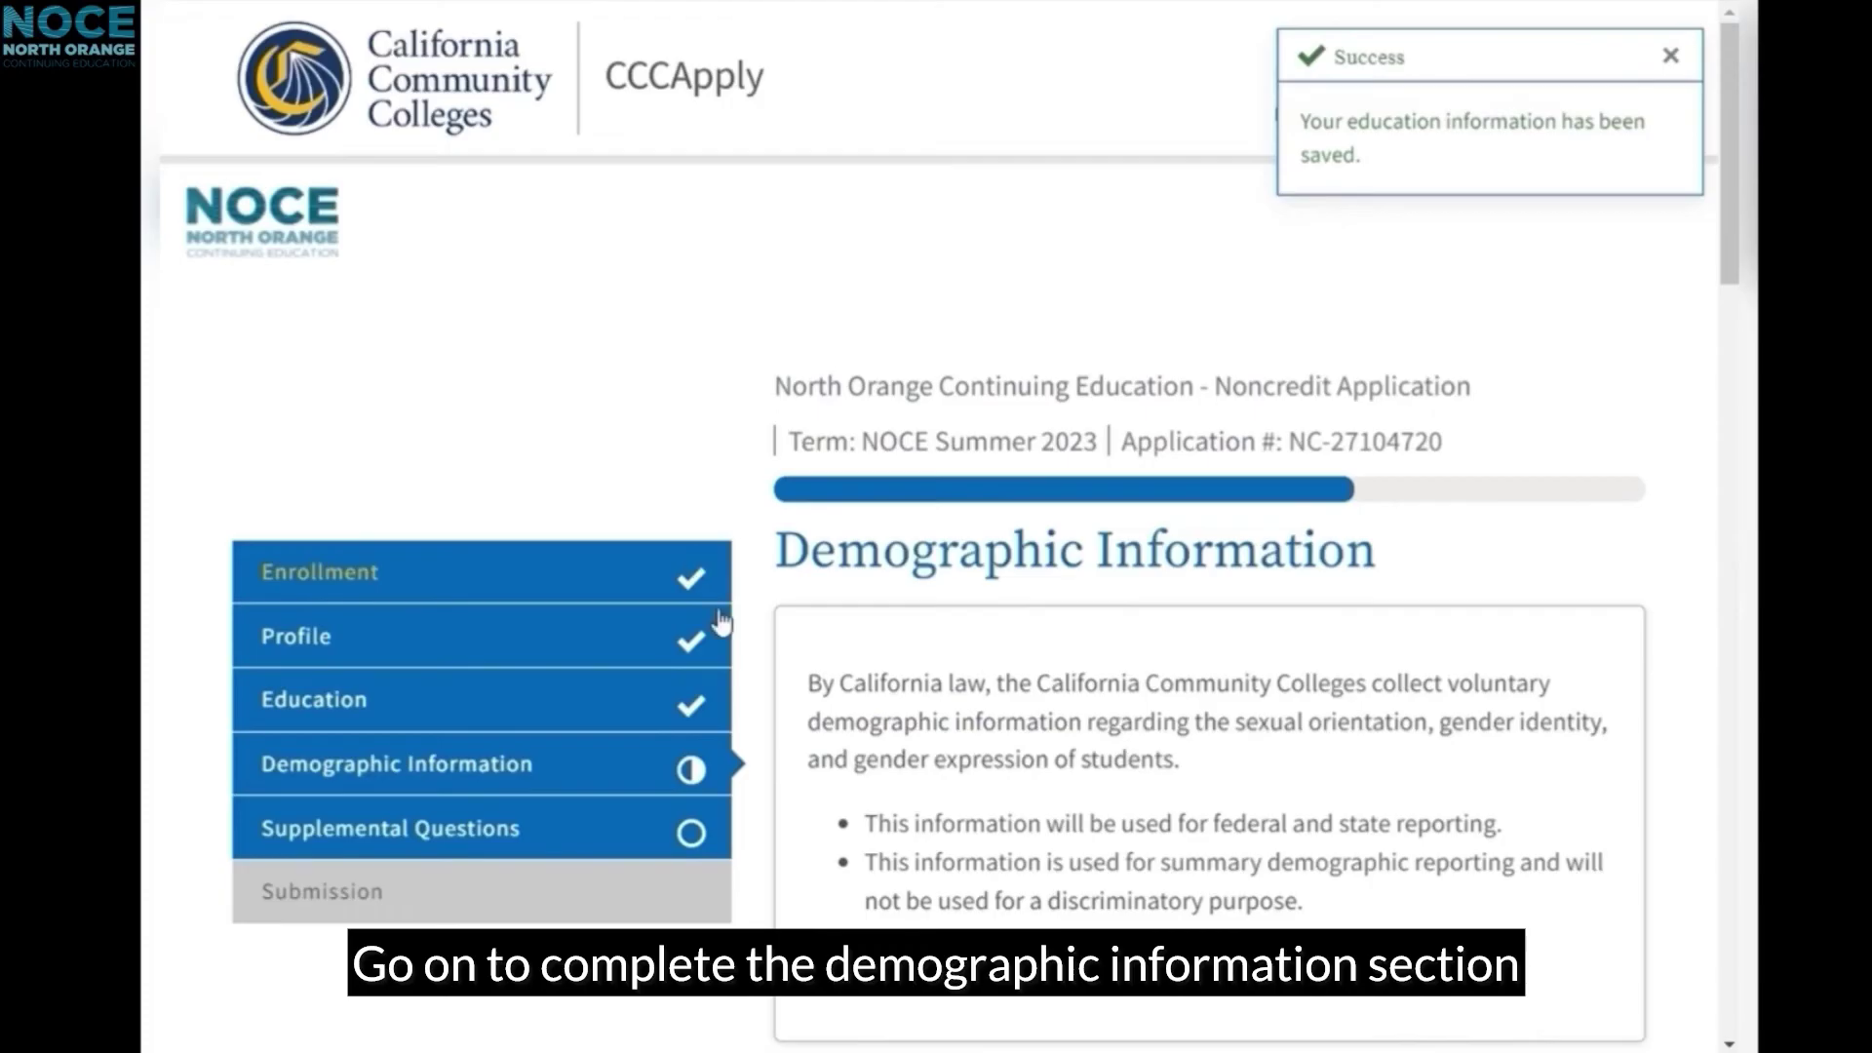
Step: Set gender to Male, answer No to transgender and to having dependents
scroll(1058, 629, down, 4)
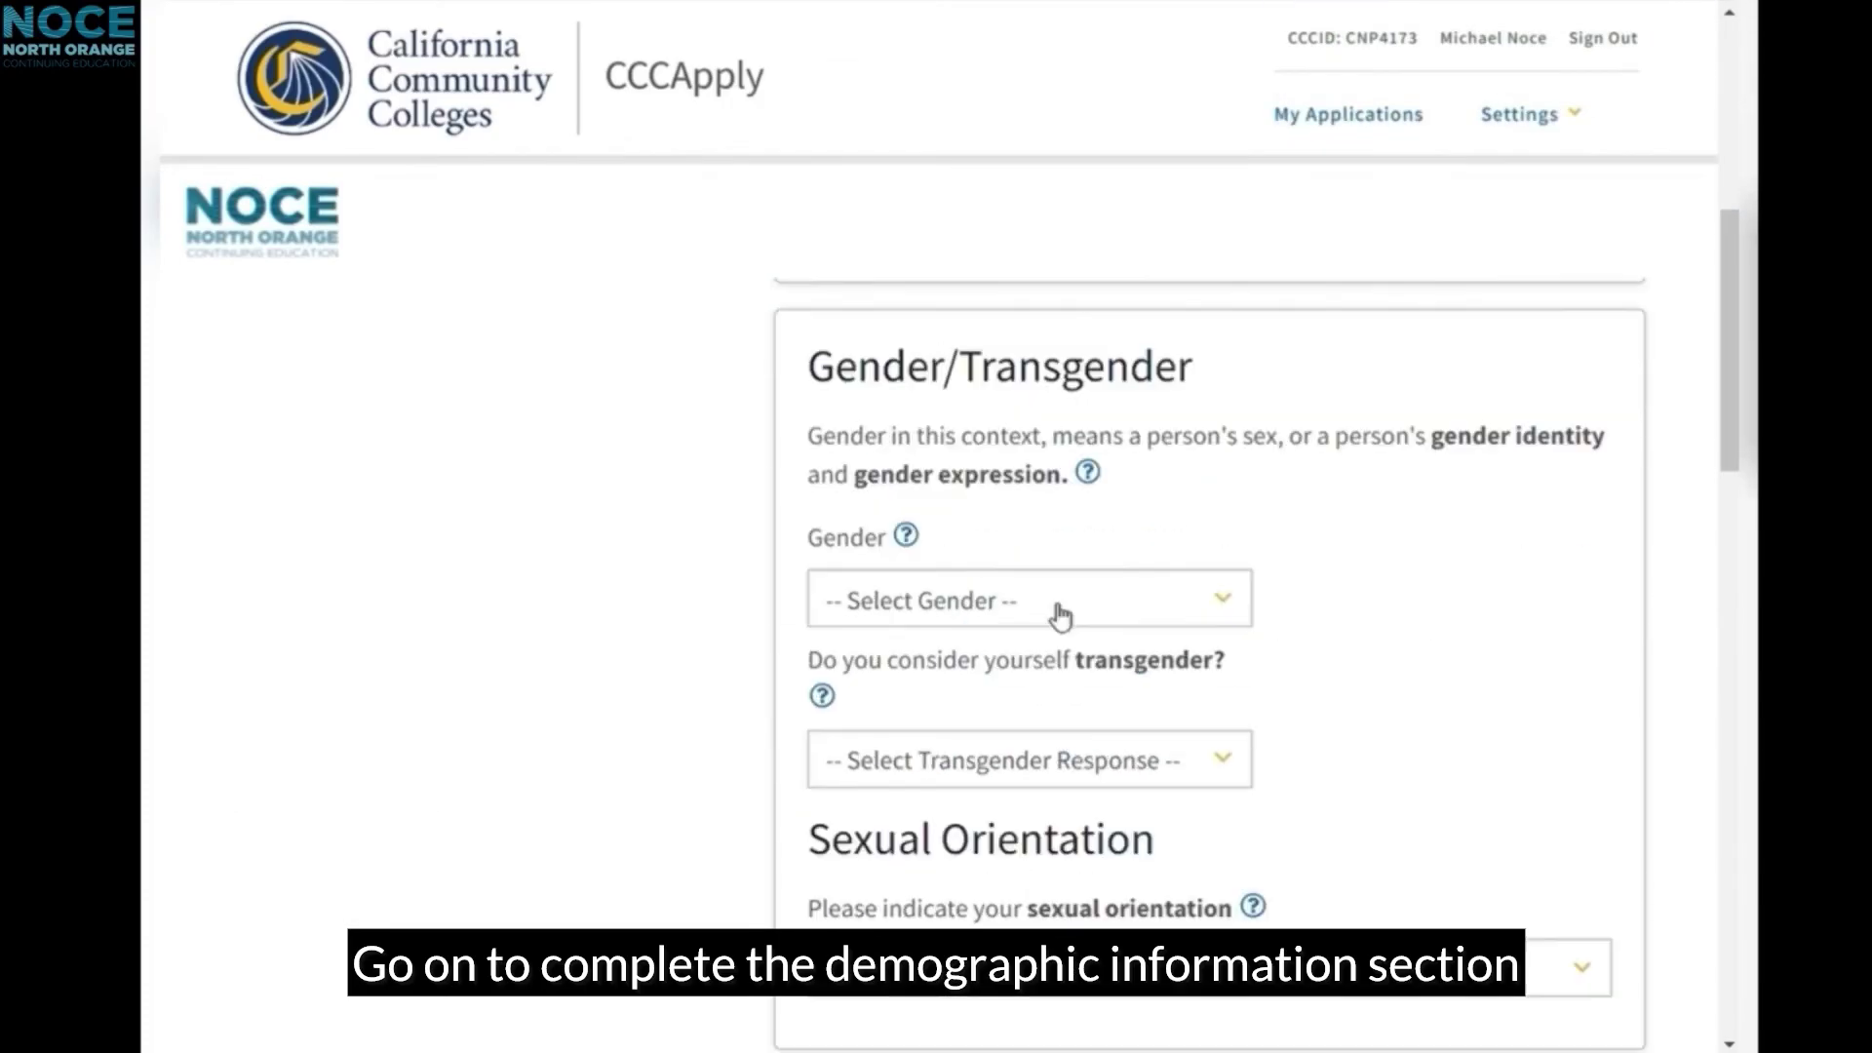
click(1061, 613)
click(1016, 704)
scroll(1063, 585, down, 2)
click(1068, 577)
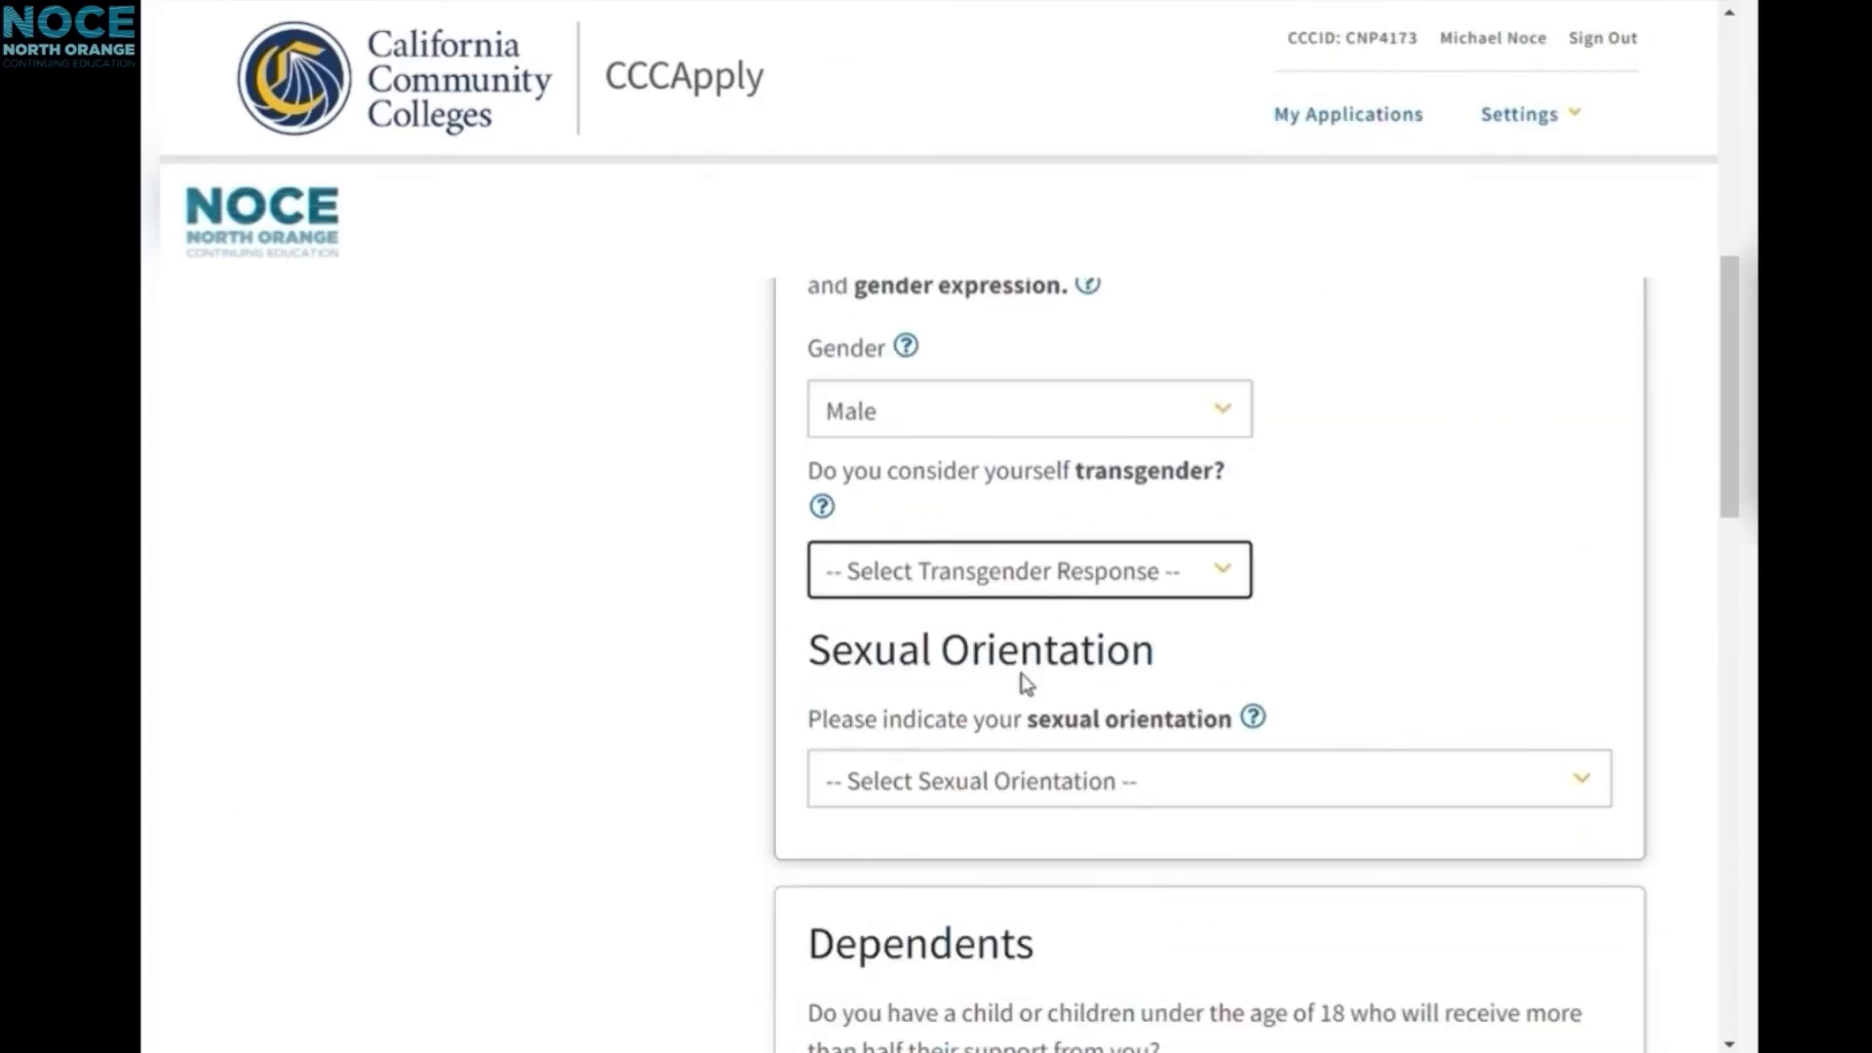
click(1021, 675)
scroll(1170, 624, down, 2)
click(1097, 609)
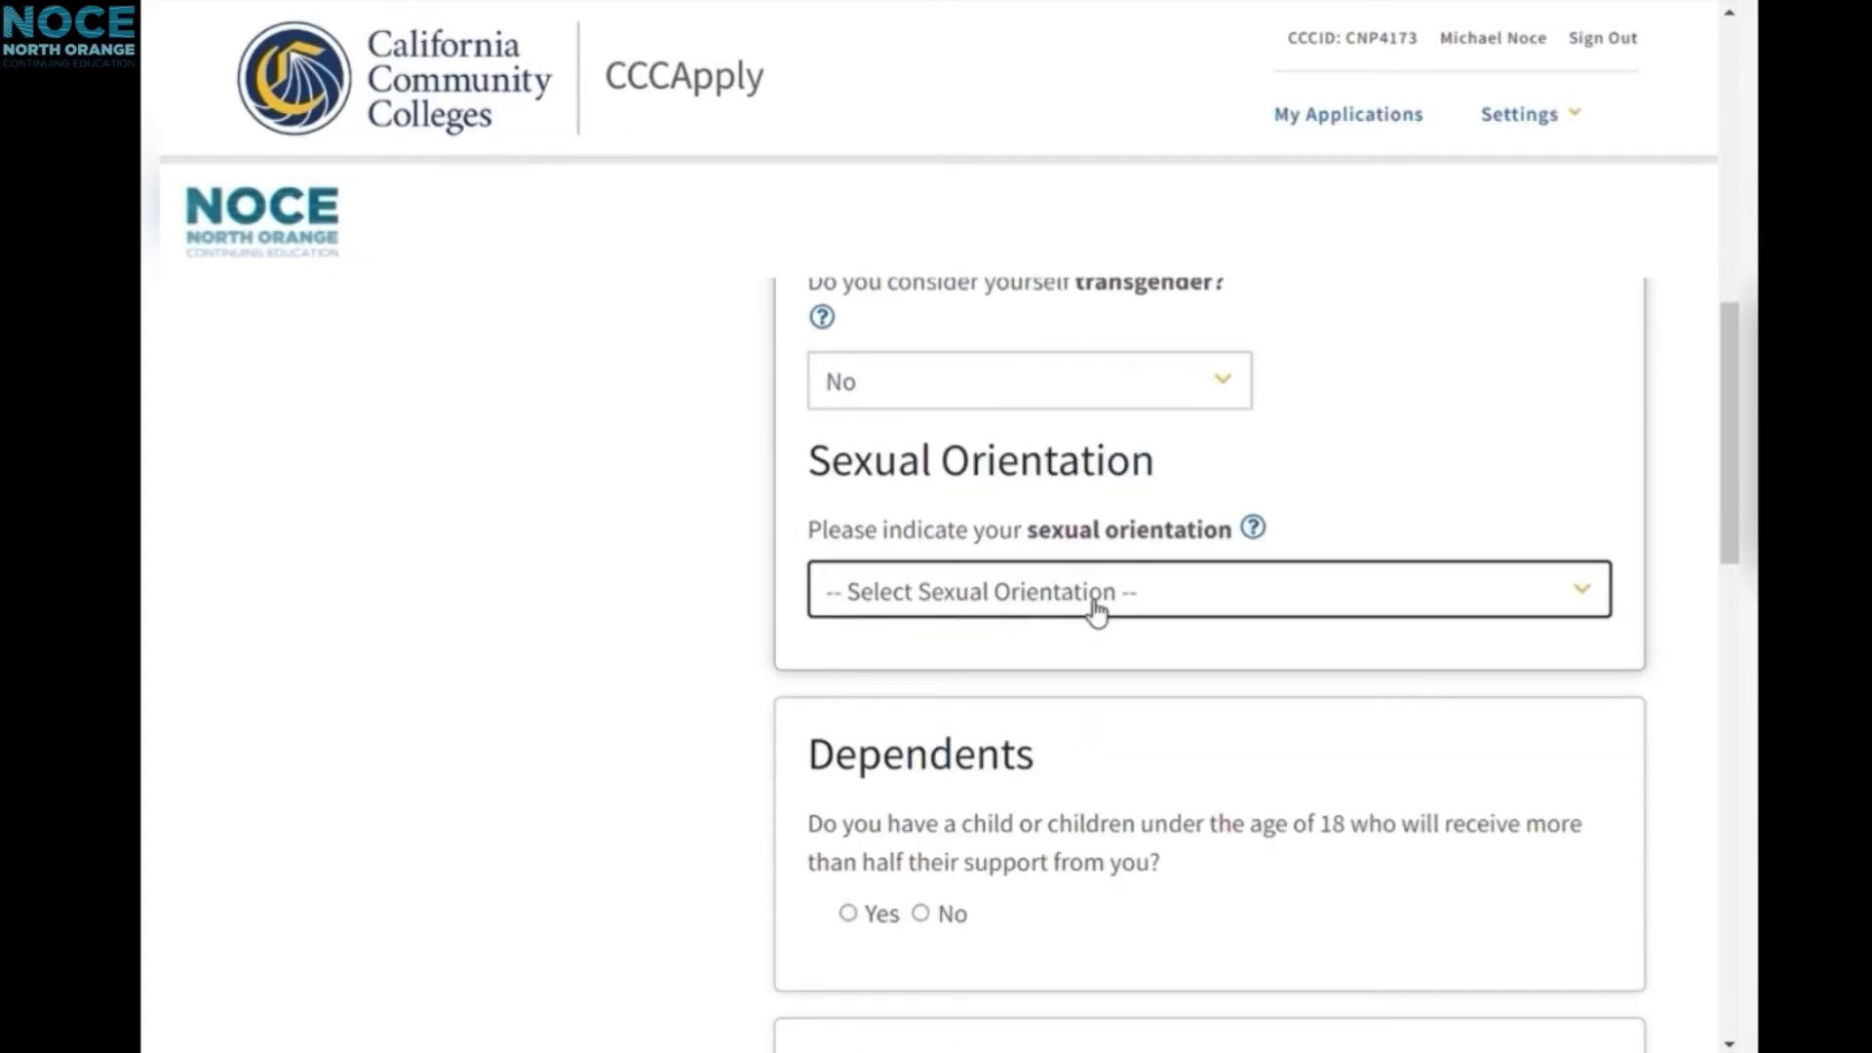
scroll(1053, 585, down, 4)
click(920, 534)
Step: Set parent education to high school graduate and Associate's degree
scroll(1099, 543, down, 4)
click(1096, 554)
click(1051, 704)
click(1048, 702)
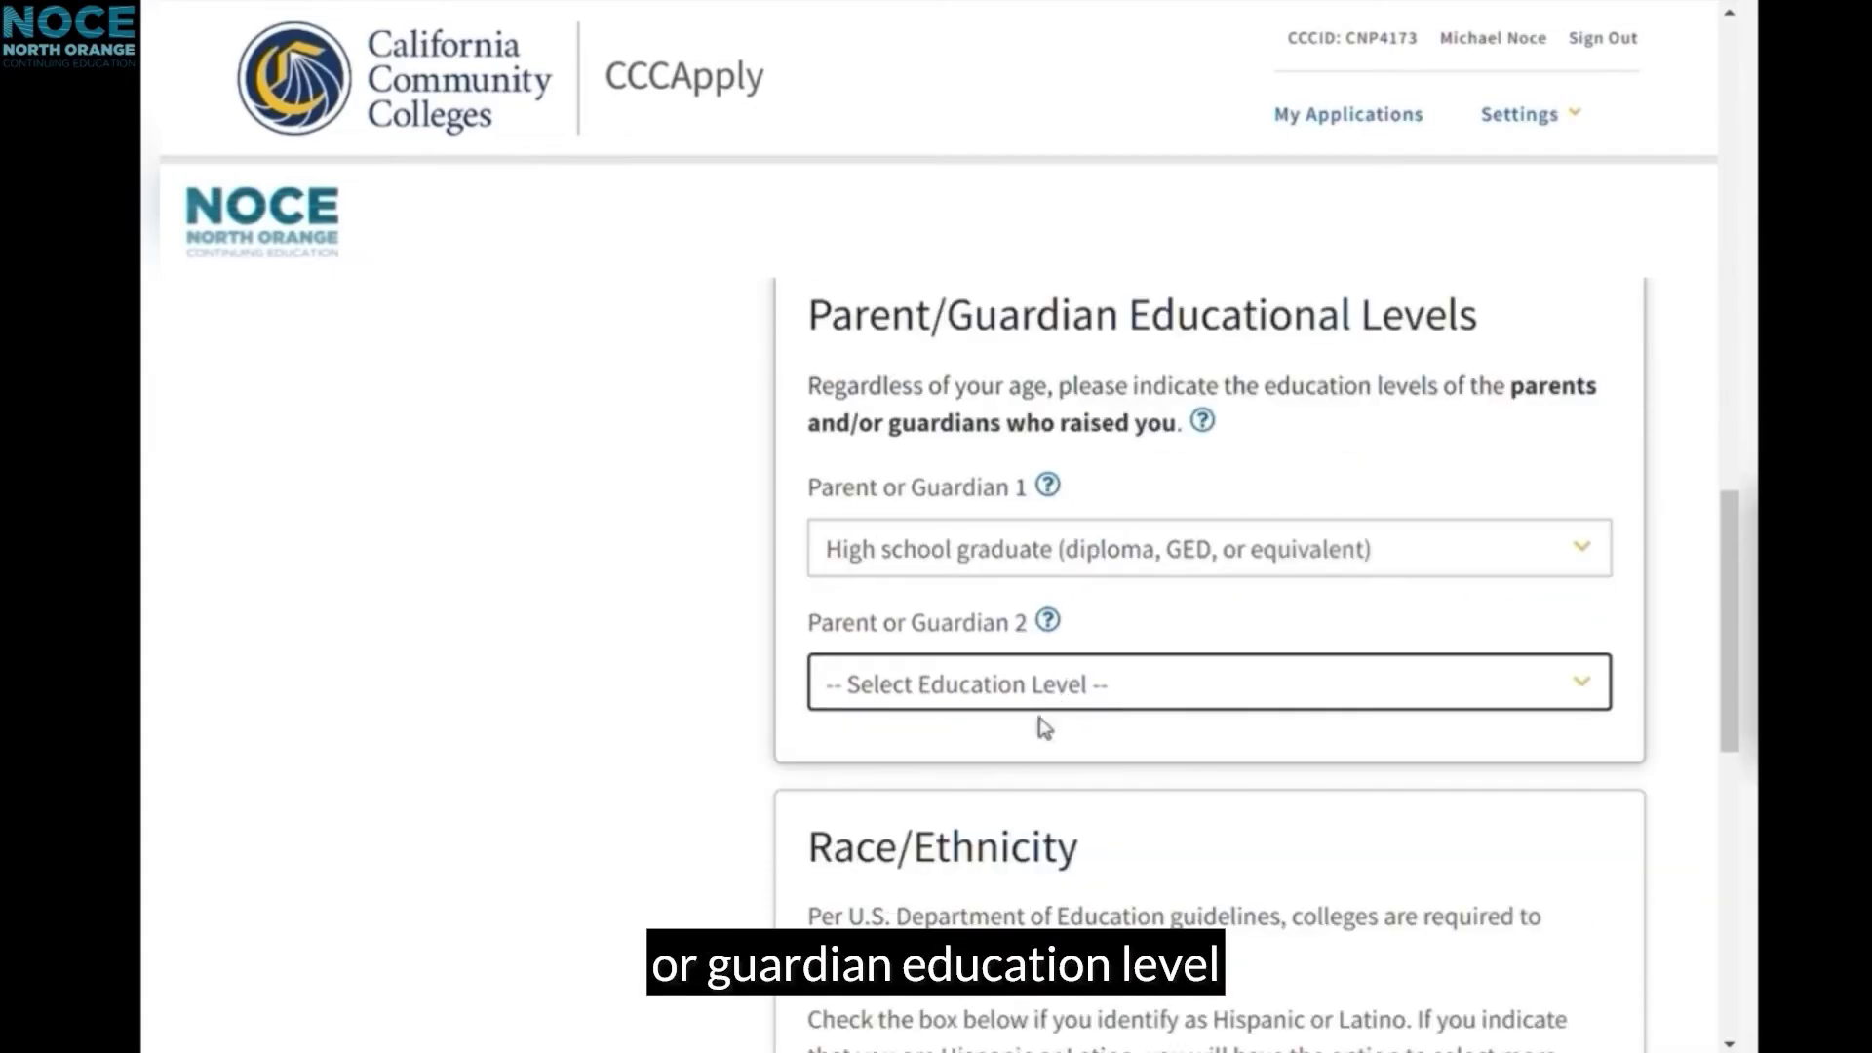
click(1019, 682)
Step: Identify as Hispanic or Latino with Mexican ancestry and save demographics
click(1015, 672)
scroll(1015, 669, down, 4)
scroll(877, 644, down, 2)
click(865, 640)
scroll(920, 648, down, 8)
scroll(919, 648, down, 4)
click(842, 569)
scroll(865, 807, down, 7)
scroll(952, 812, down, 2)
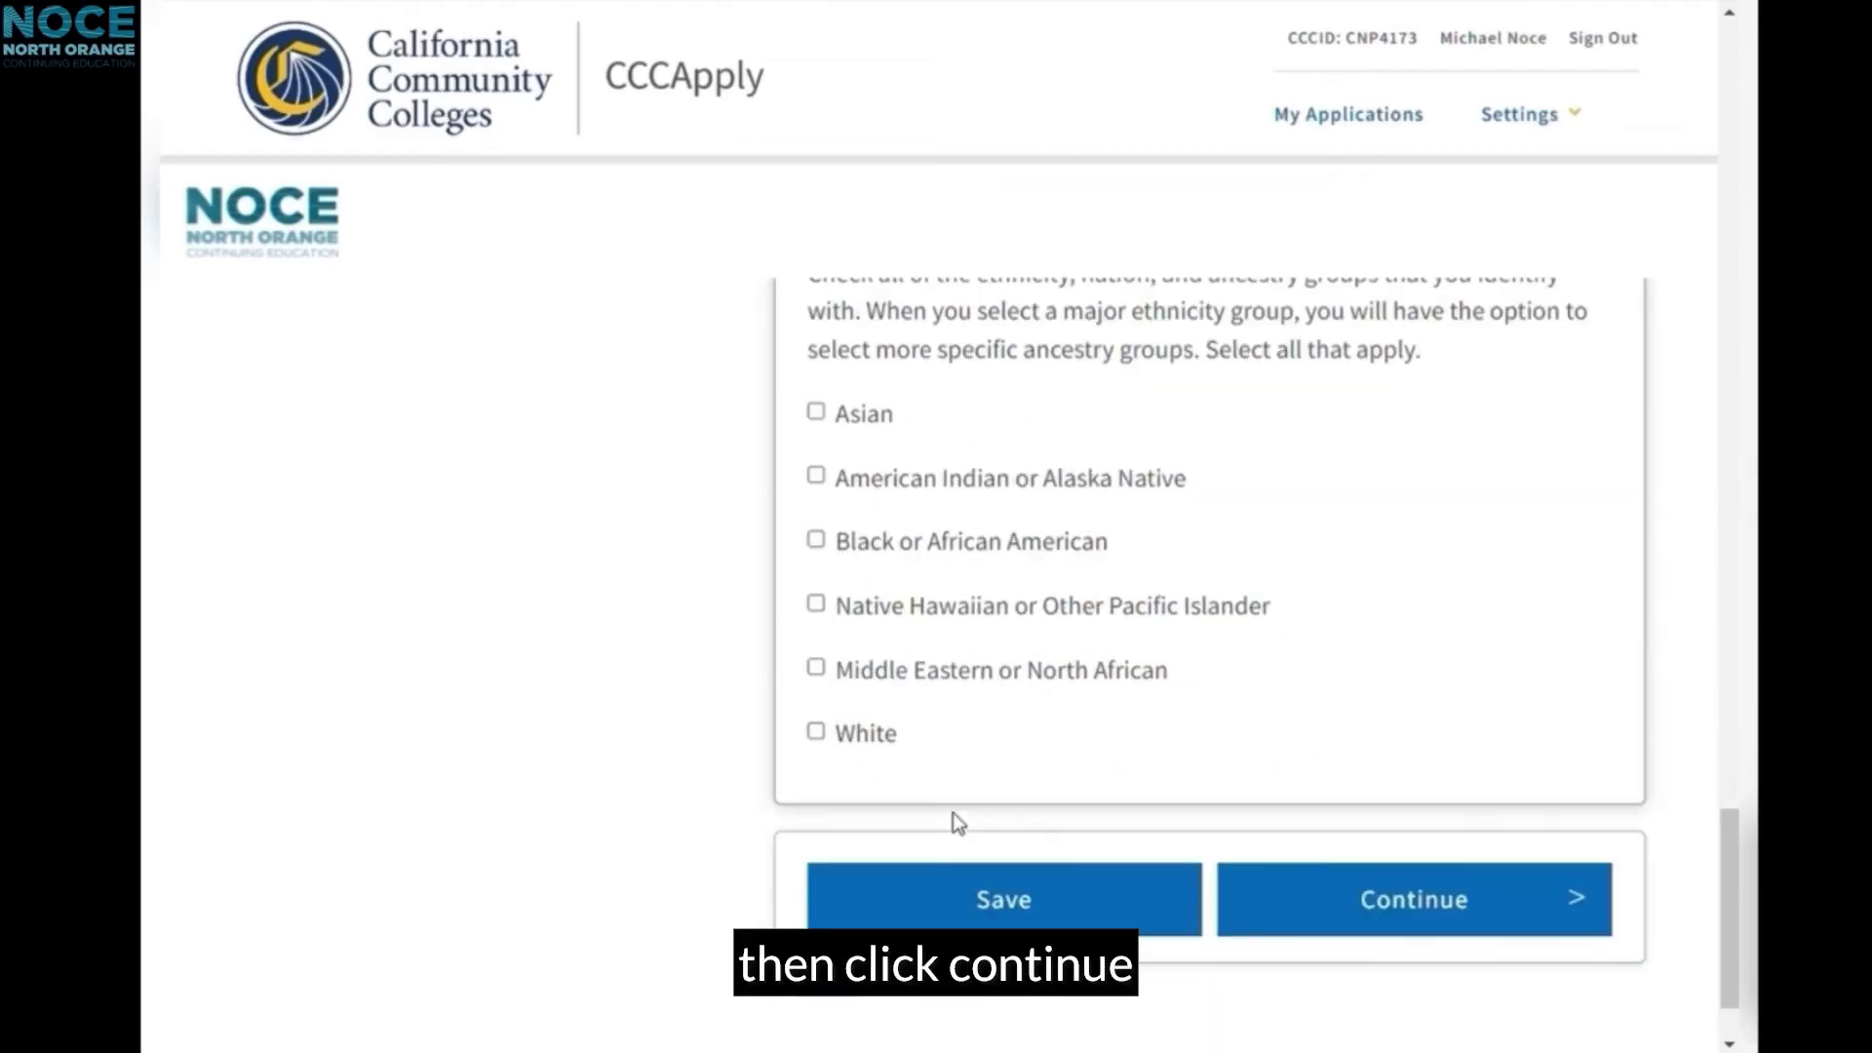
click(1341, 897)
Step: Set citizenship status to U.S. Citizen and continue to Submission
scroll(959, 733, down, 2)
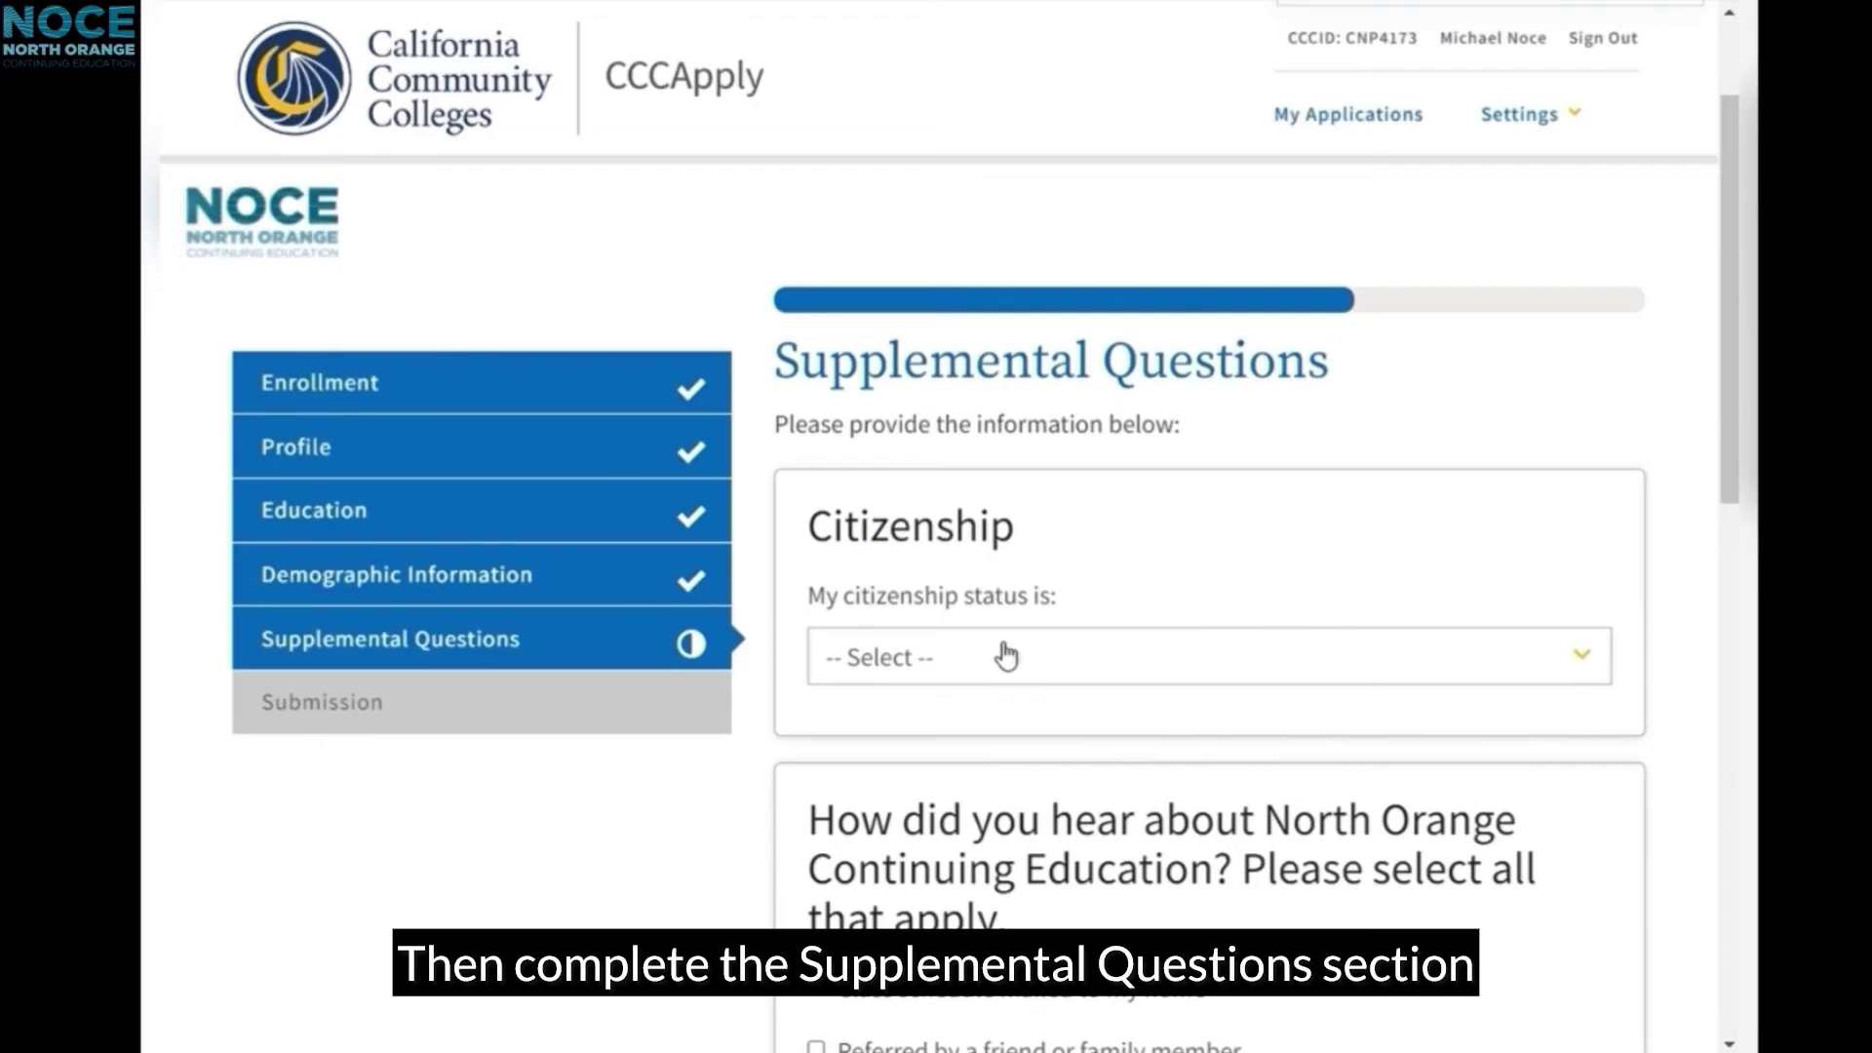
click(975, 658)
click(1002, 686)
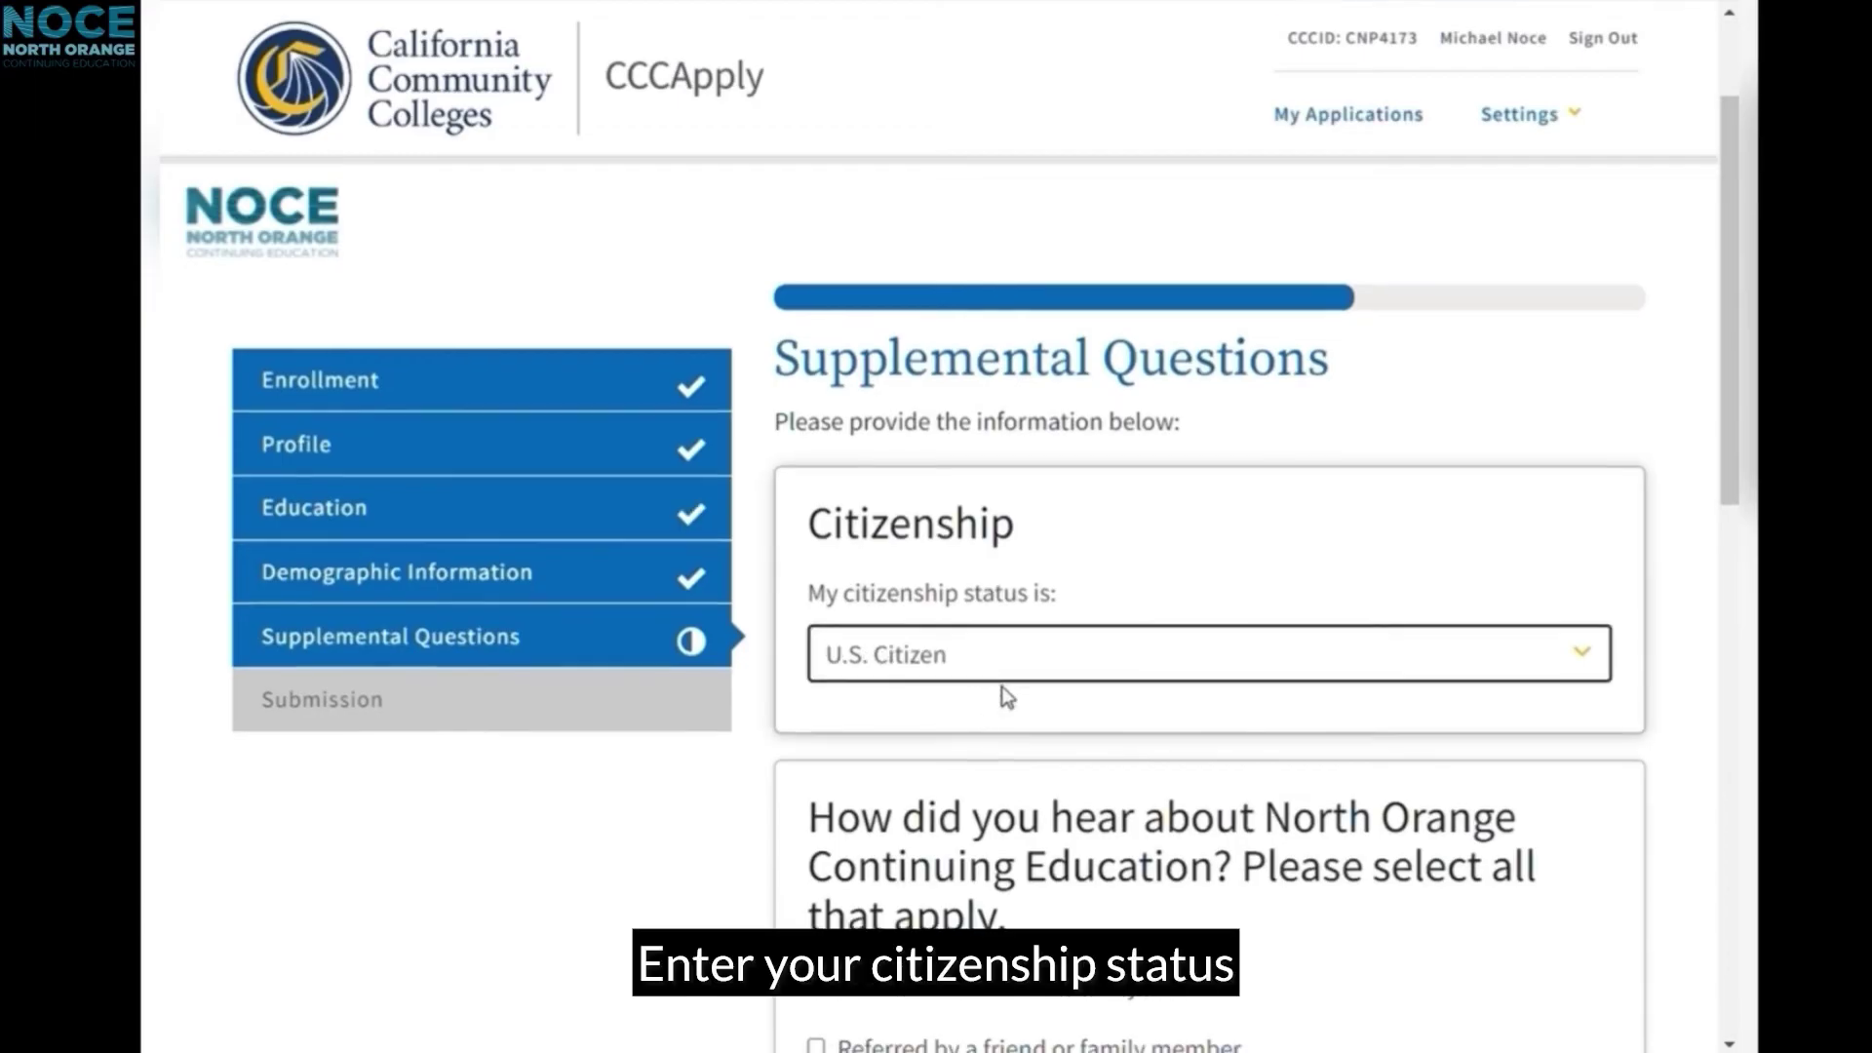
scroll(1014, 673, down, 4)
scroll(836, 635, down, 8)
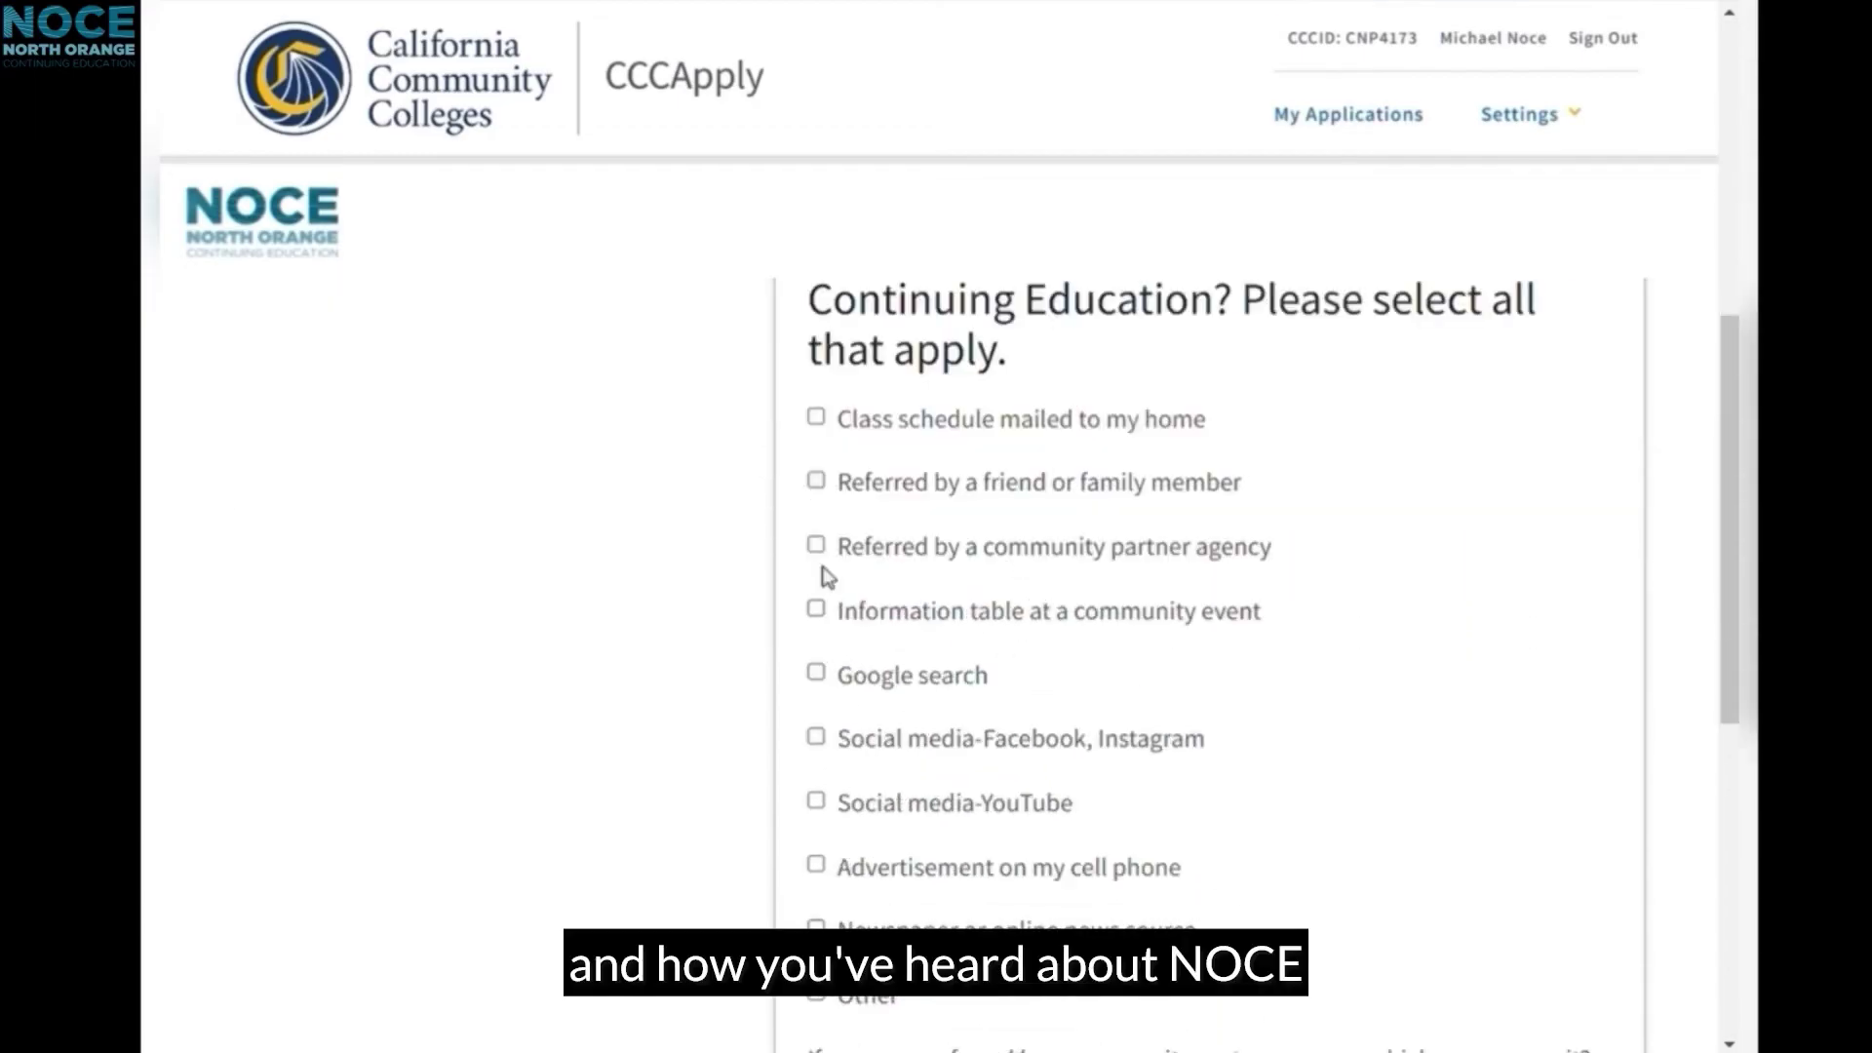
click(1334, 988)
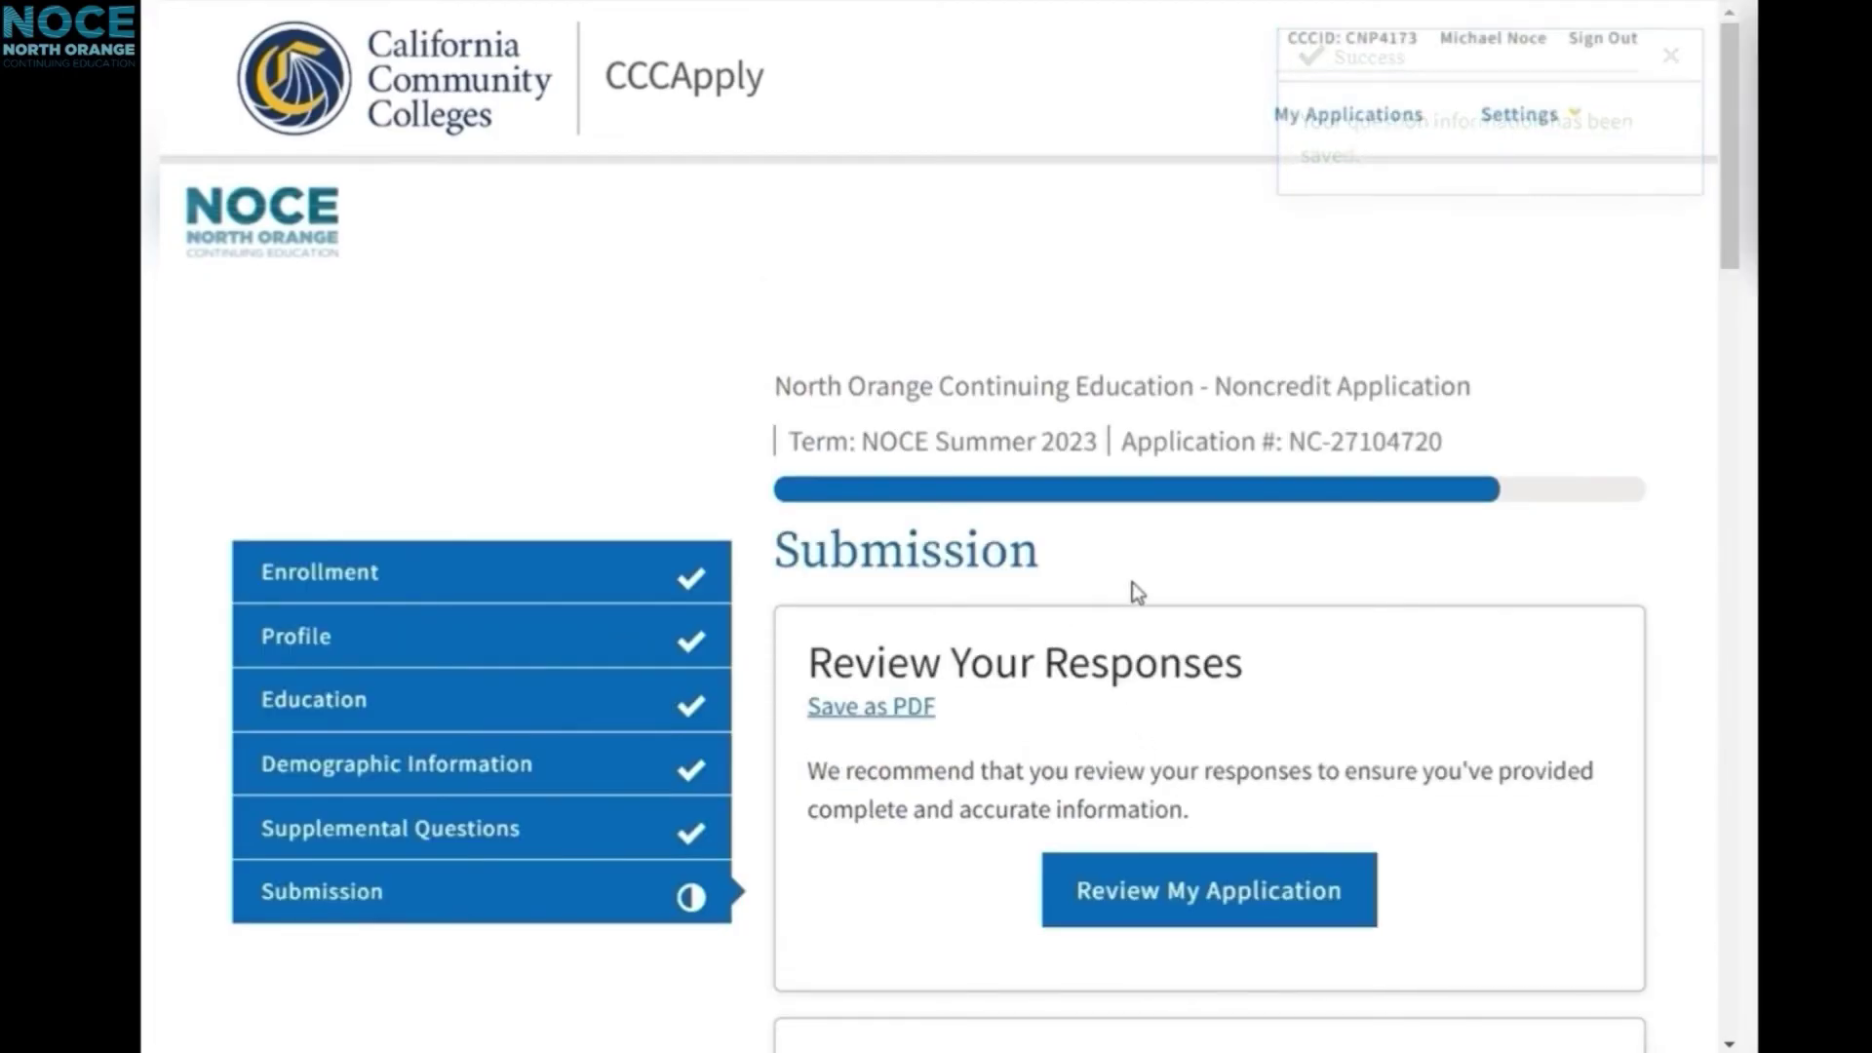
Step: Choose 'I consent' to allow release of education record information
scroll(1132, 585, down, 4)
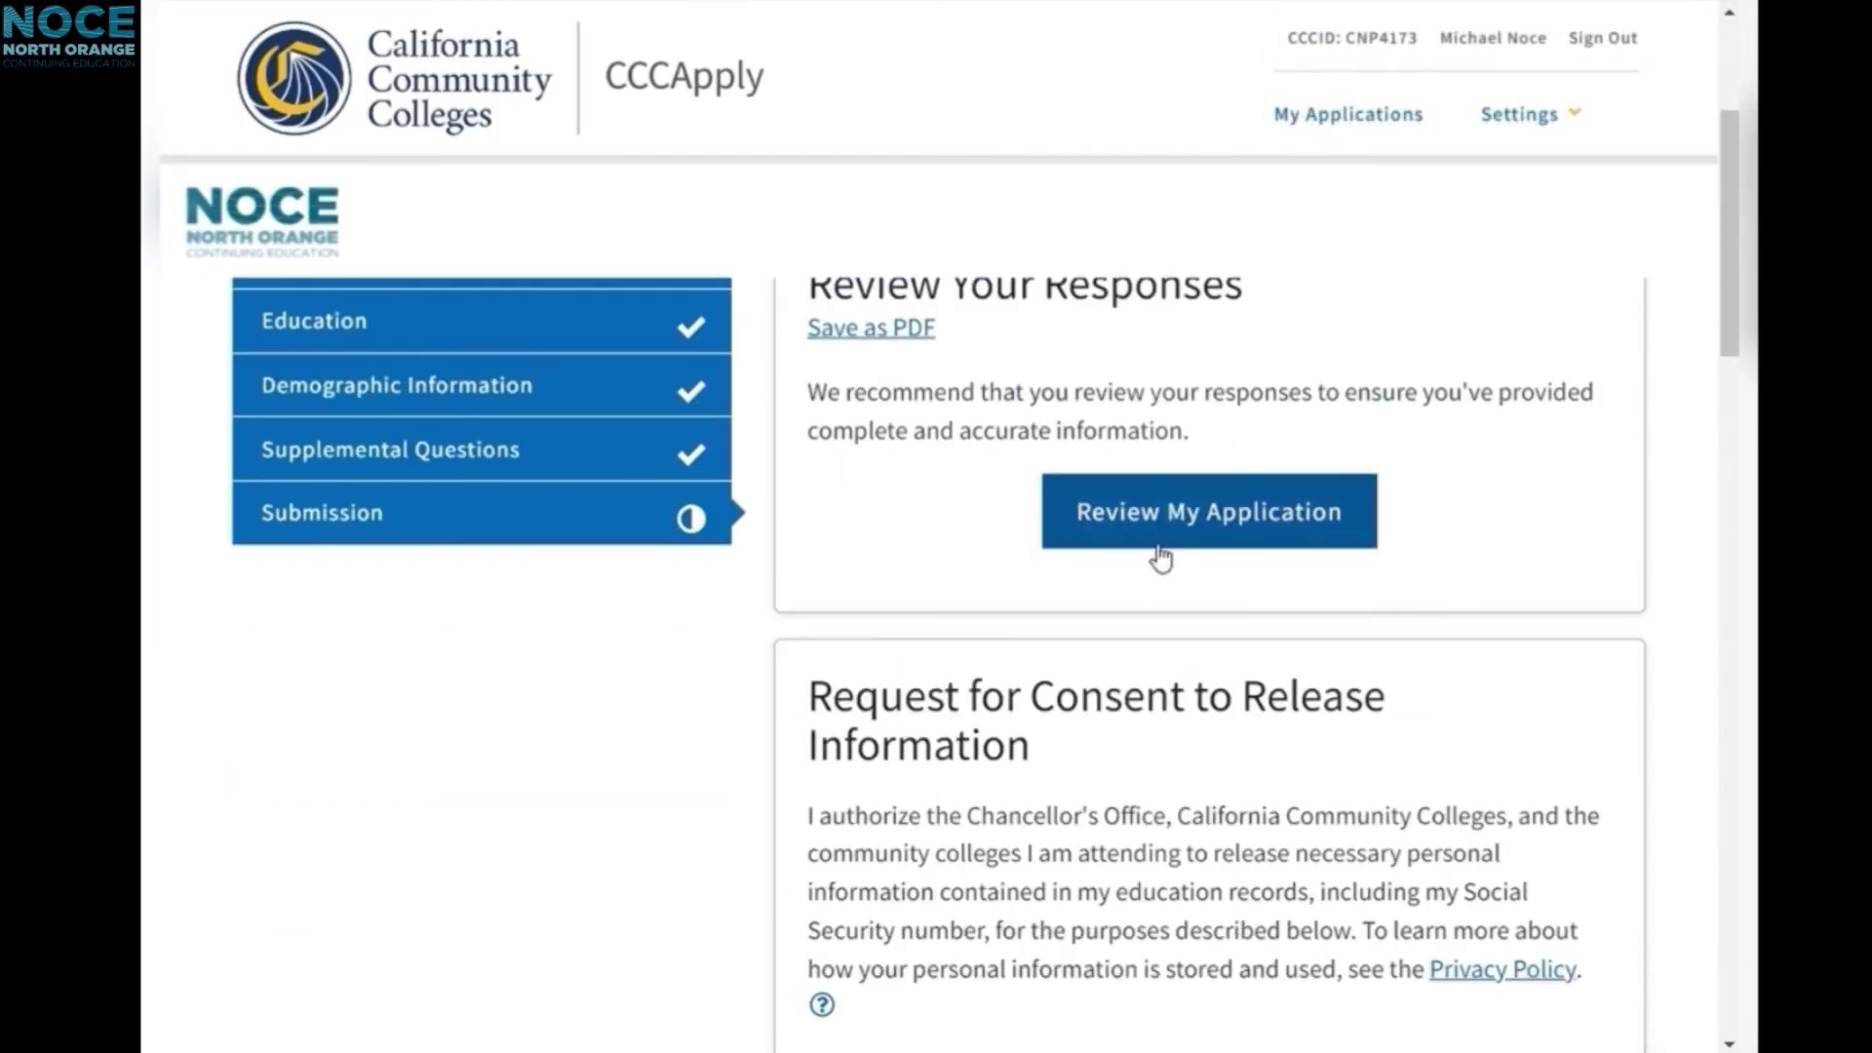
scroll(1154, 556, down, 4)
scroll(1093, 632, down, 2)
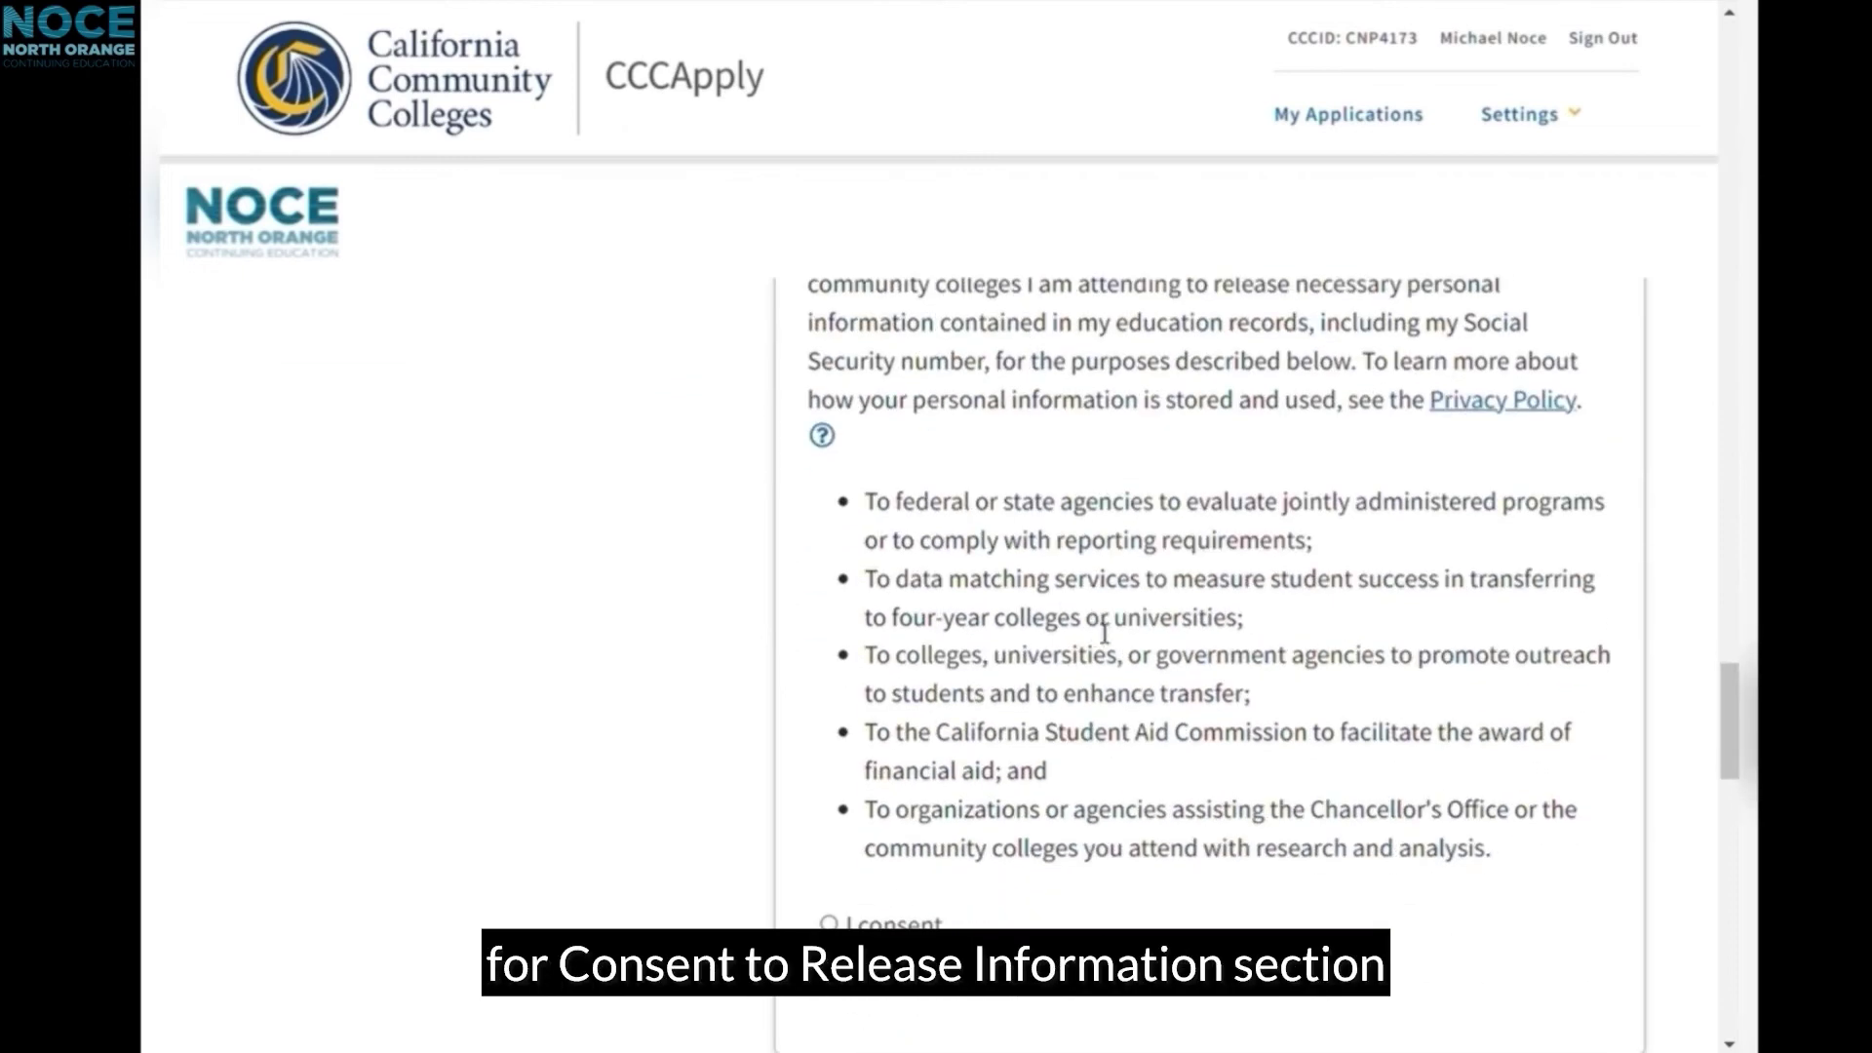
click(829, 923)
Step: Accept the 'By checking here' declaration and submit the NOCE Summer 2023 application
scroll(1246, 656, down, 8)
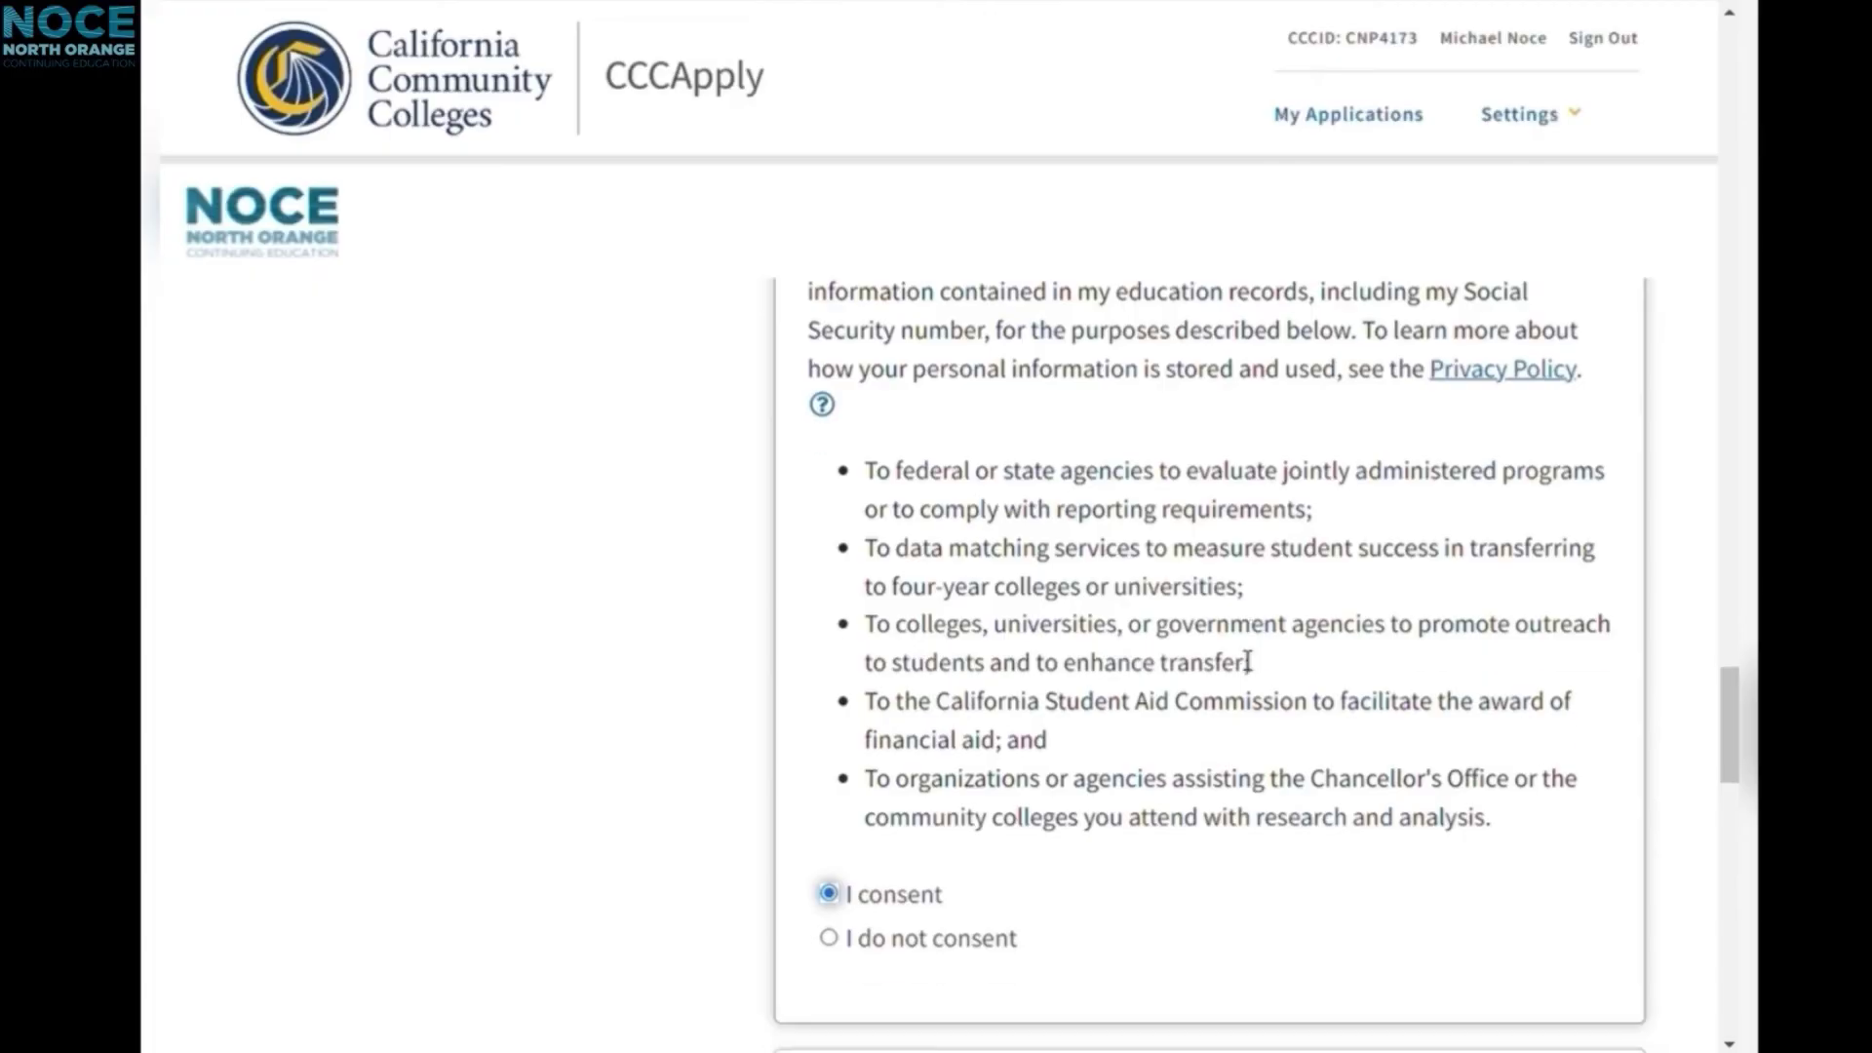
scroll(1245, 660, down, 4)
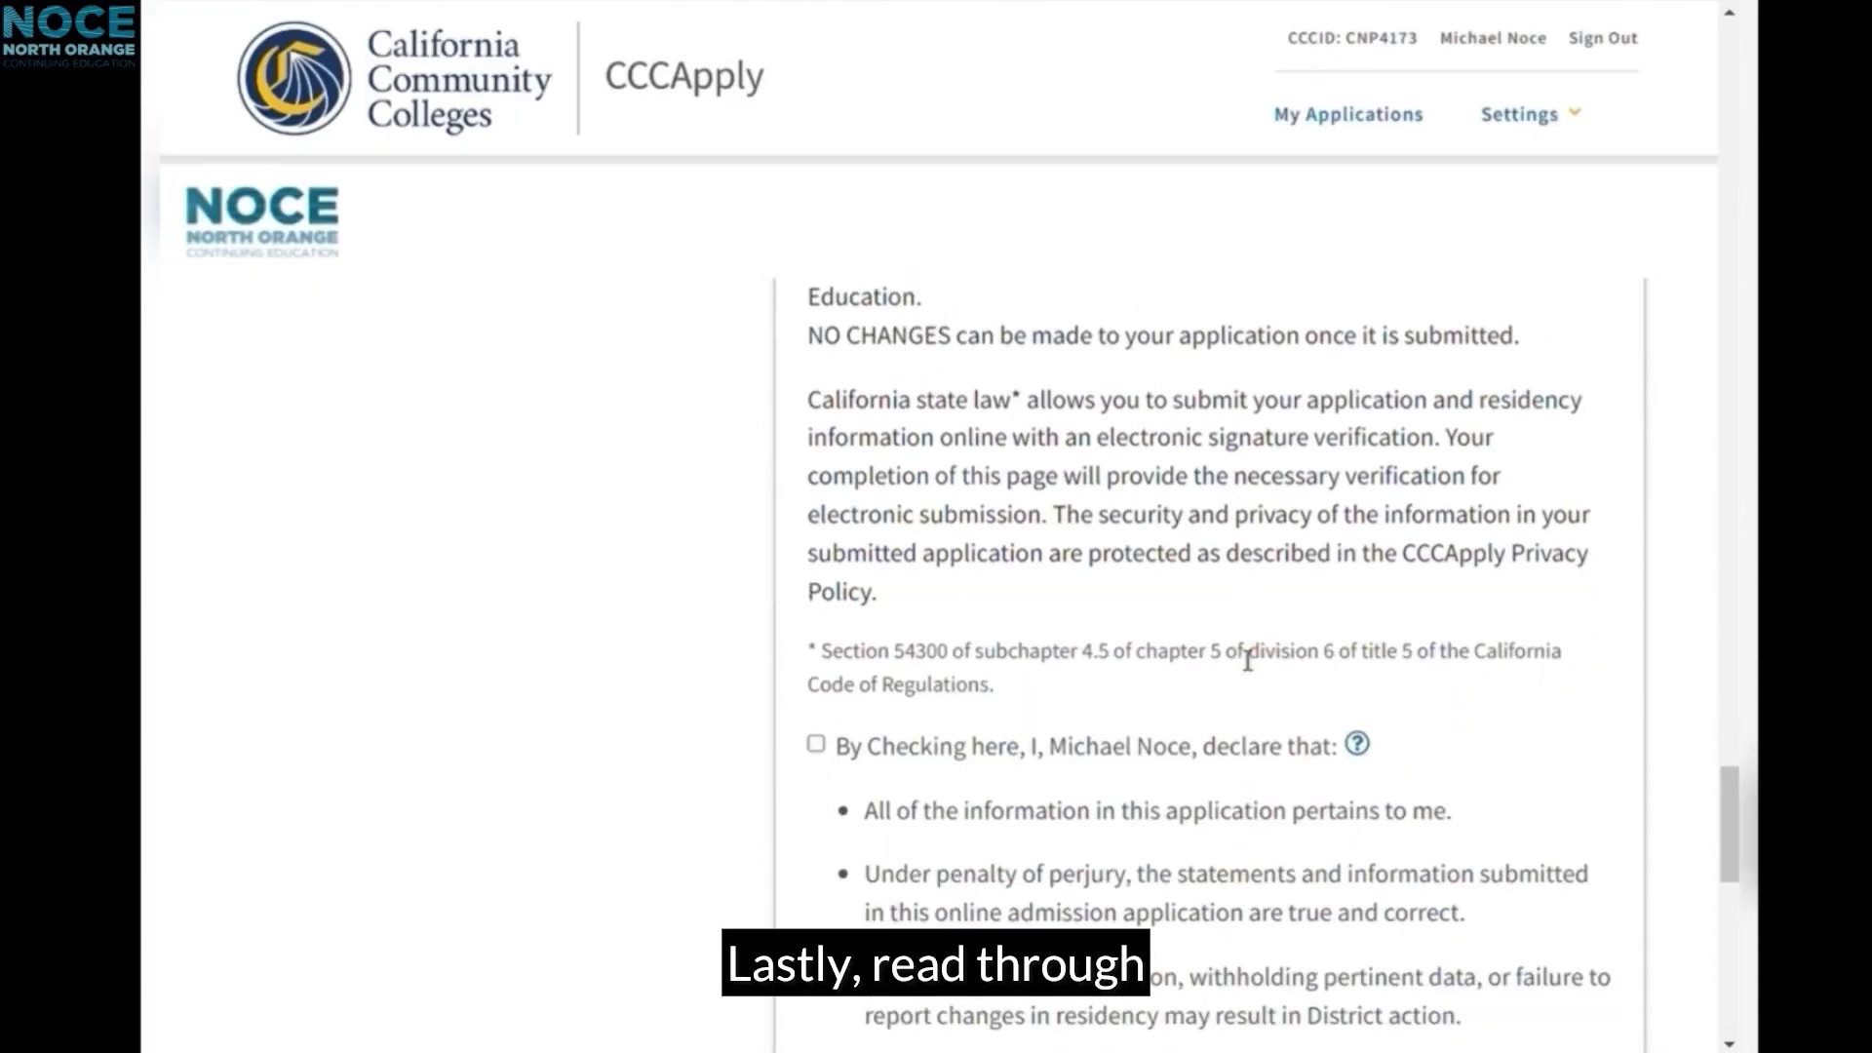
click(817, 558)
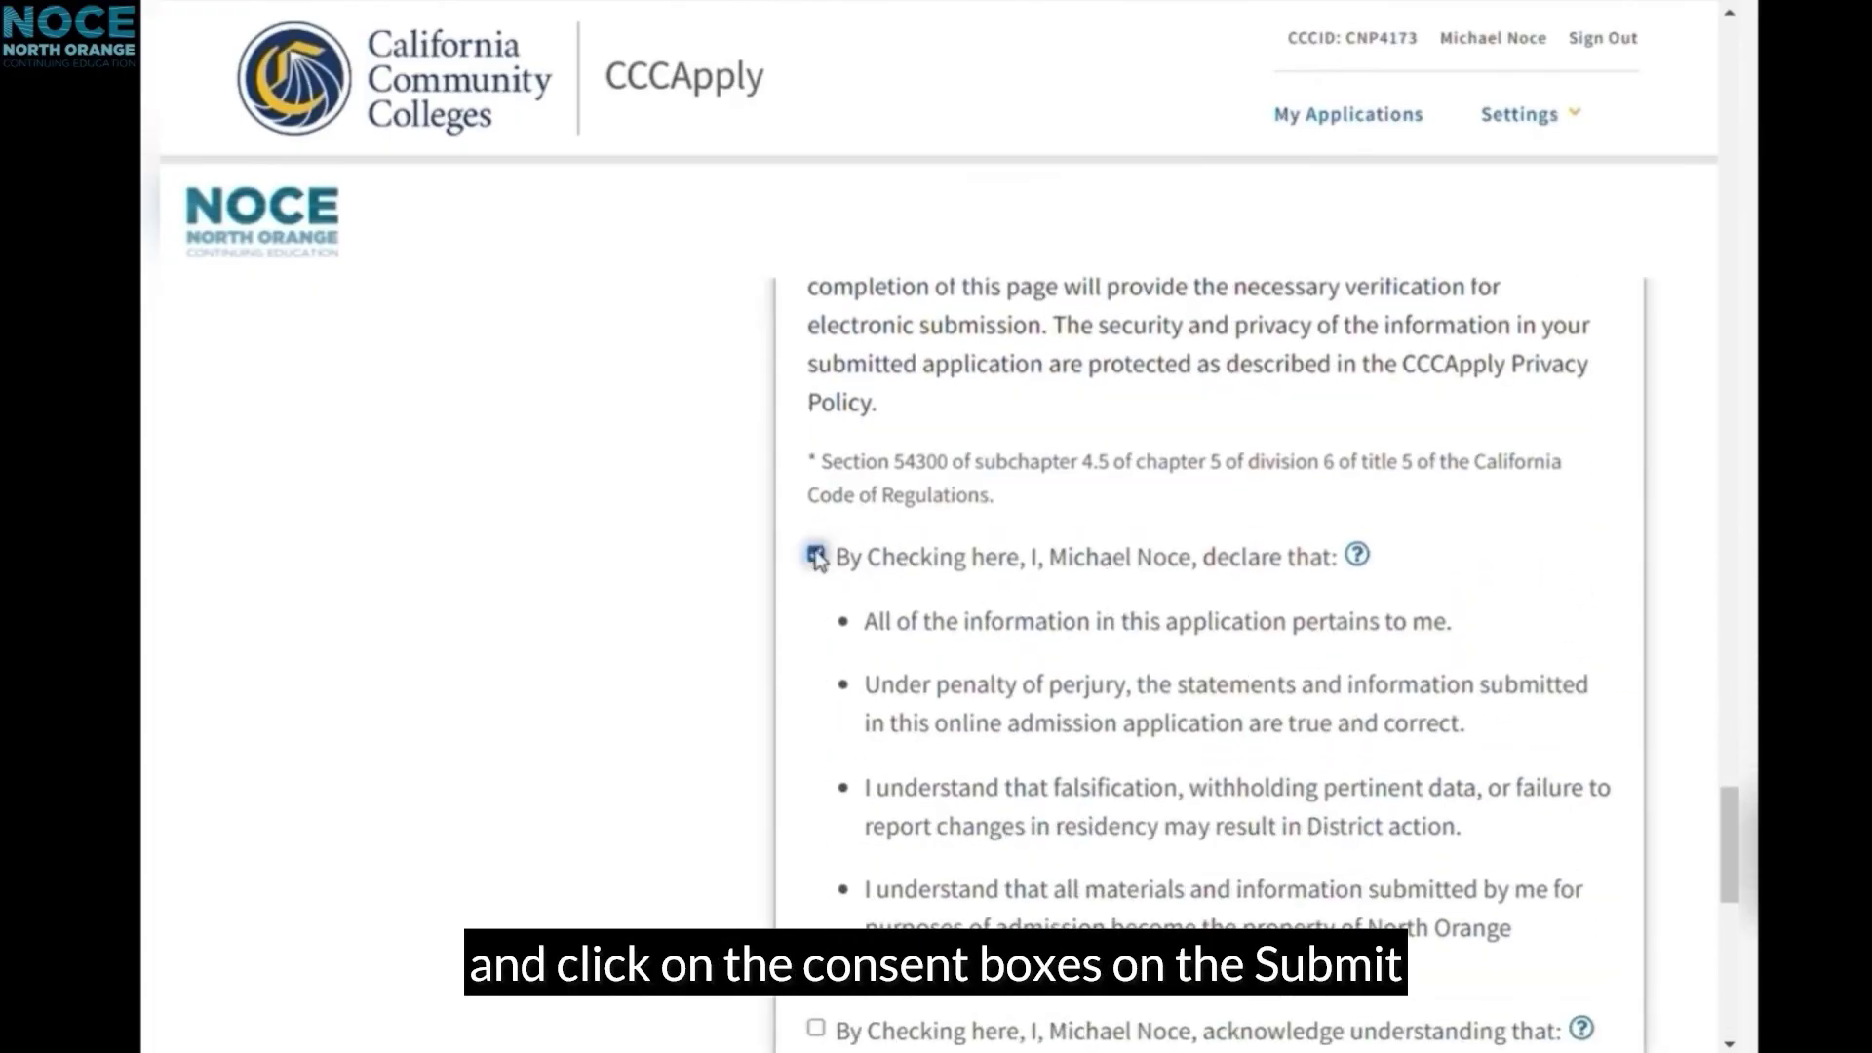
scroll(819, 647, down, 10)
scroll(1282, 612, down, 2)
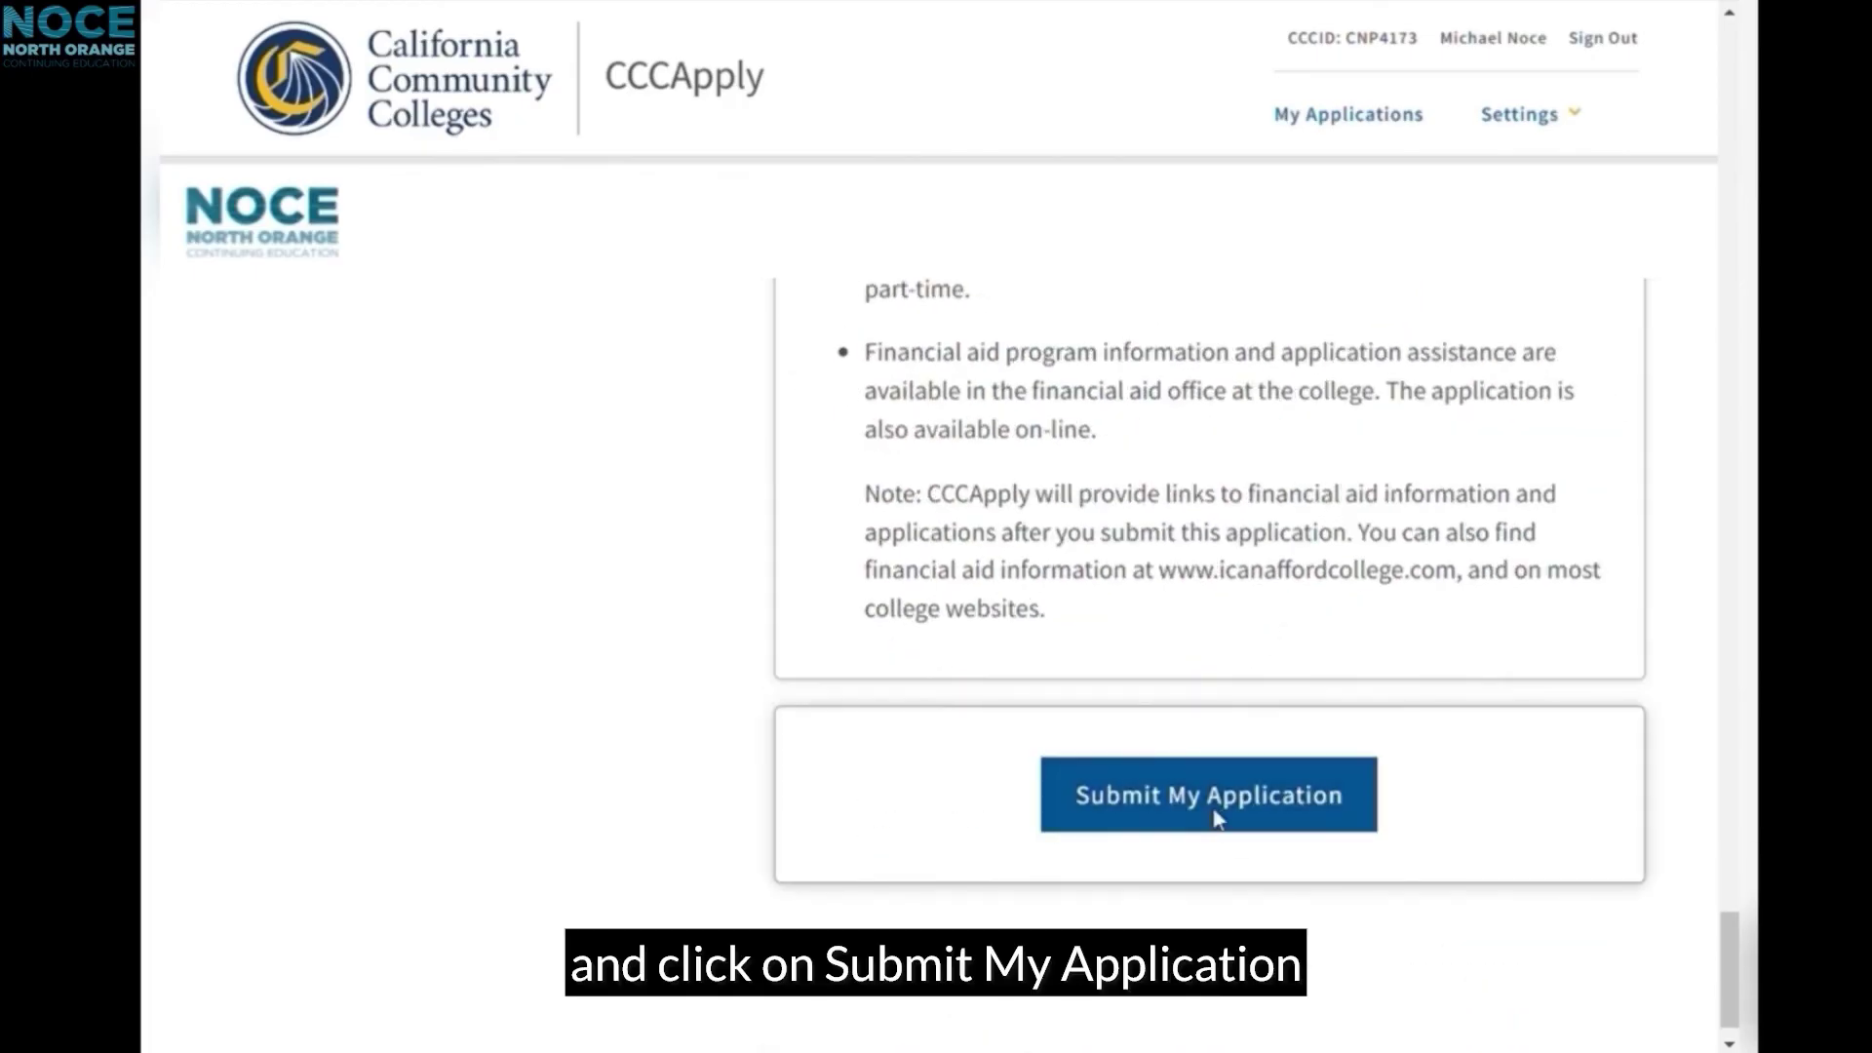
click(1216, 819)
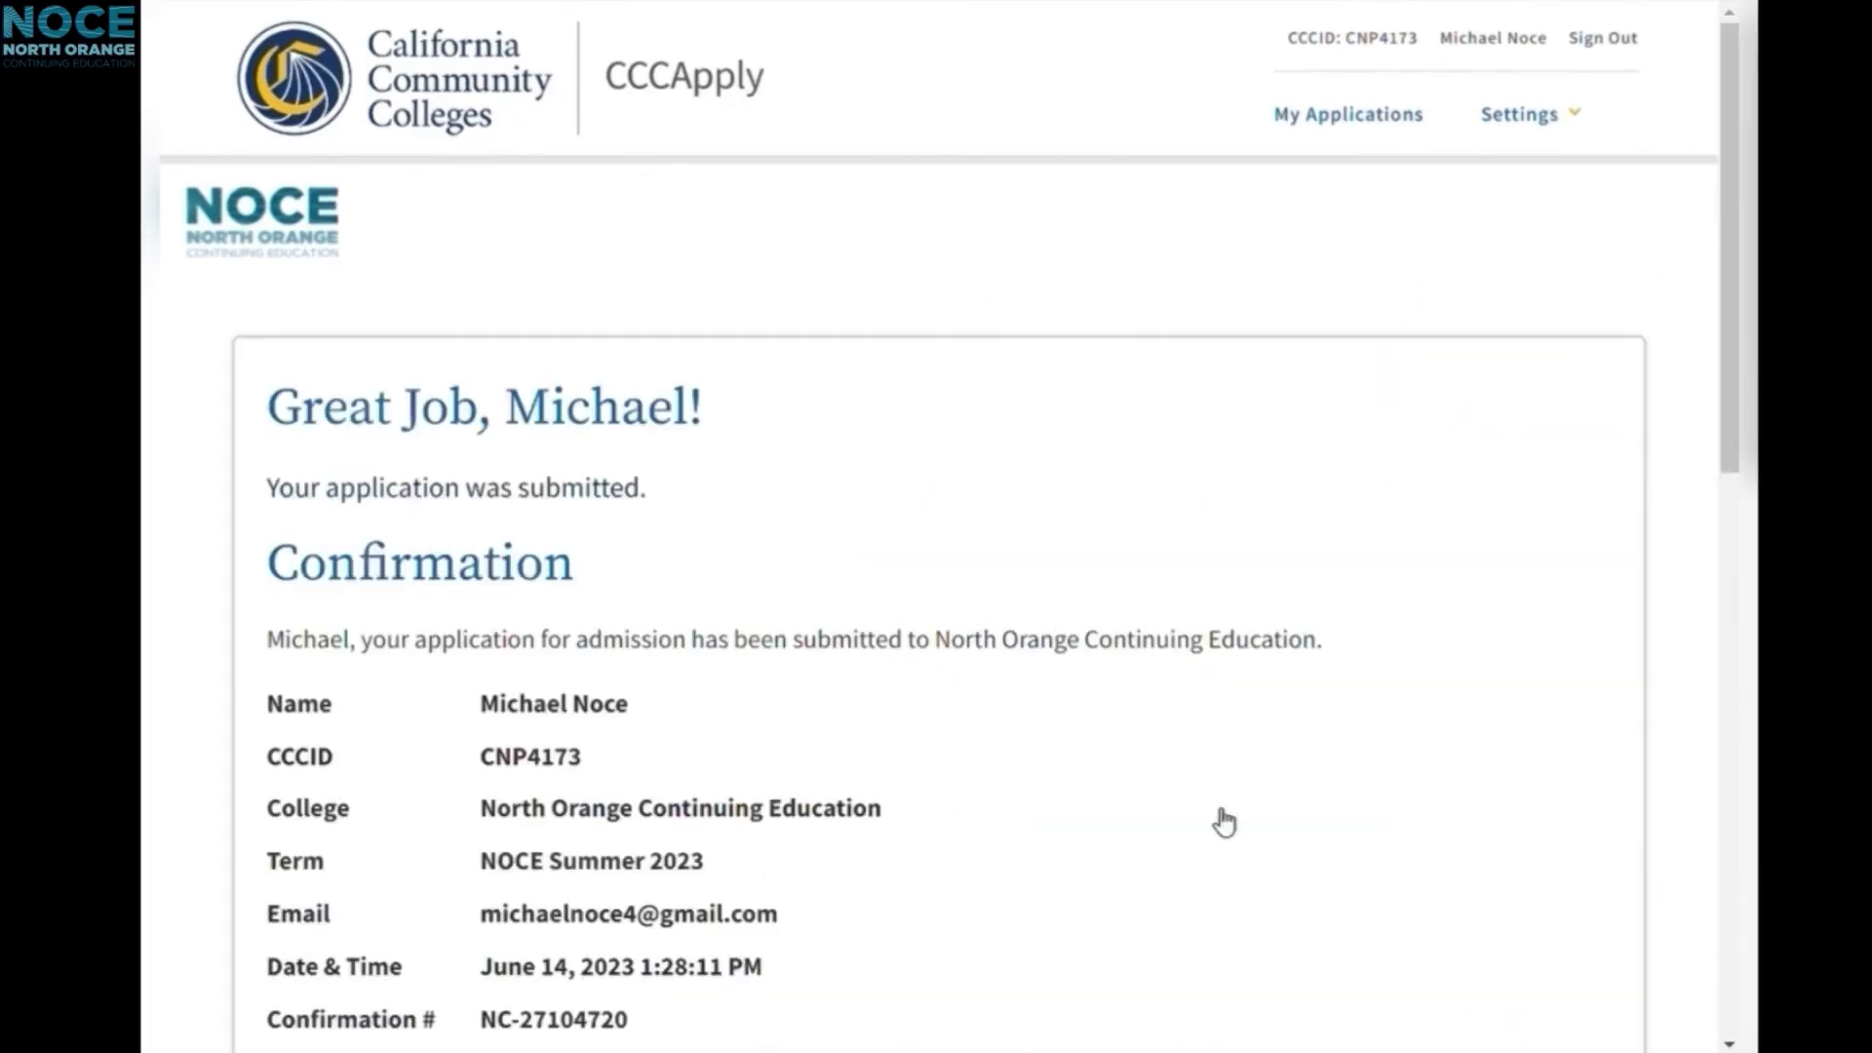
Step: Highlight the Confirmation # row showing the application's confirmation number
scroll(902, 590, down, 2)
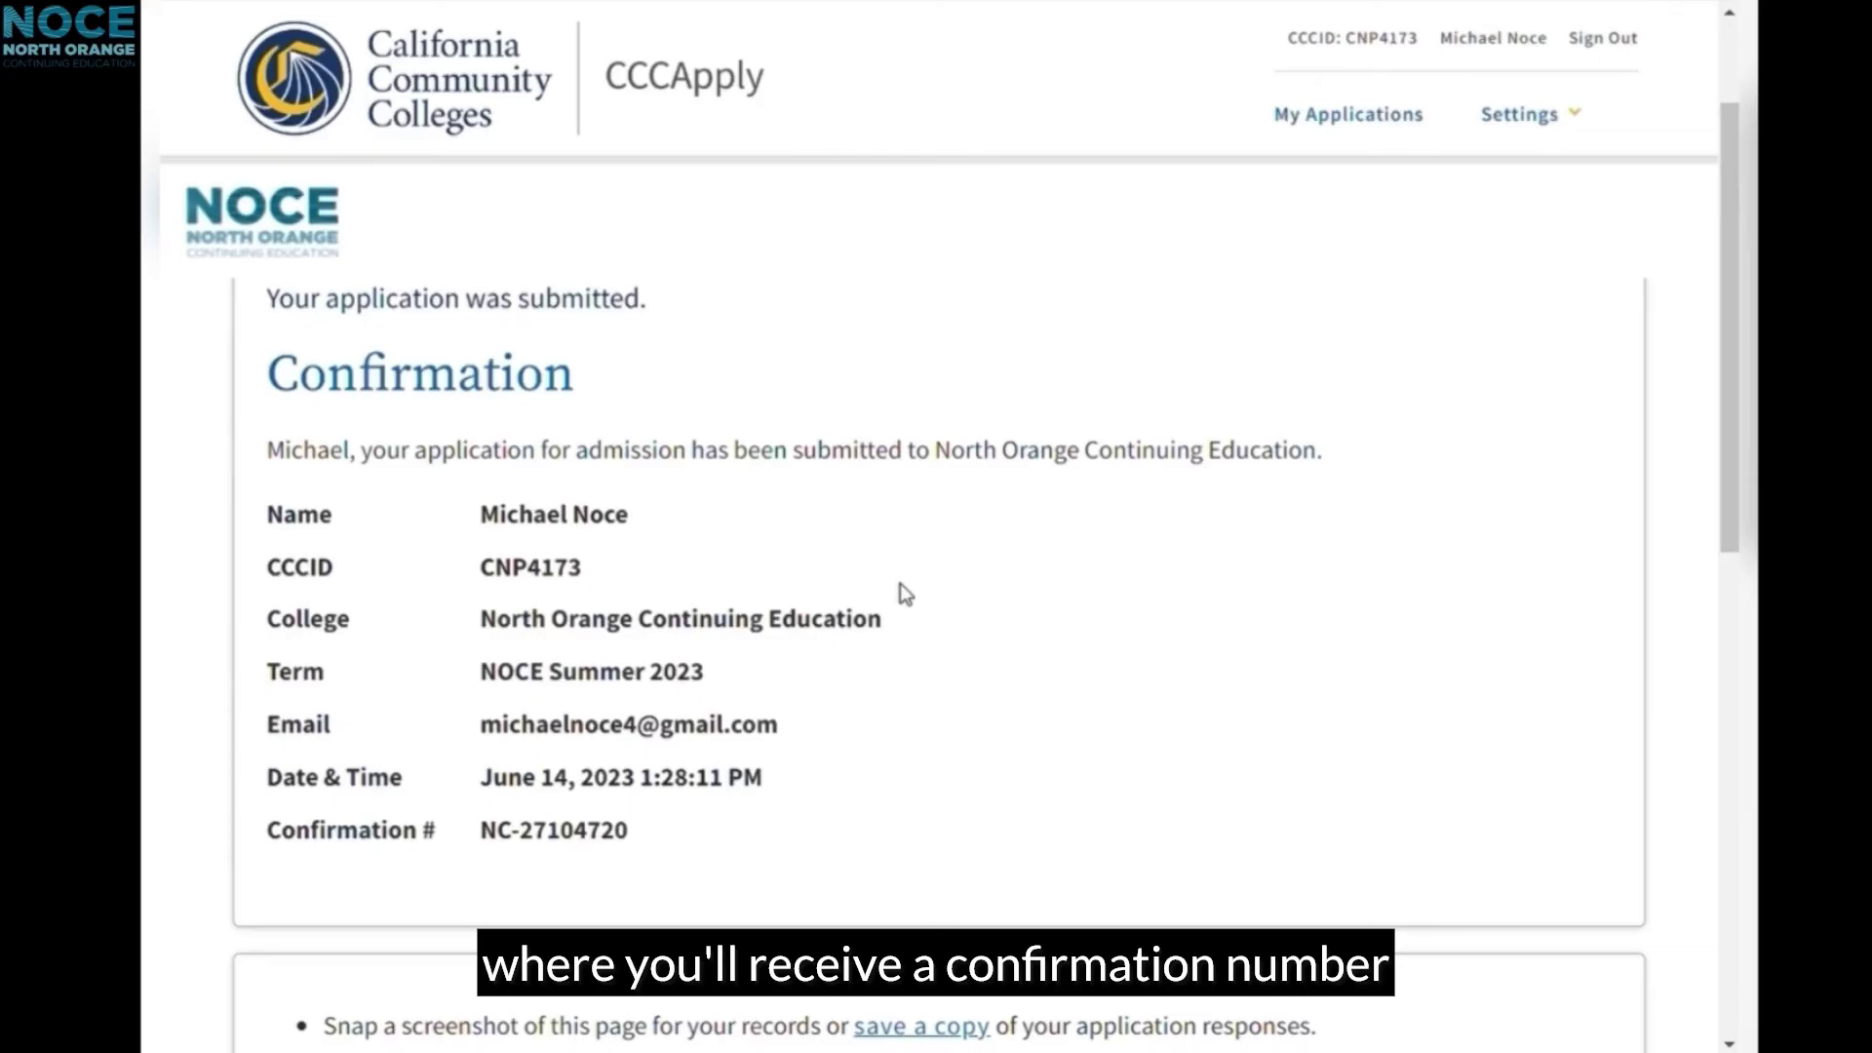
drag(632, 836, 564, 851)
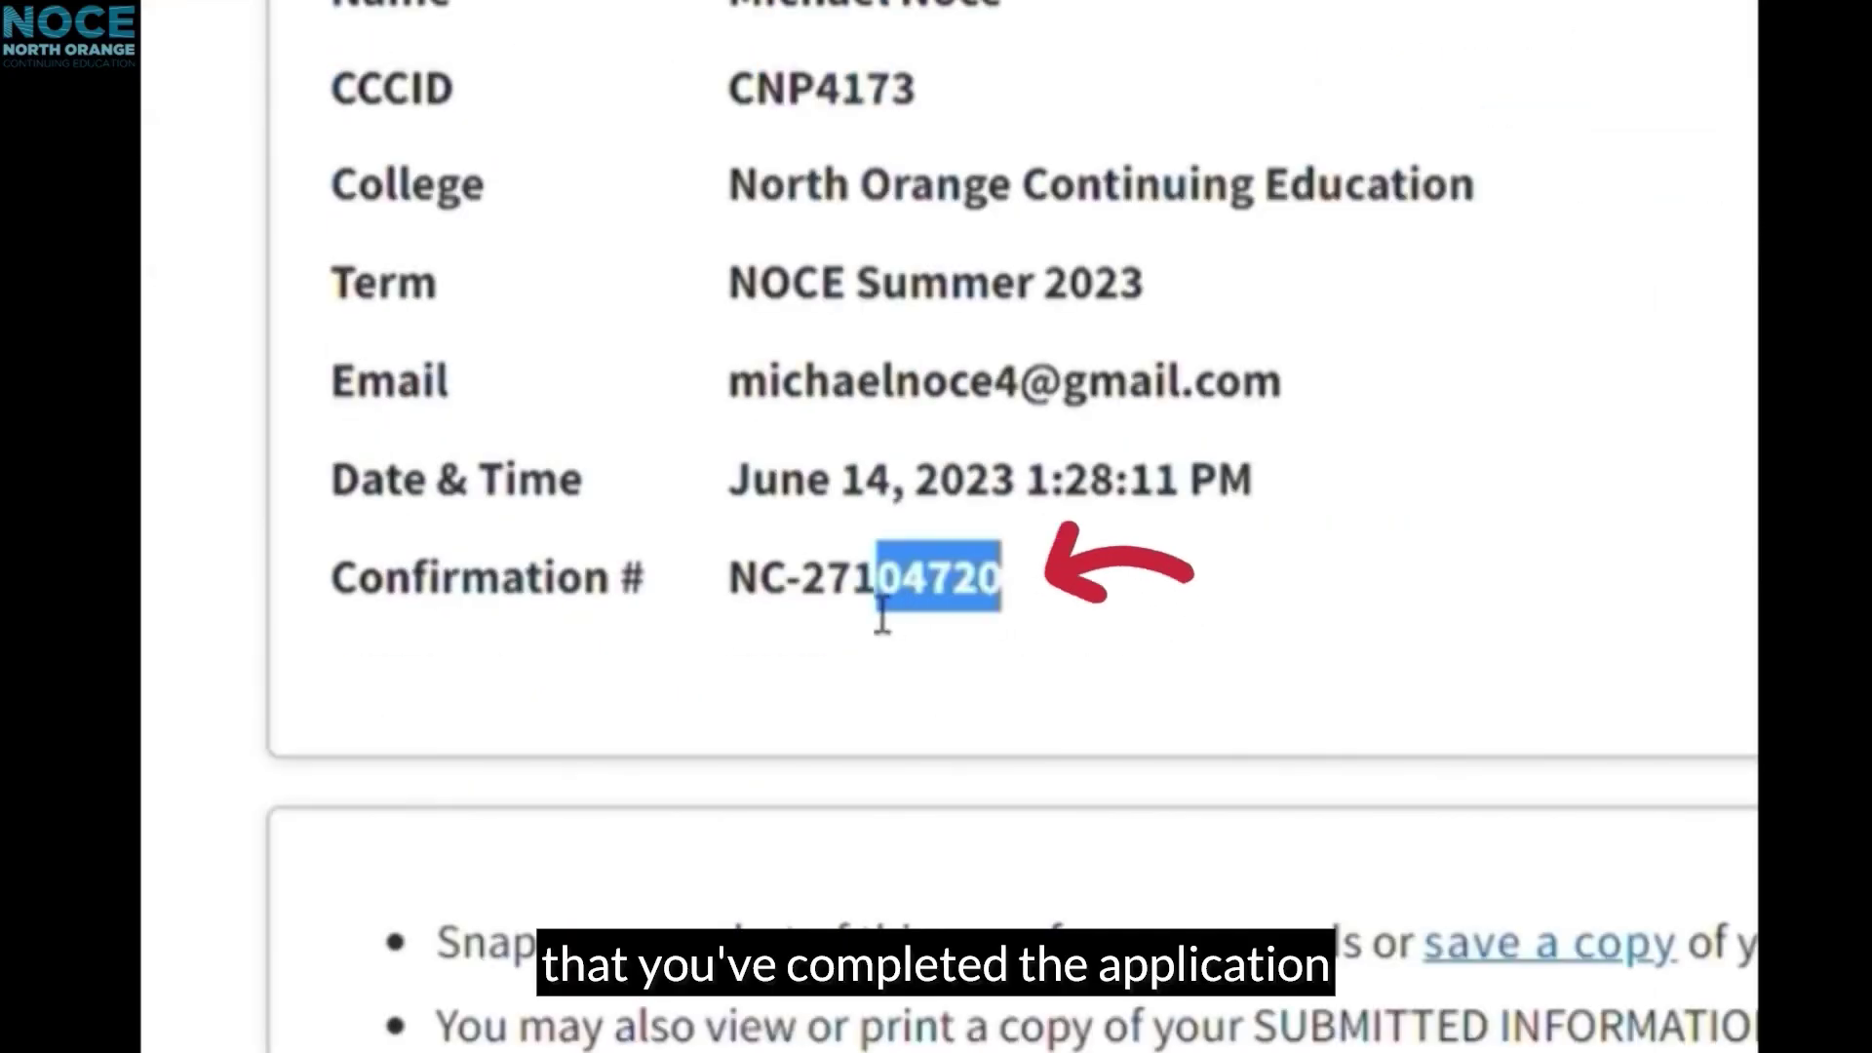
drag(882, 619, 293, 605)
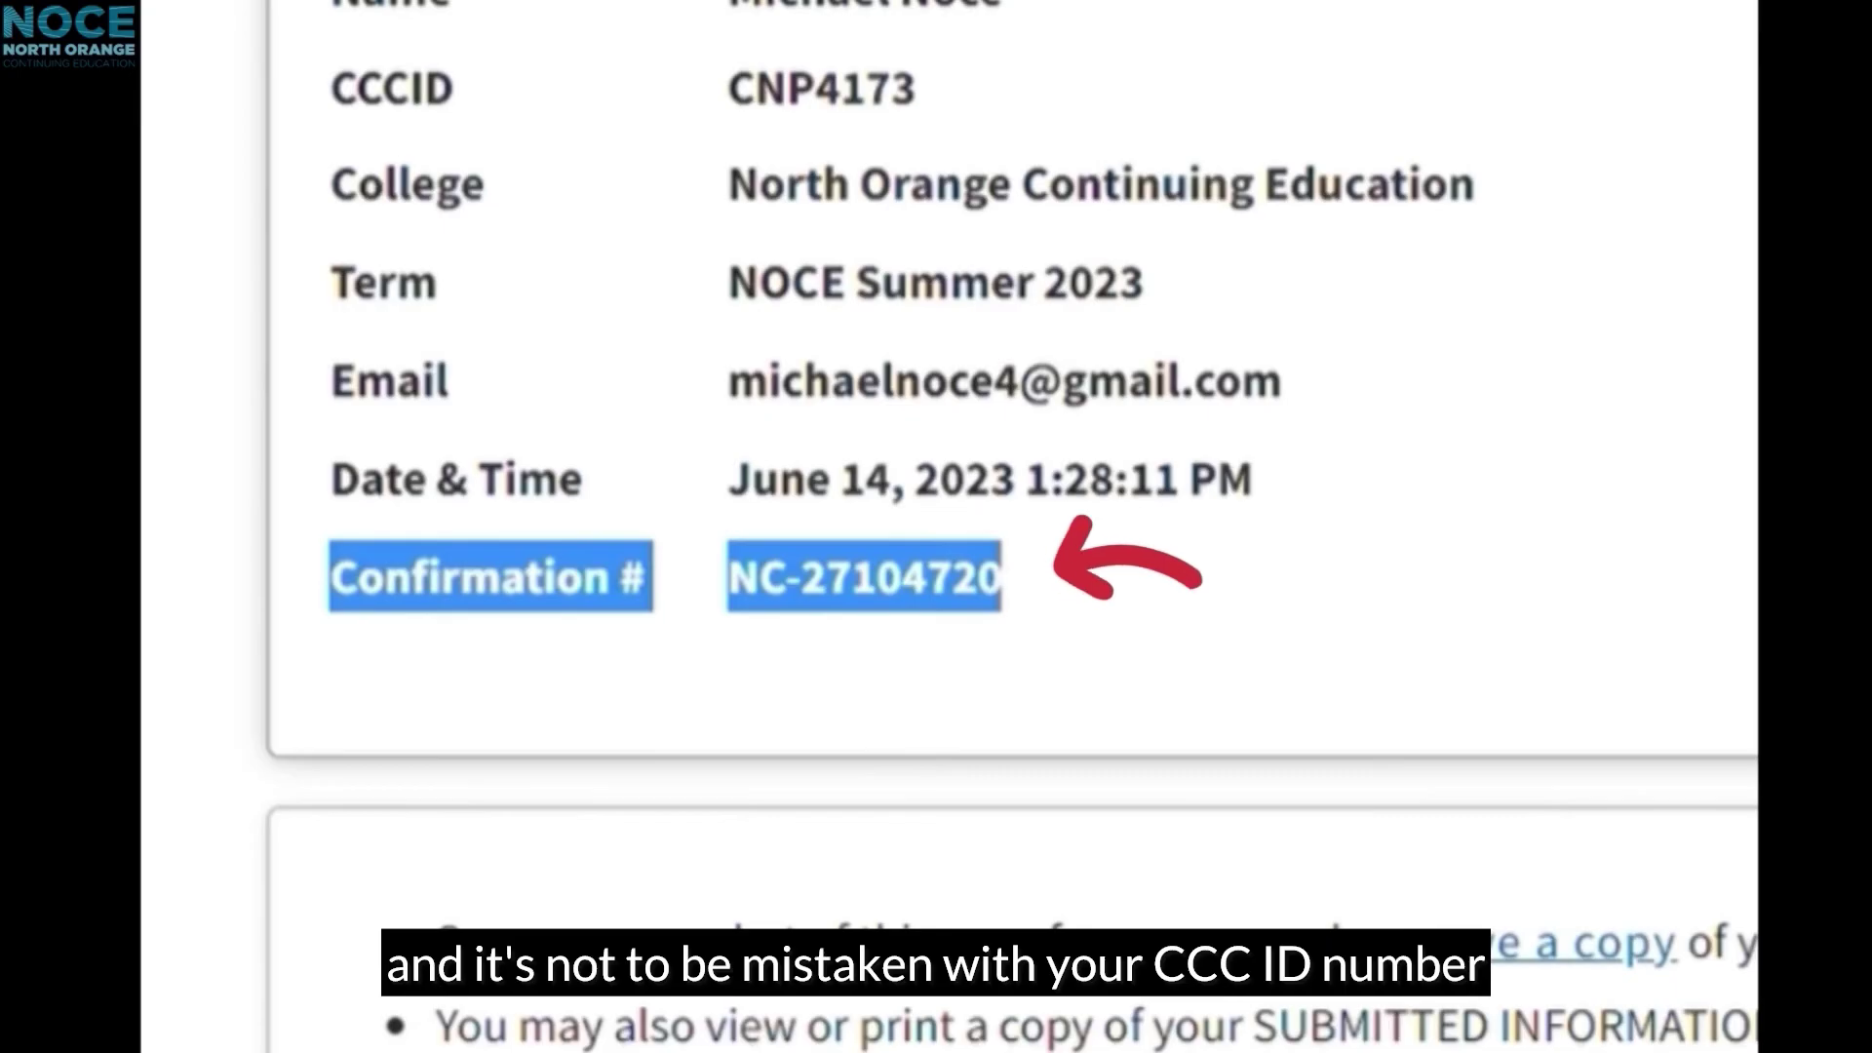